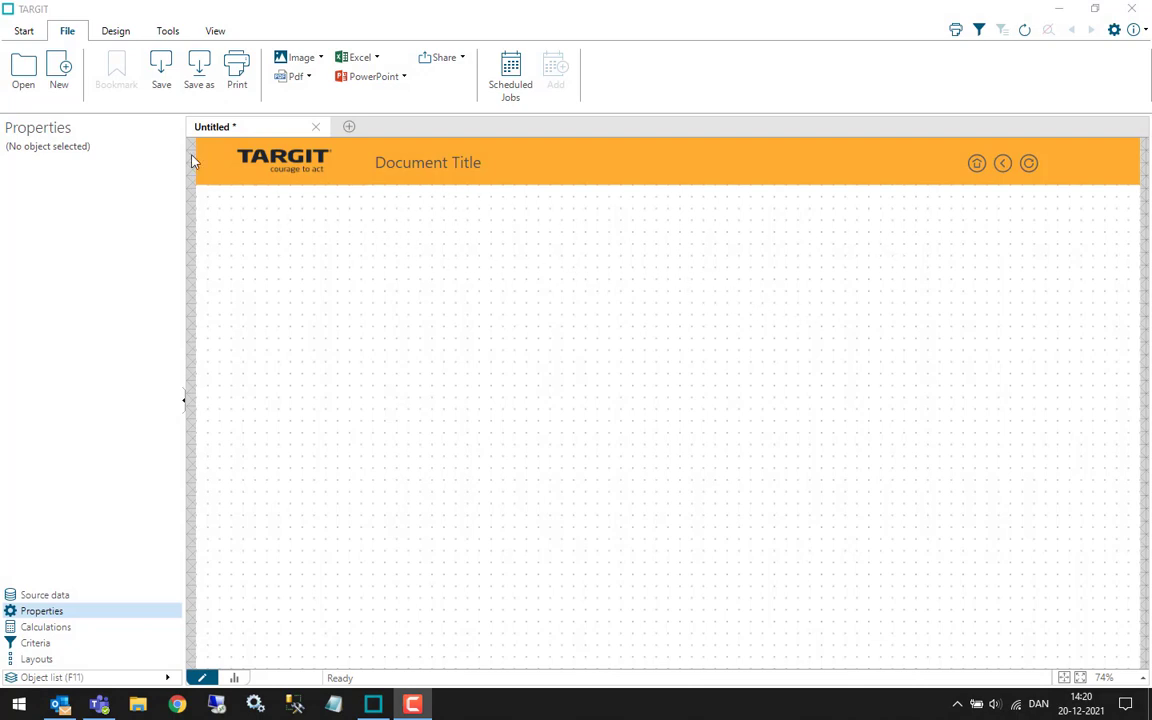
pyautogui.click(199, 70)
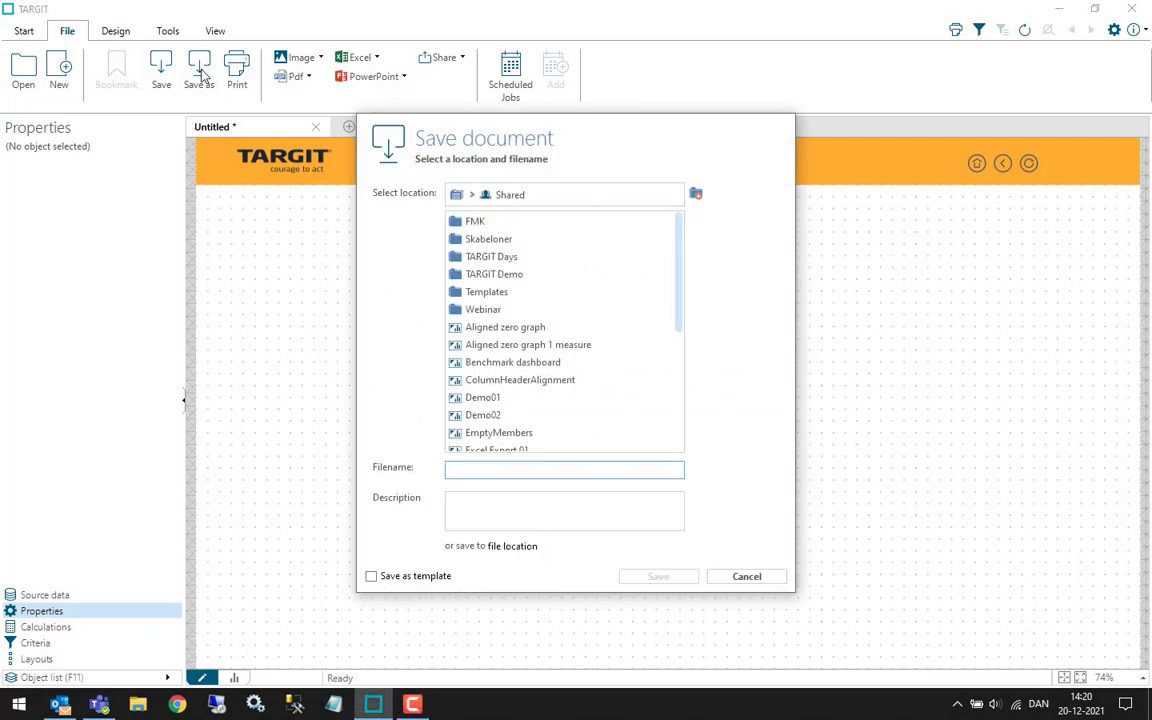
pyautogui.click(386, 577)
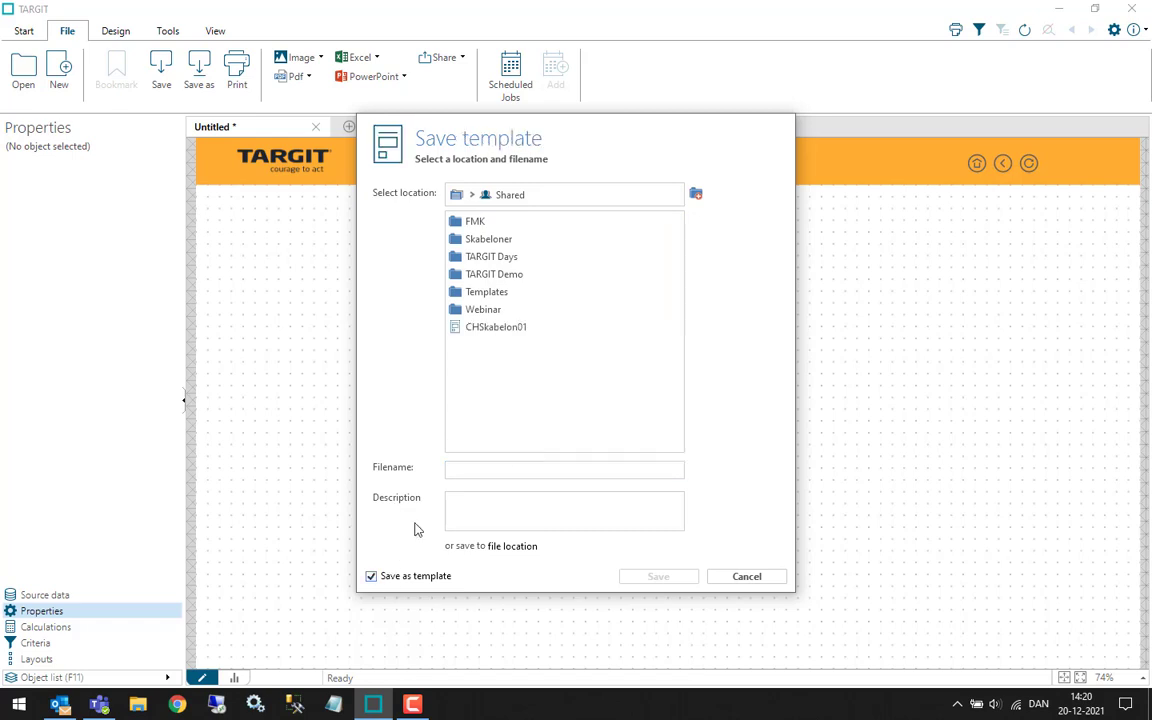
pyautogui.doubleClick(487, 292)
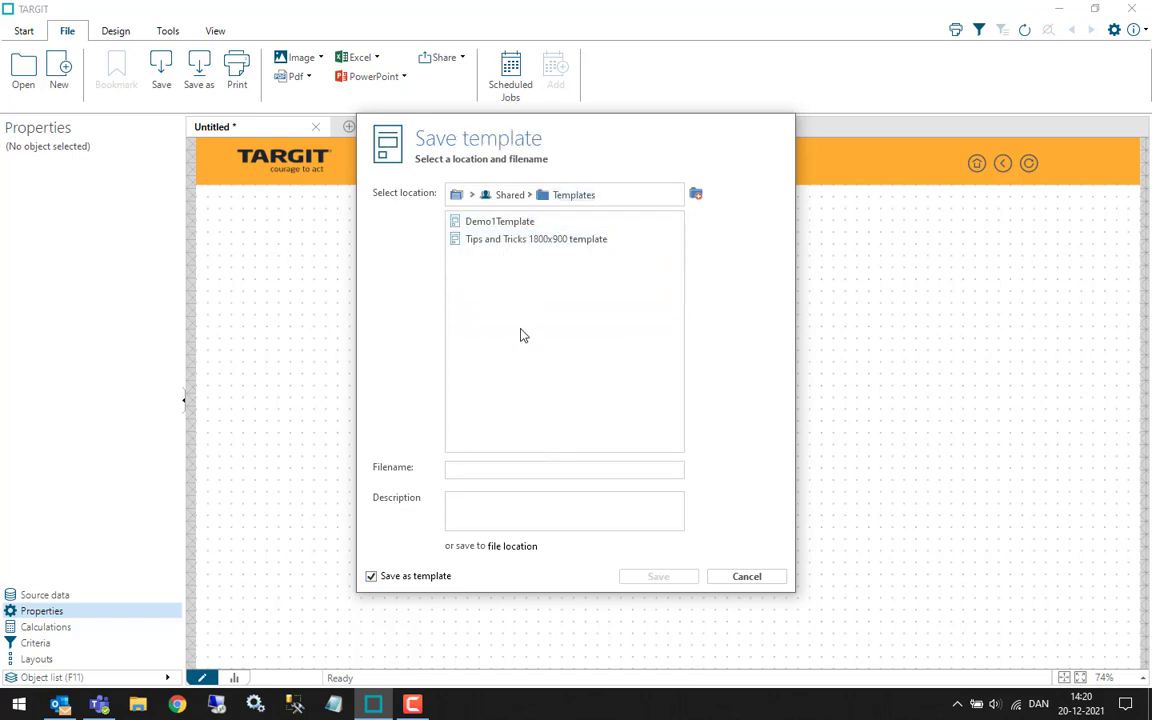
pyautogui.click(758, 576)
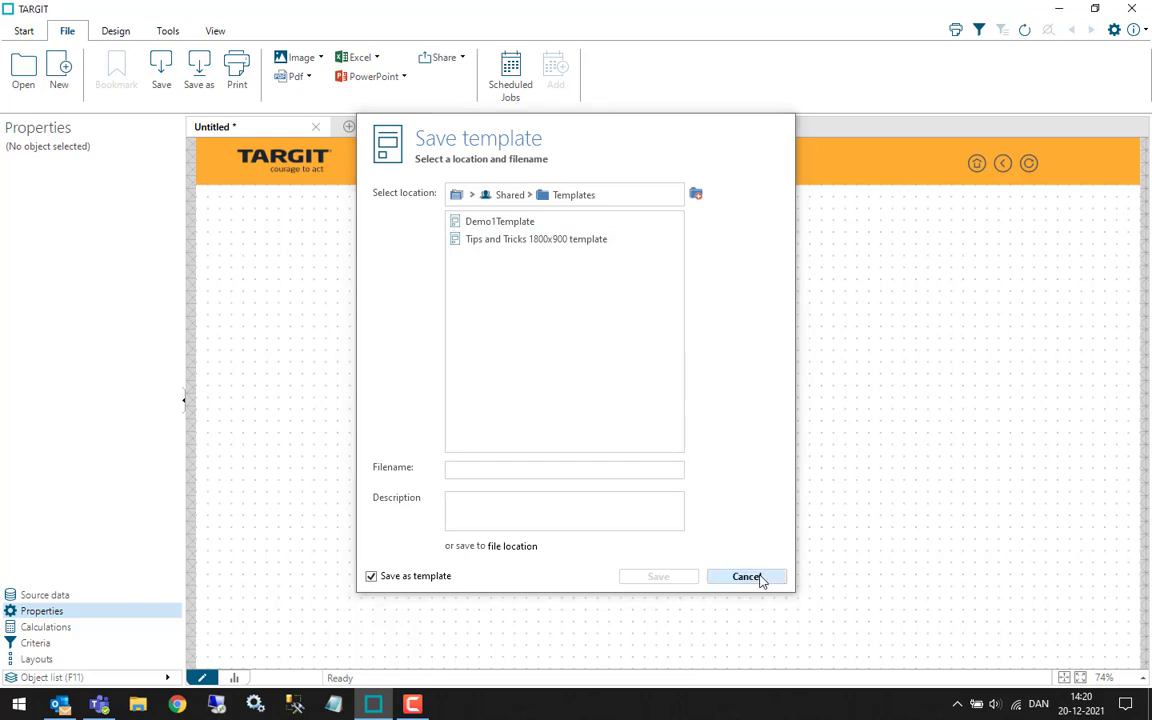
# - Save the header's logo text box settings as a new text box template named Header Logo
pyautogui.click(284, 170)
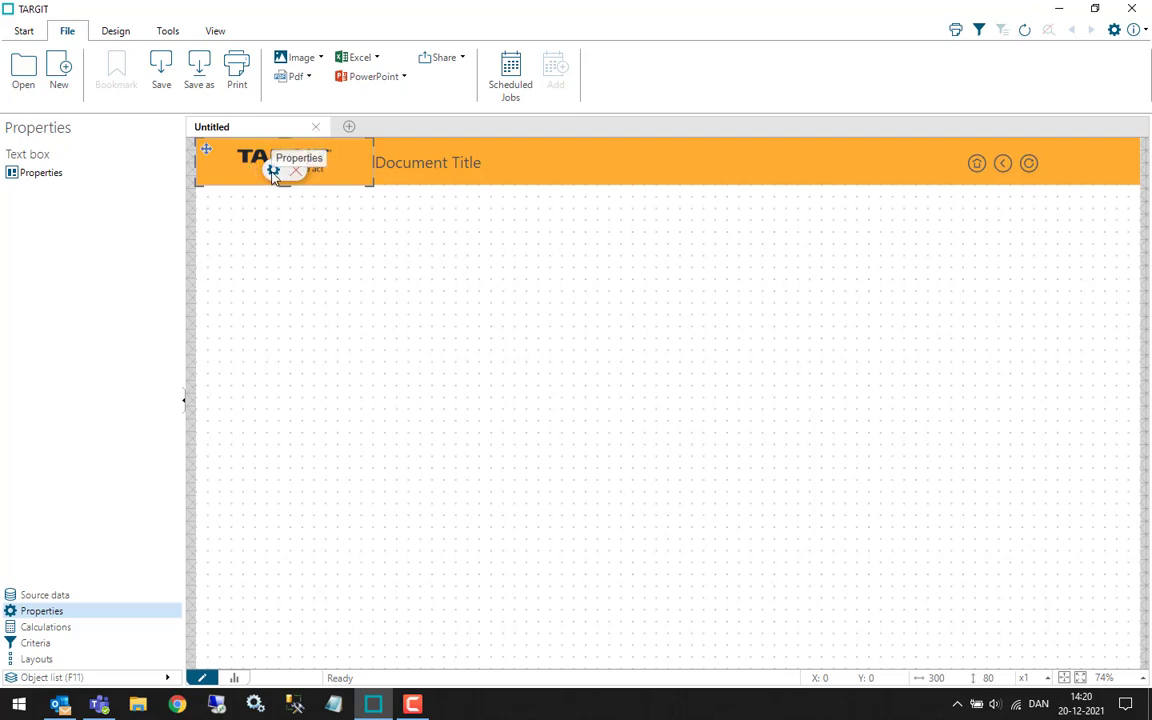
pyautogui.click(273, 171)
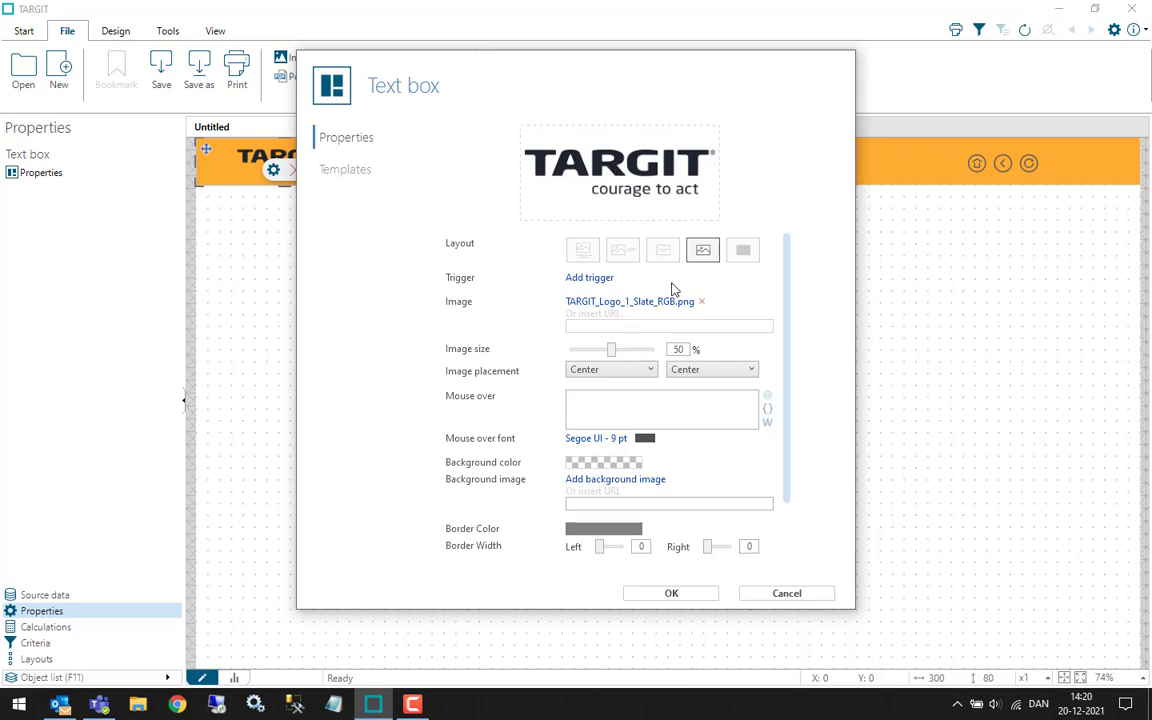
pyautogui.scroll(-1, 717, 514)
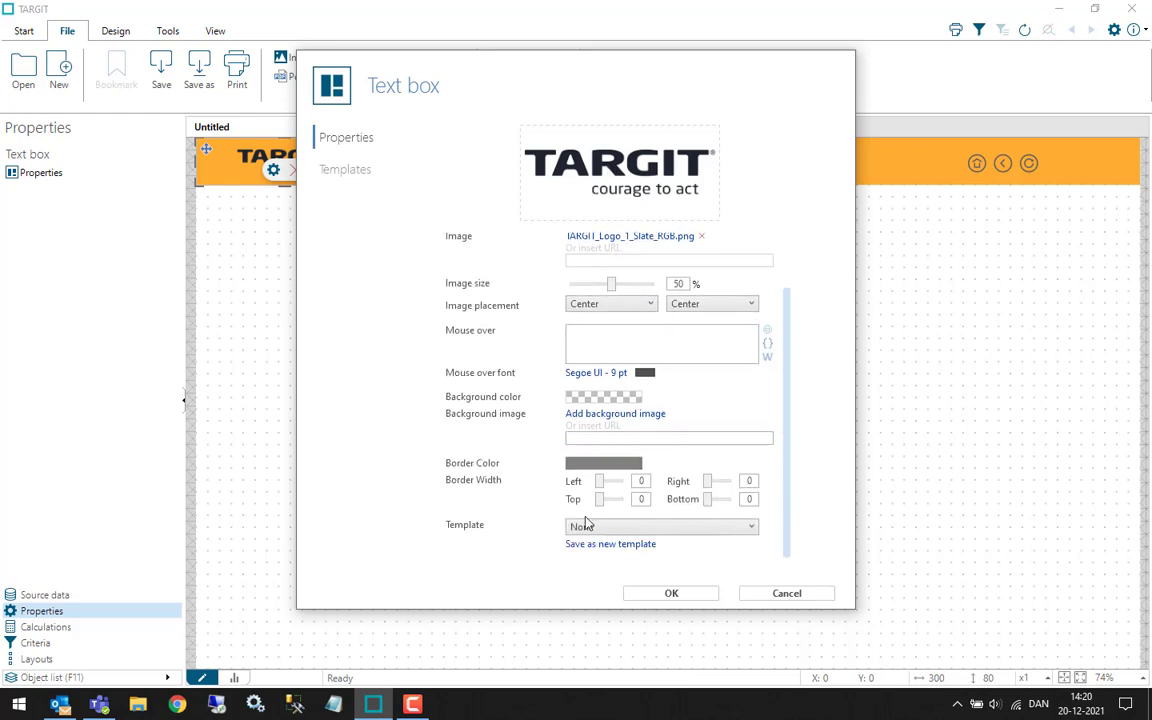
pyautogui.click(600, 547)
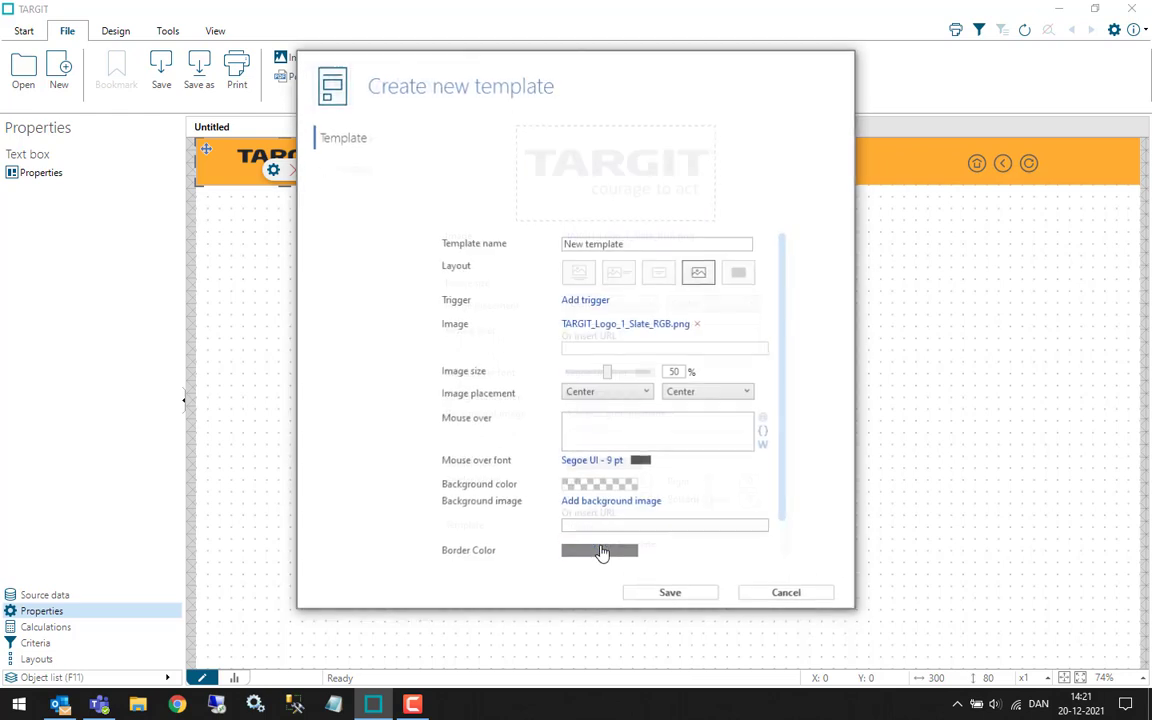
pyautogui.click(659, 240)
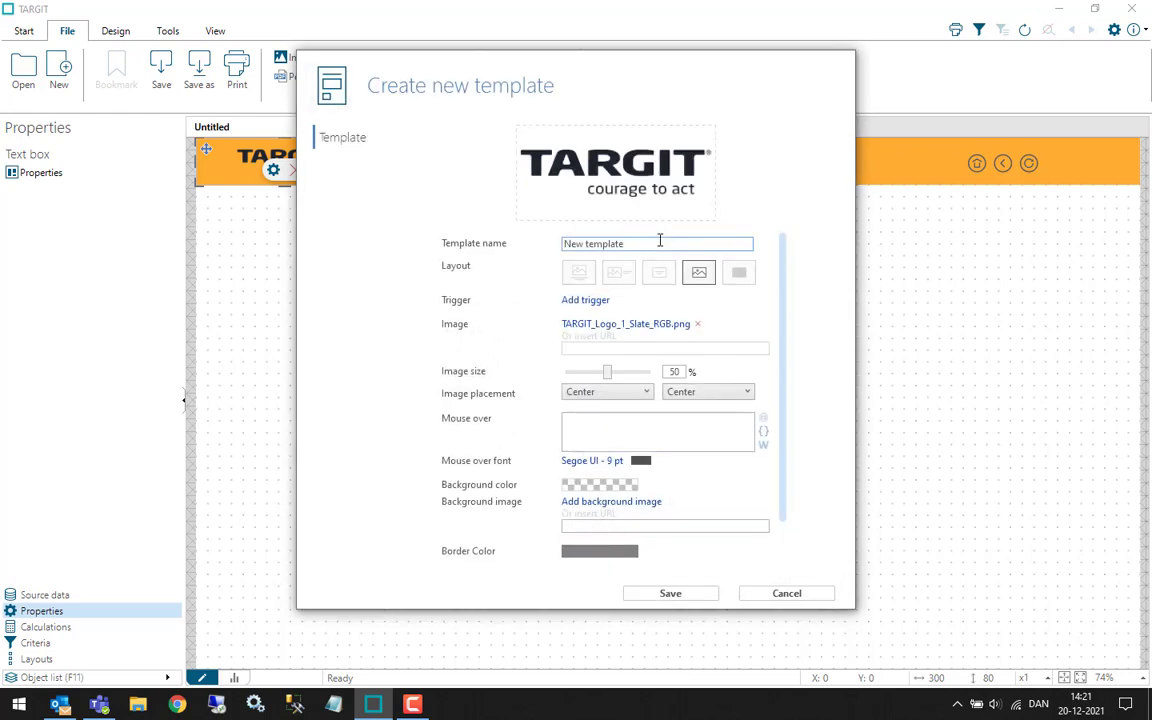
pyautogui.hotkey('ctrl', 'a')
pyautogui.write('H')
pyautogui.scroll(-1, 540, 483)
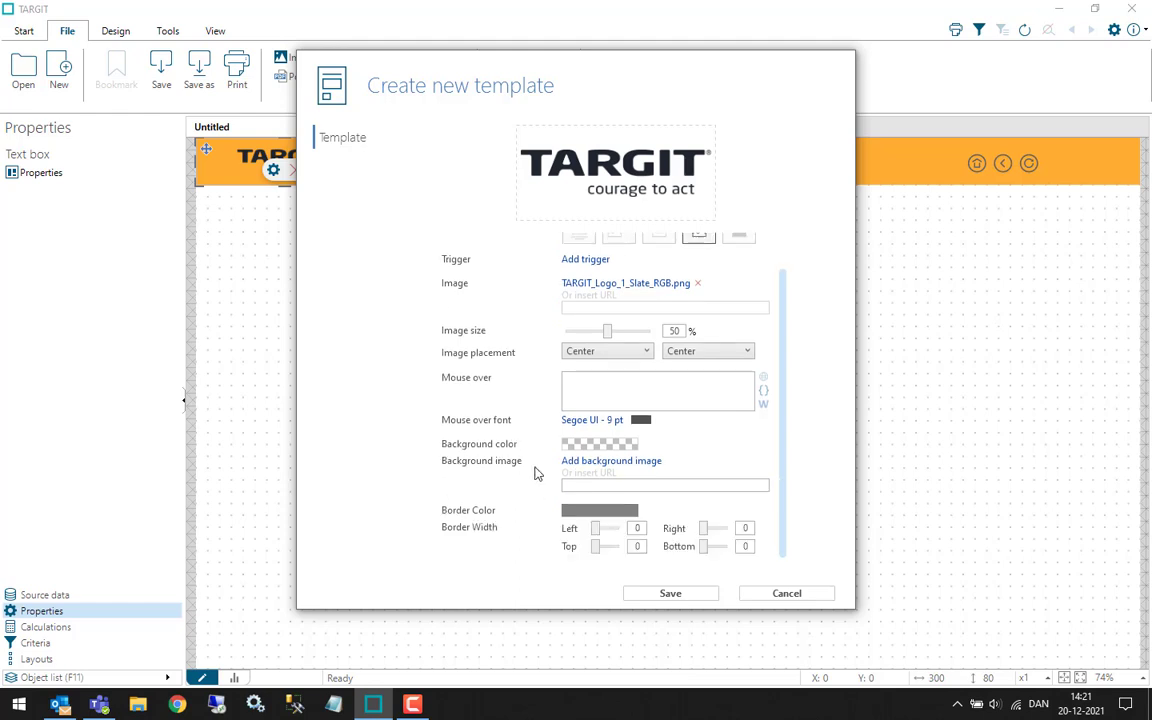
pyautogui.scroll(1, 535, 475)
pyautogui.click(672, 594)
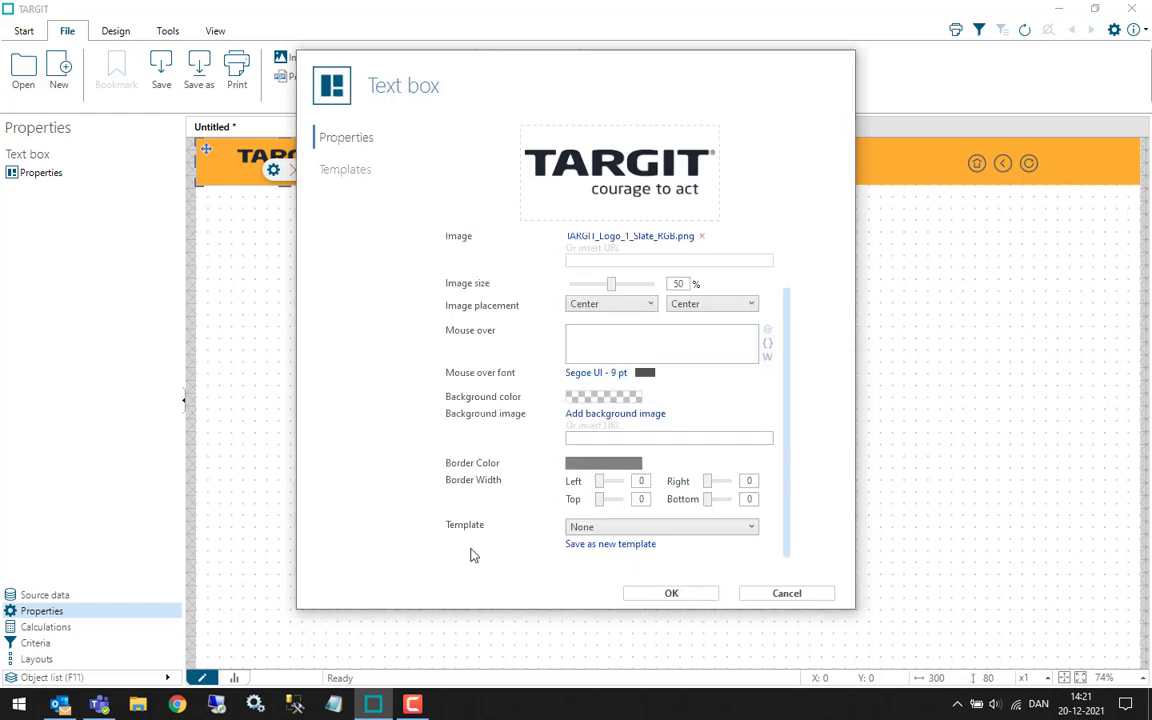
# - Examine the text box templates list and the actions available for the Header Logo template
pyautogui.click(343, 178)
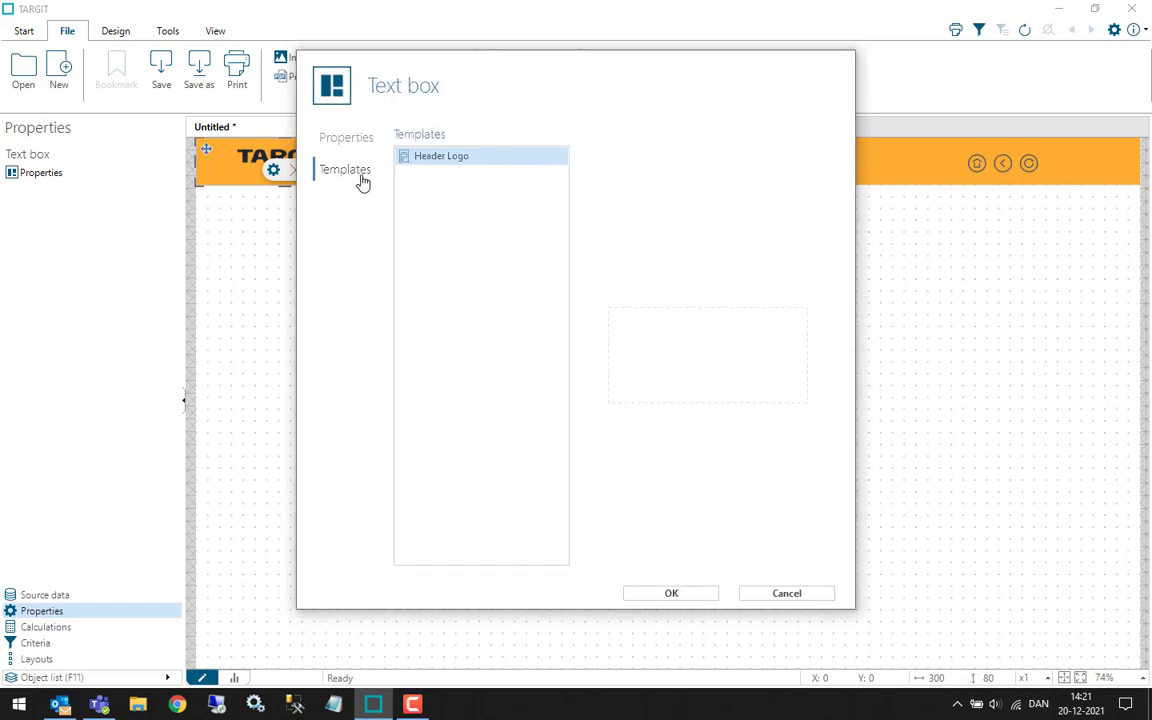
pyautogui.rightClick(436, 163)
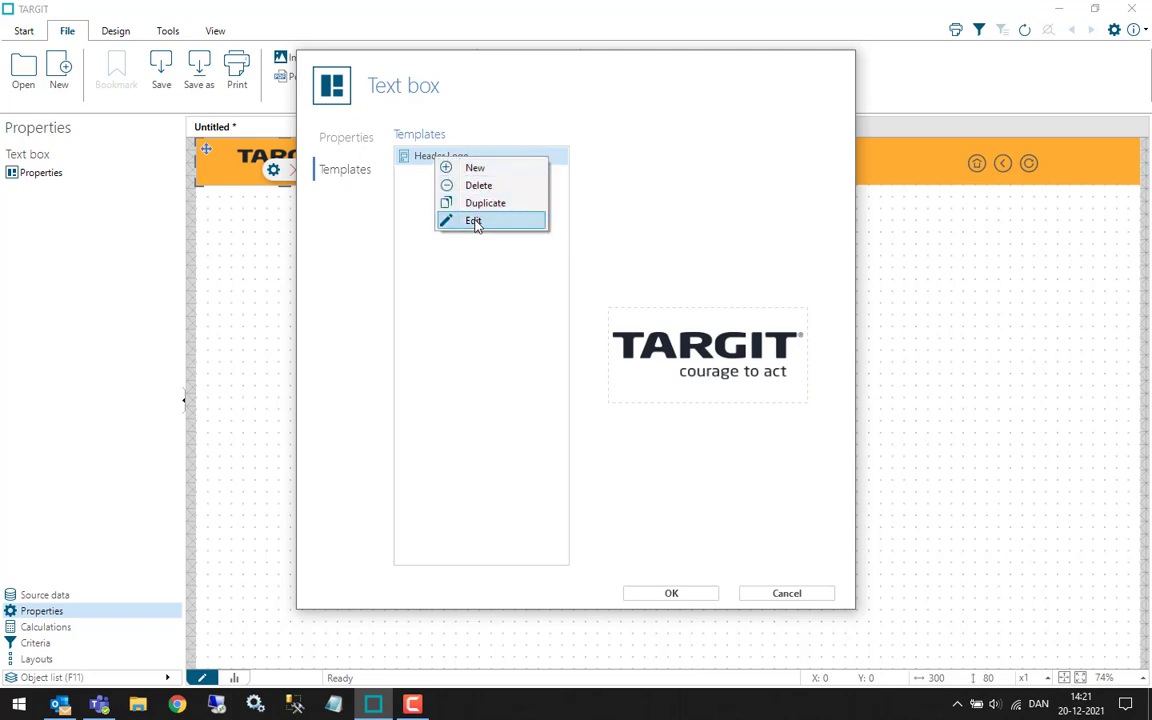
pyautogui.click(472, 289)
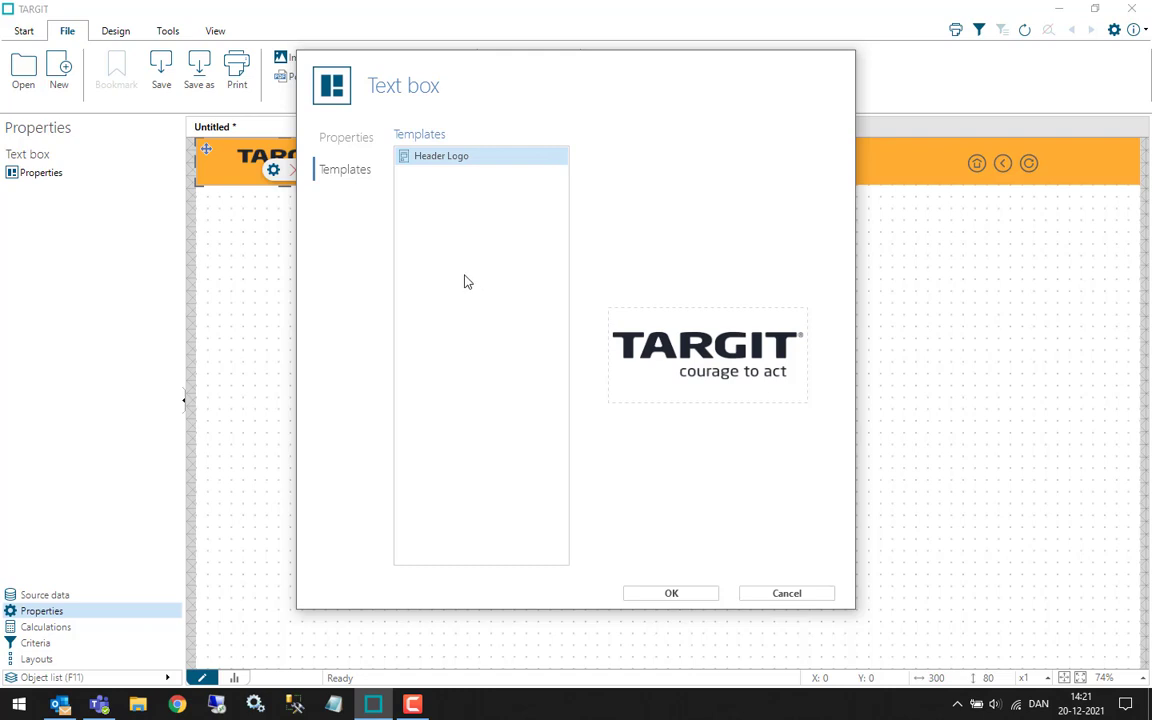
# - Apply the Header Logo template to the logo text box, with its image and layout following the template
pyautogui.click(346, 140)
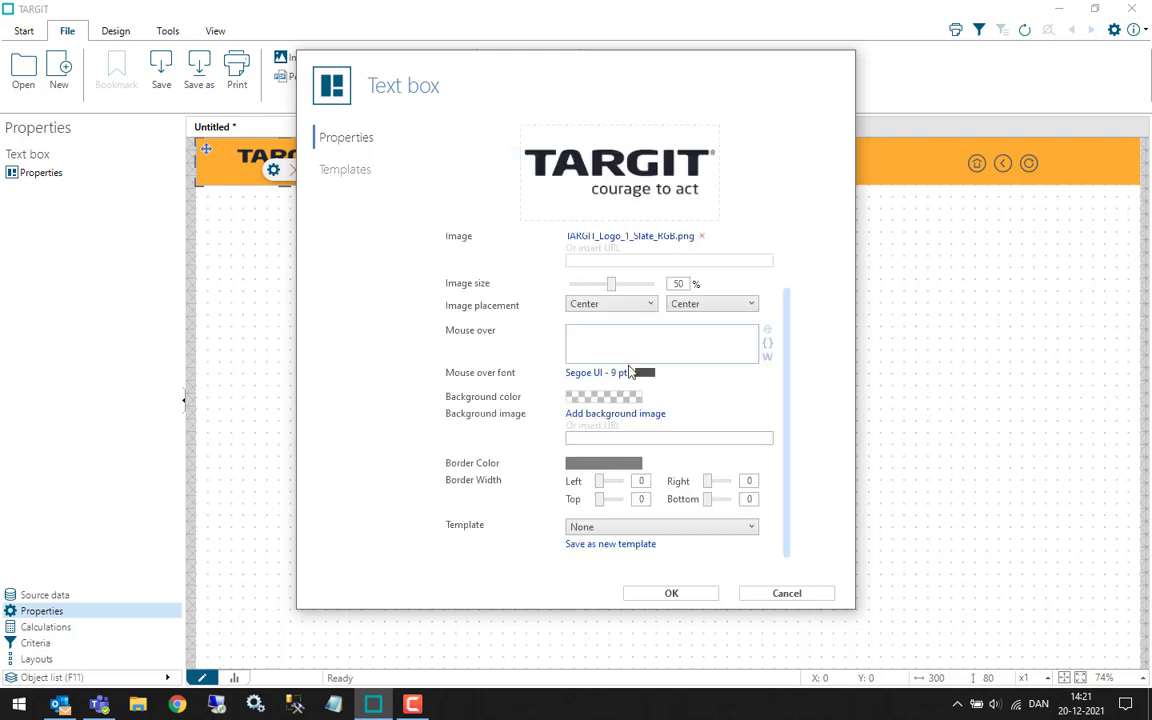
pyautogui.click(619, 529)
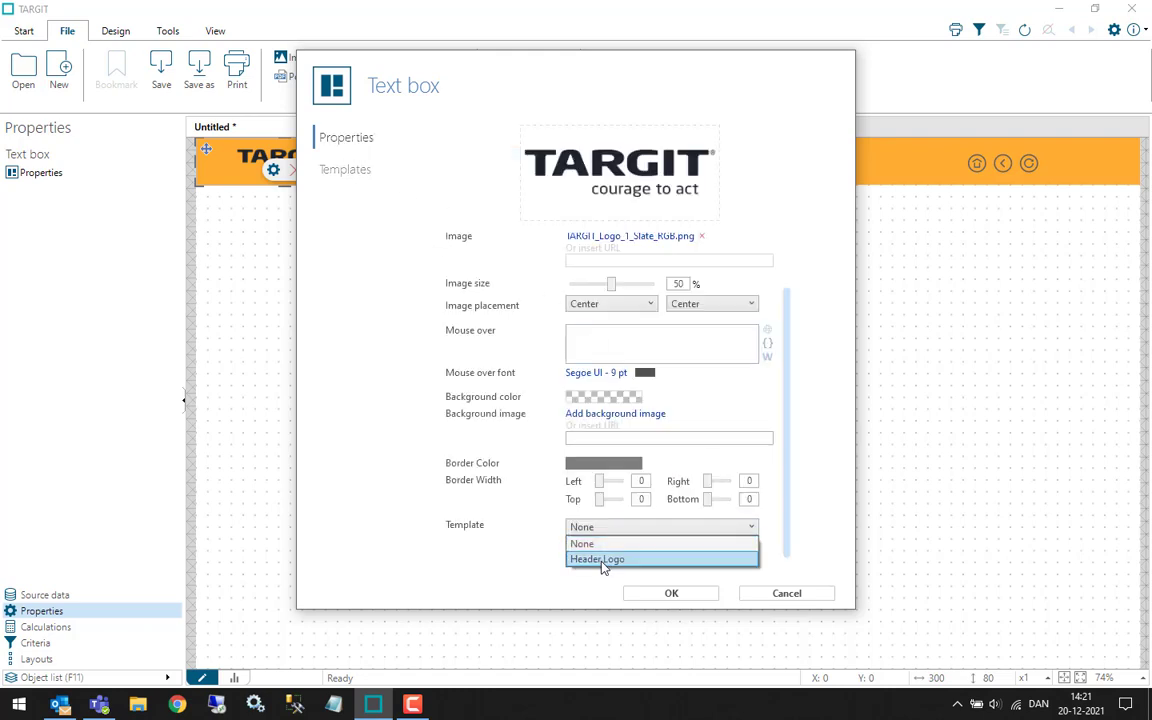
pyautogui.click(603, 560)
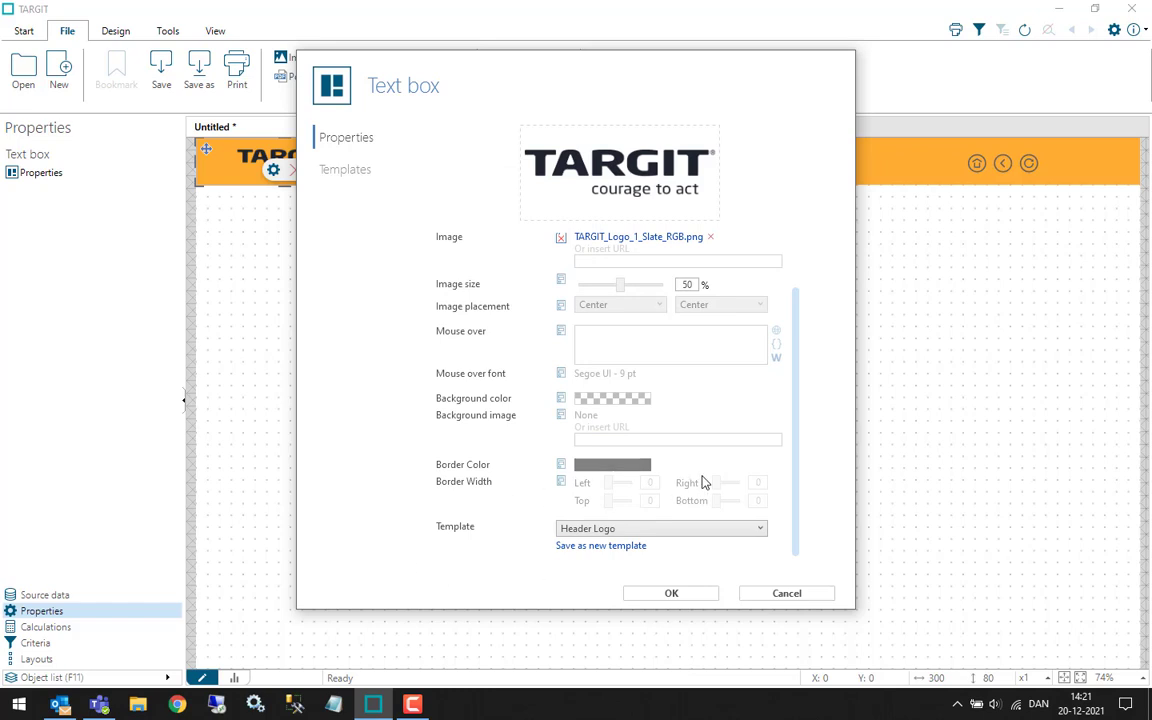
pyautogui.scroll(2, 599, 503)
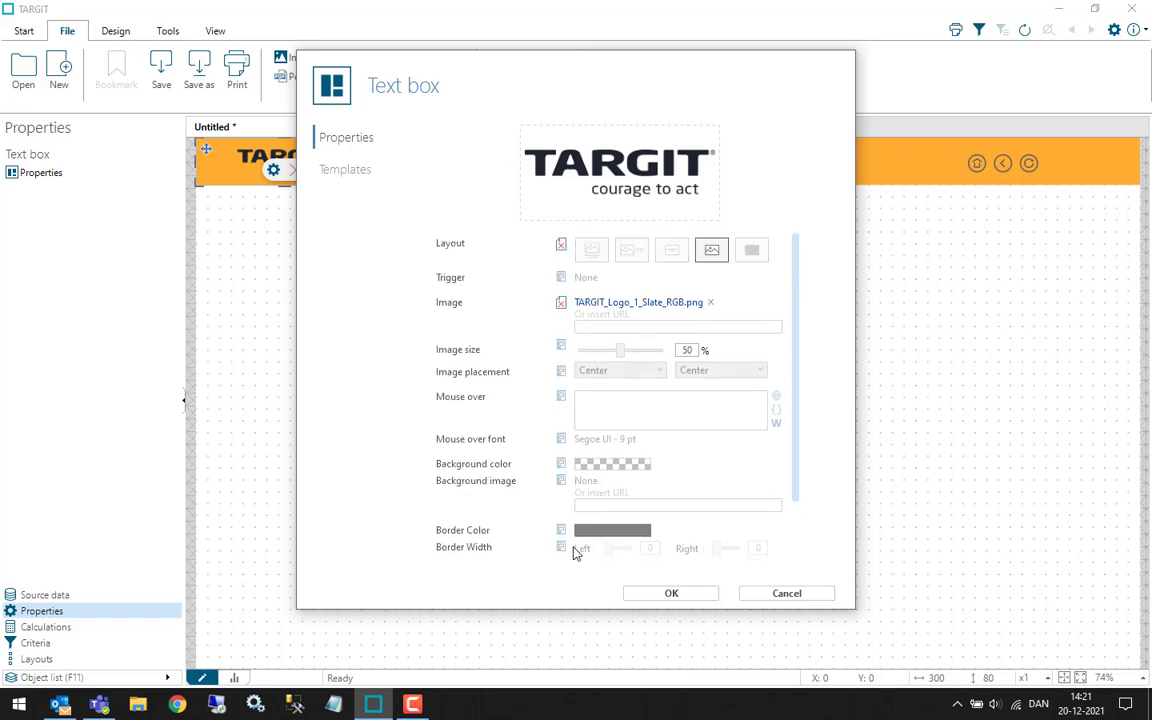
pyautogui.click(562, 310)
pyautogui.click(561, 247)
pyautogui.click(688, 595)
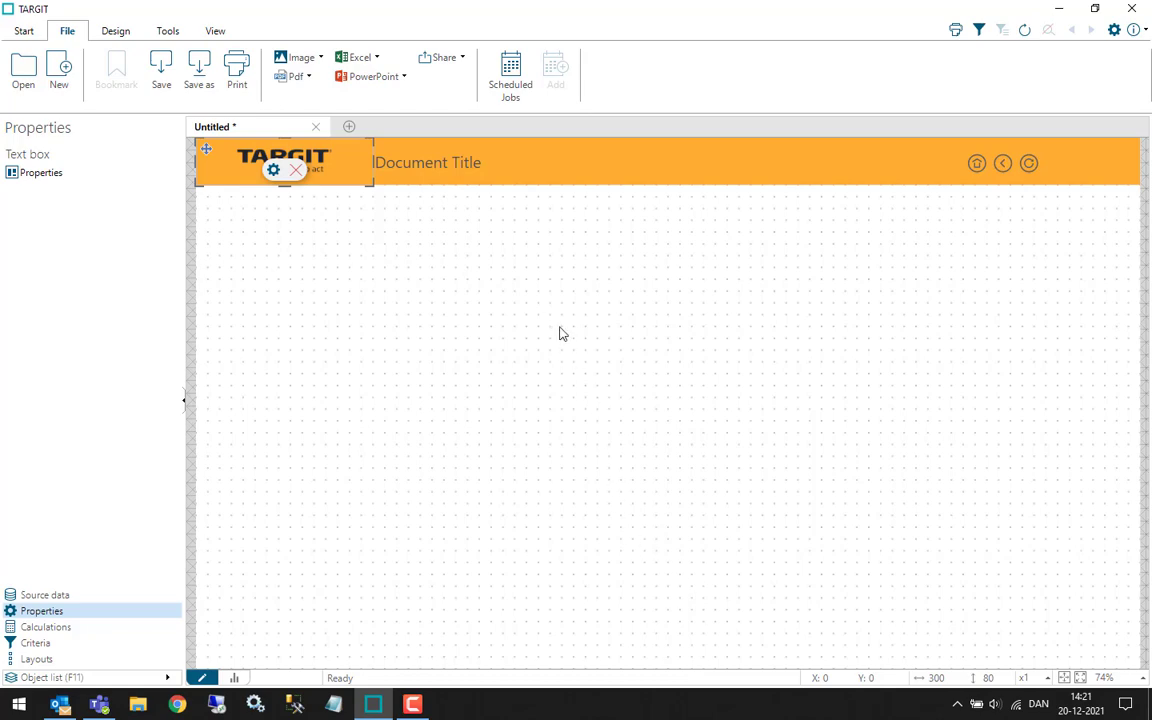
# - Replace the caption of the Document Title text box with the dynamic system variable Document - Title
pyautogui.click(455, 170)
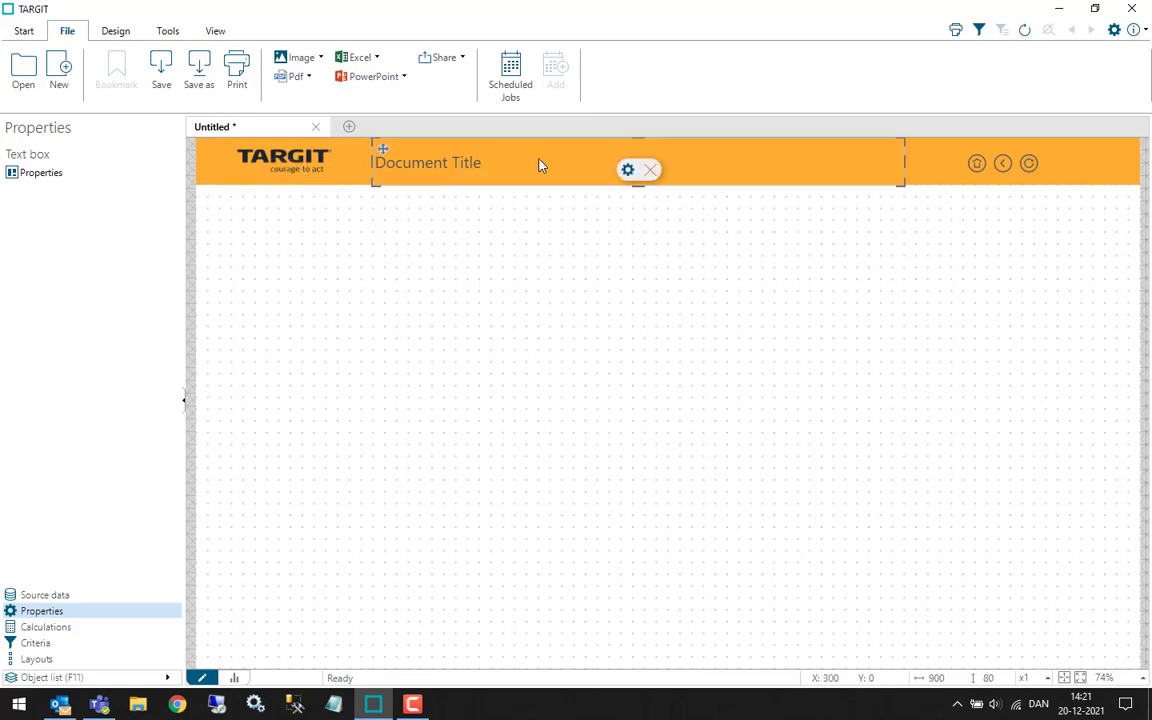
pyautogui.click(627, 170)
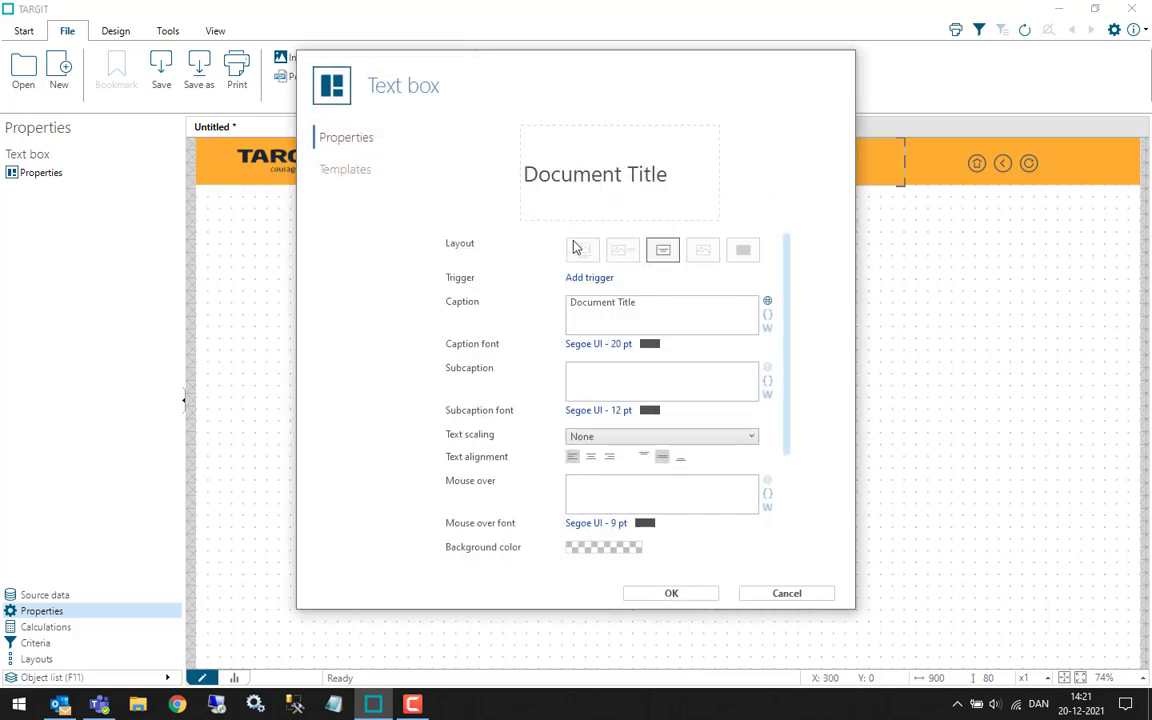
pyautogui.tripleClick(663, 309)
pyautogui.press('BackSpace')
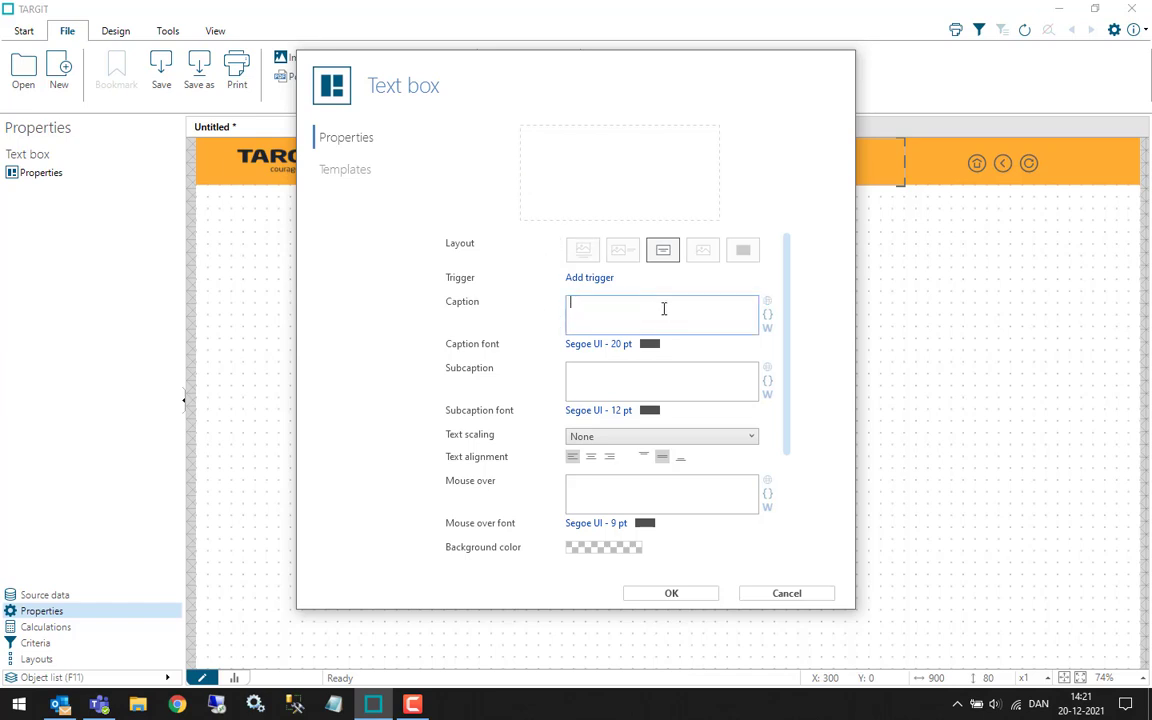
pyautogui.click(768, 318)
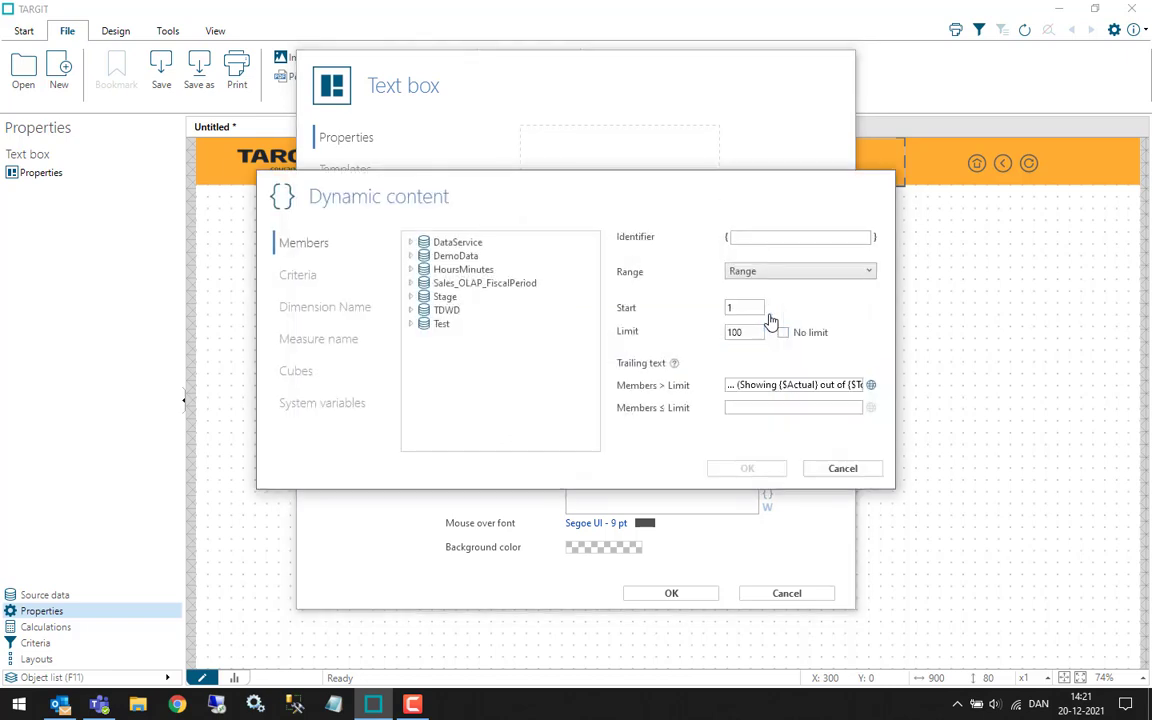
pyautogui.click(352, 407)
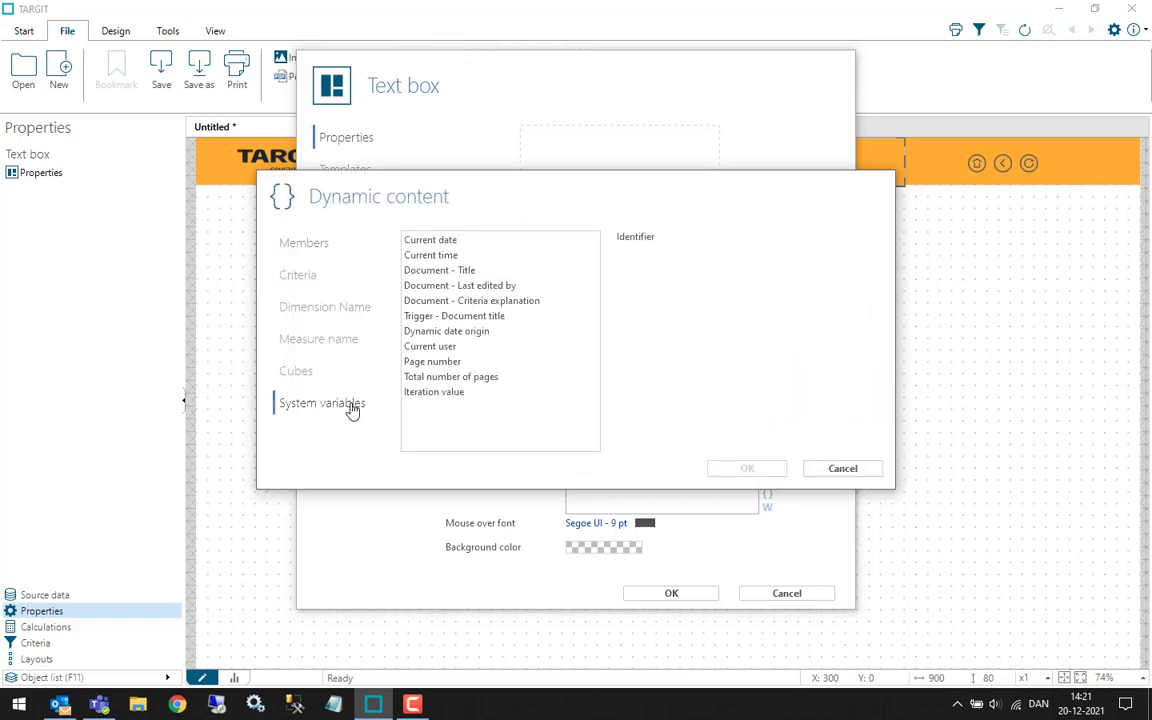
pyautogui.click(465, 273)
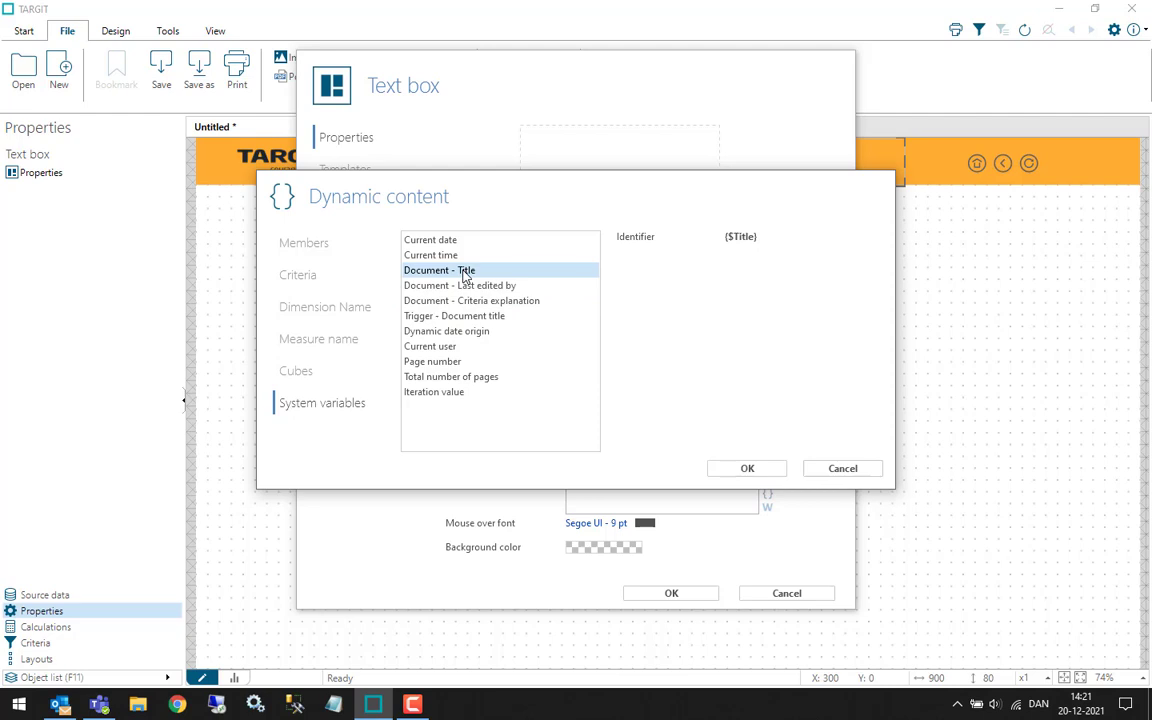
pyautogui.click(745, 469)
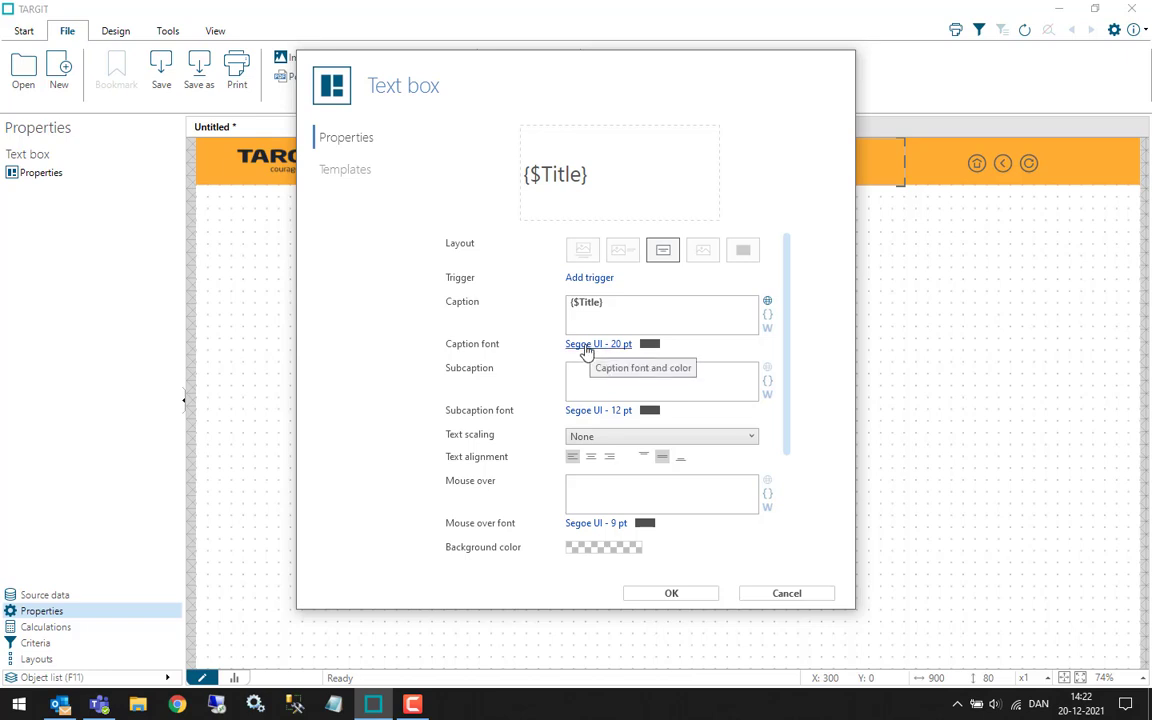
# - Save the title text box settings as a new text box template named Header Title
pyautogui.scroll(-3, 545, 398)
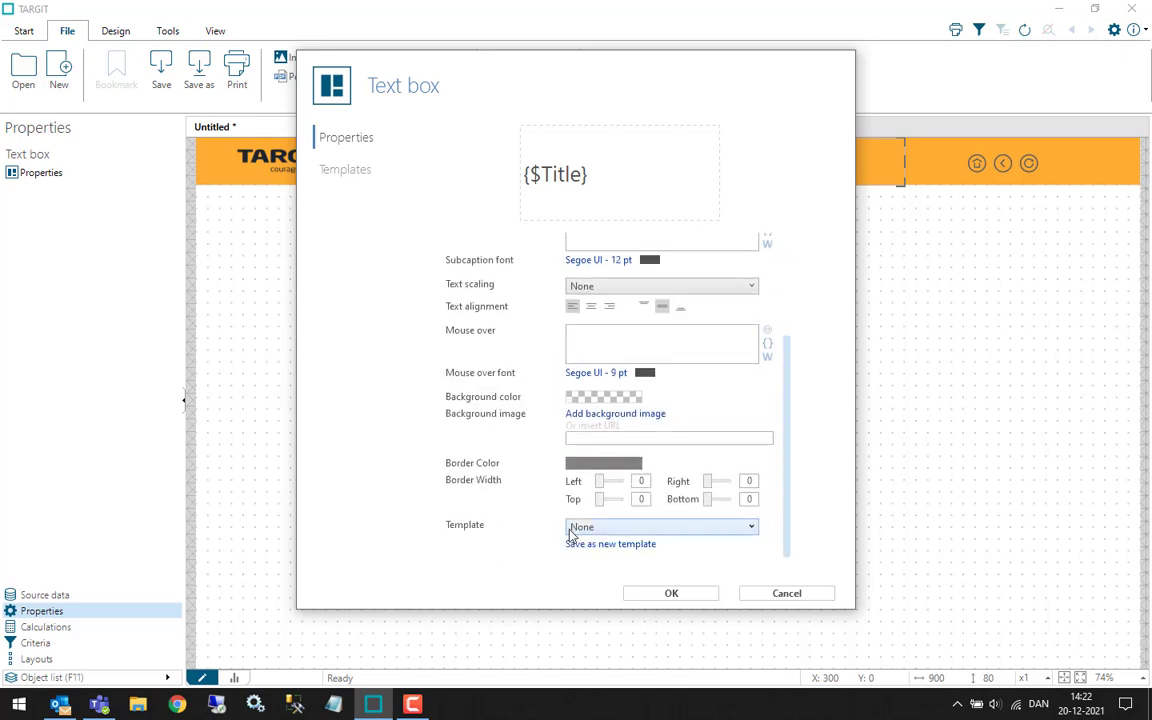
pyautogui.click(588, 545)
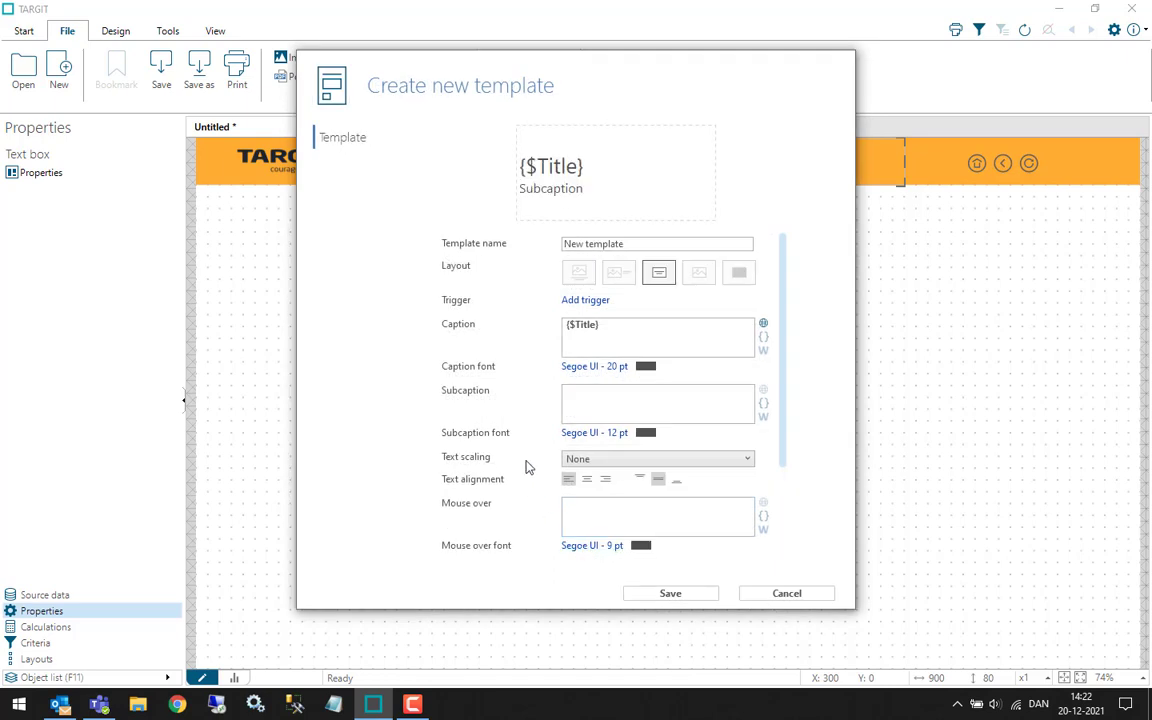
pyautogui.click(648, 243)
pyautogui.hotkey('ctrl', 'a')
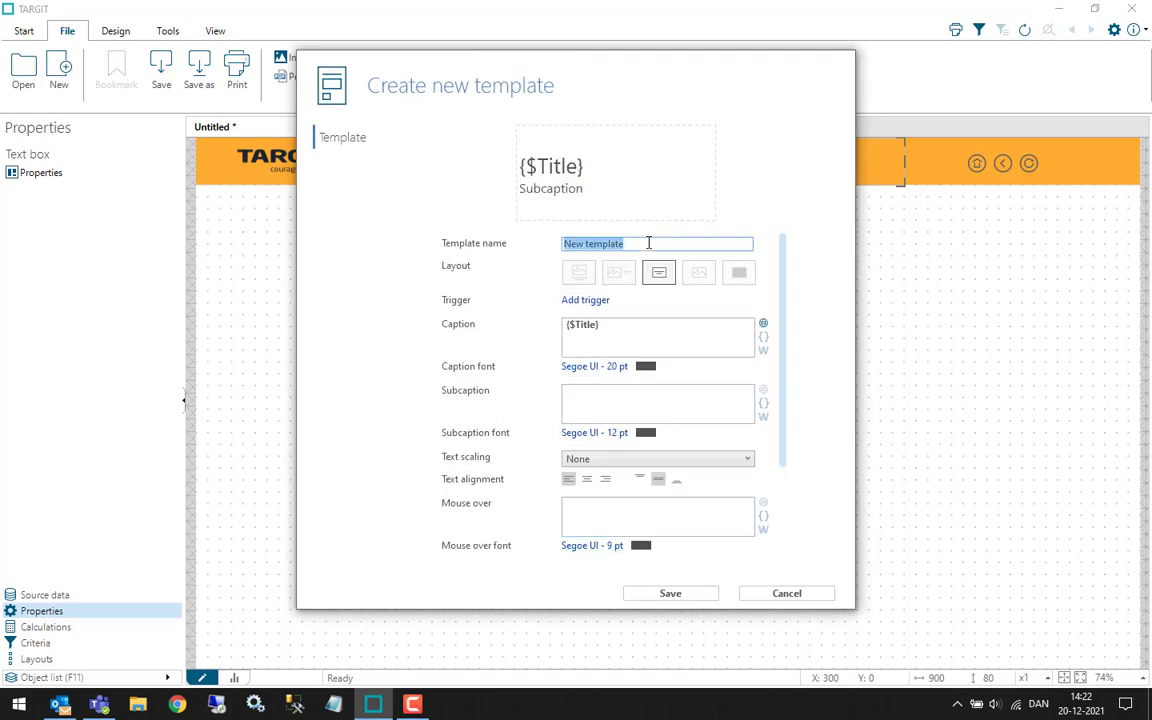
pyautogui.write('Header Title')
pyautogui.click(670, 594)
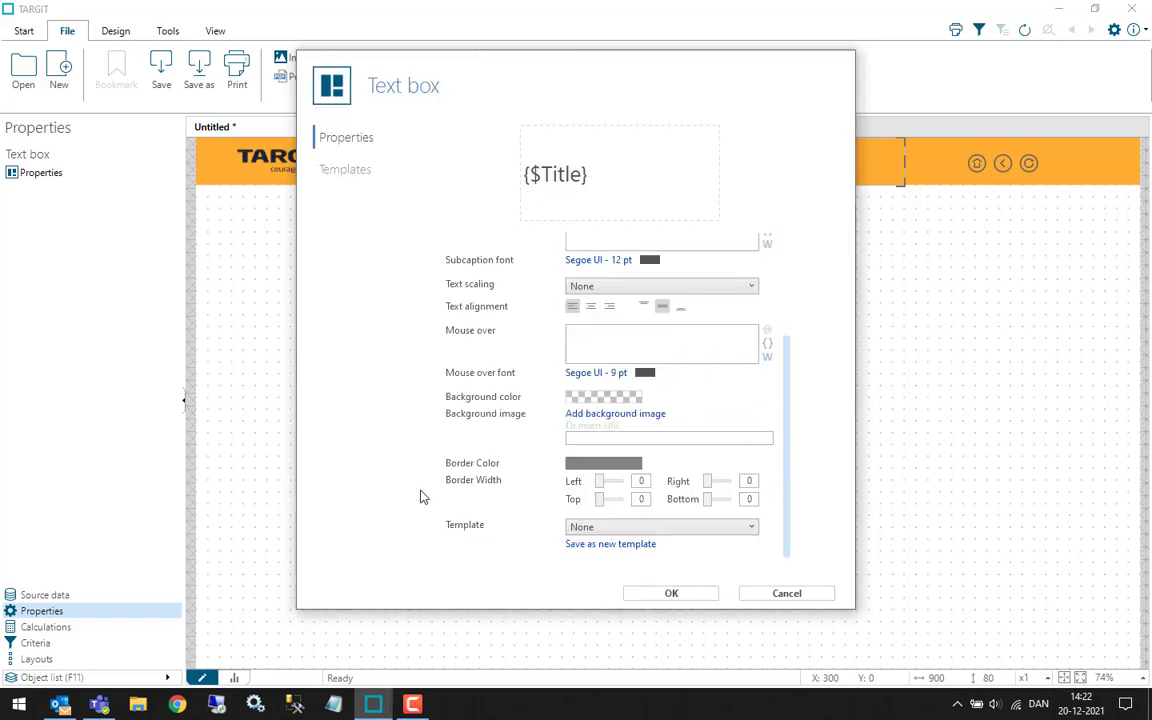
# - Apply the Header Title template to the title text box, with text alignment, caption font and caption following the template
pyautogui.click(706, 529)
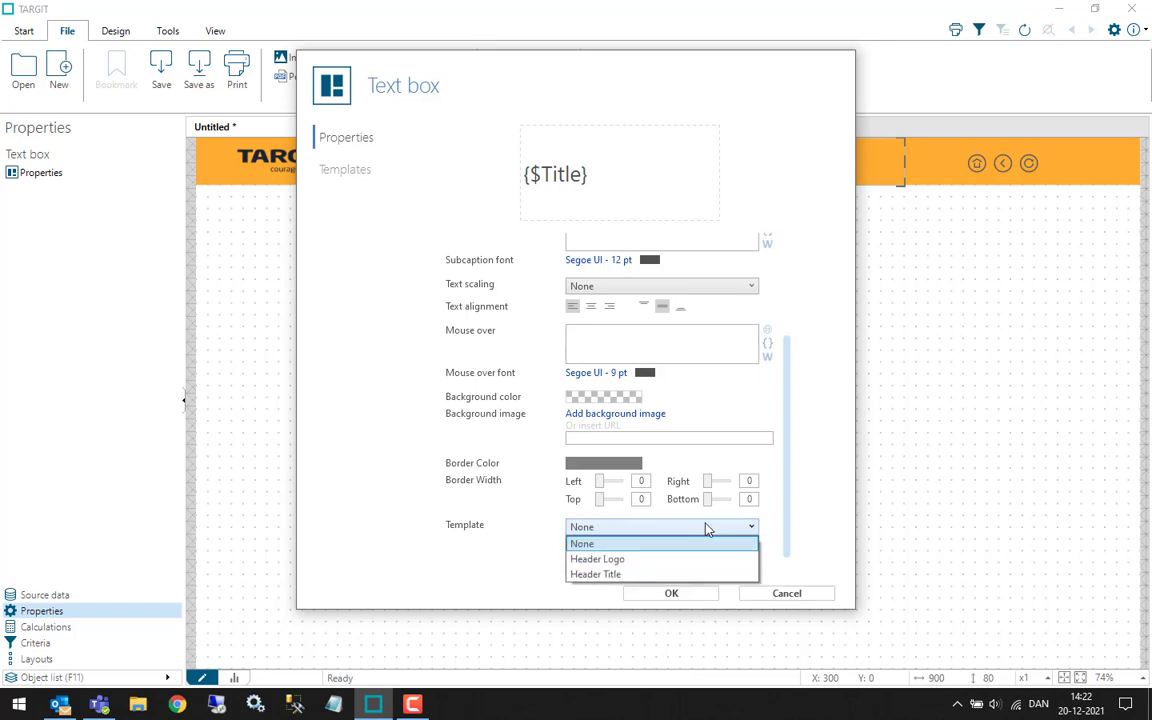
pyautogui.click(605, 574)
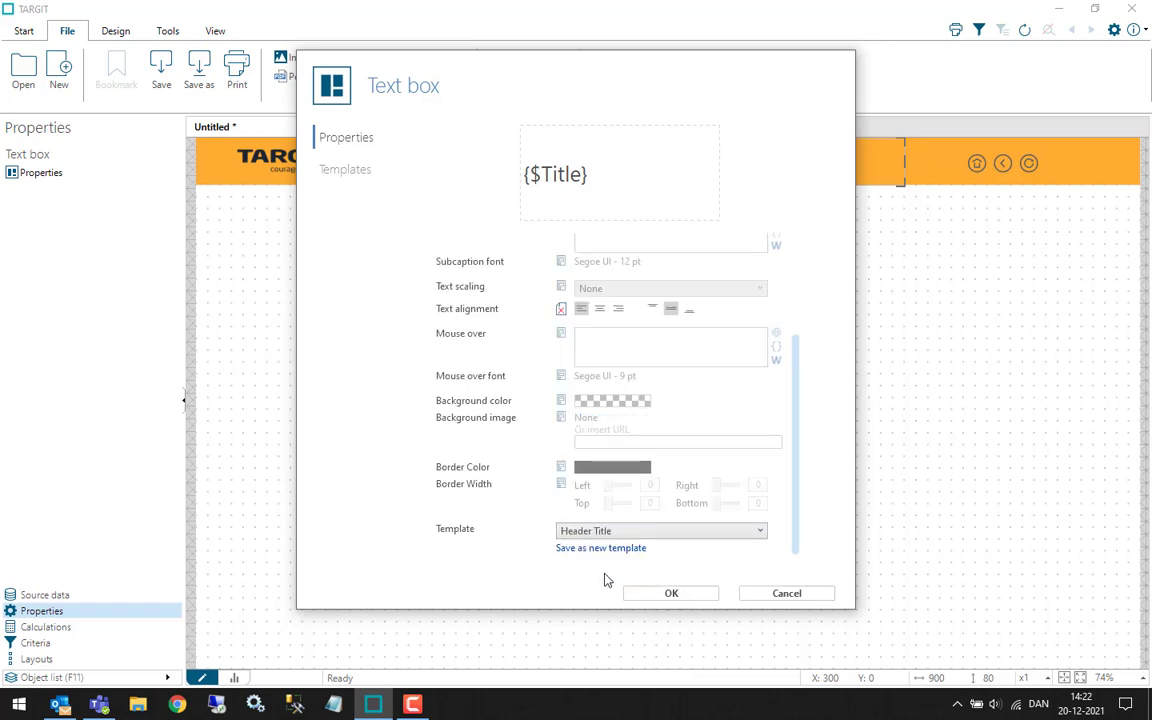
pyautogui.scroll(3, 483, 483)
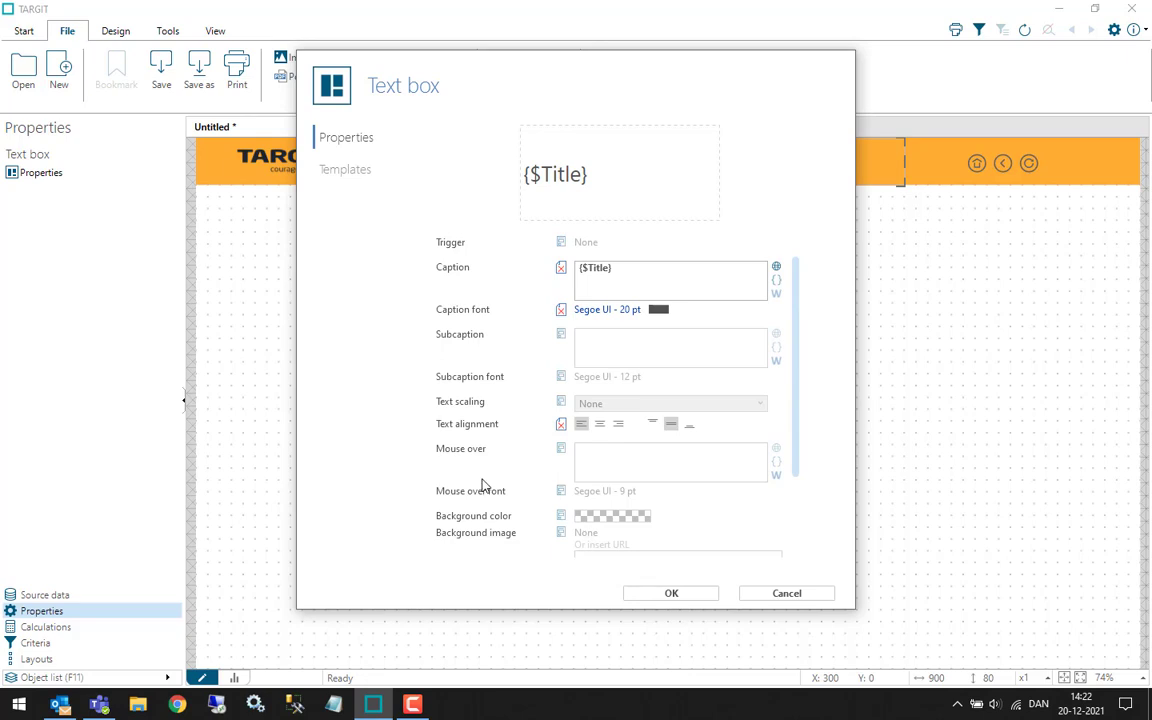
pyautogui.click(561, 424)
pyautogui.click(561, 310)
pyautogui.scroll(1, 545, 337)
pyautogui.click(561, 304)
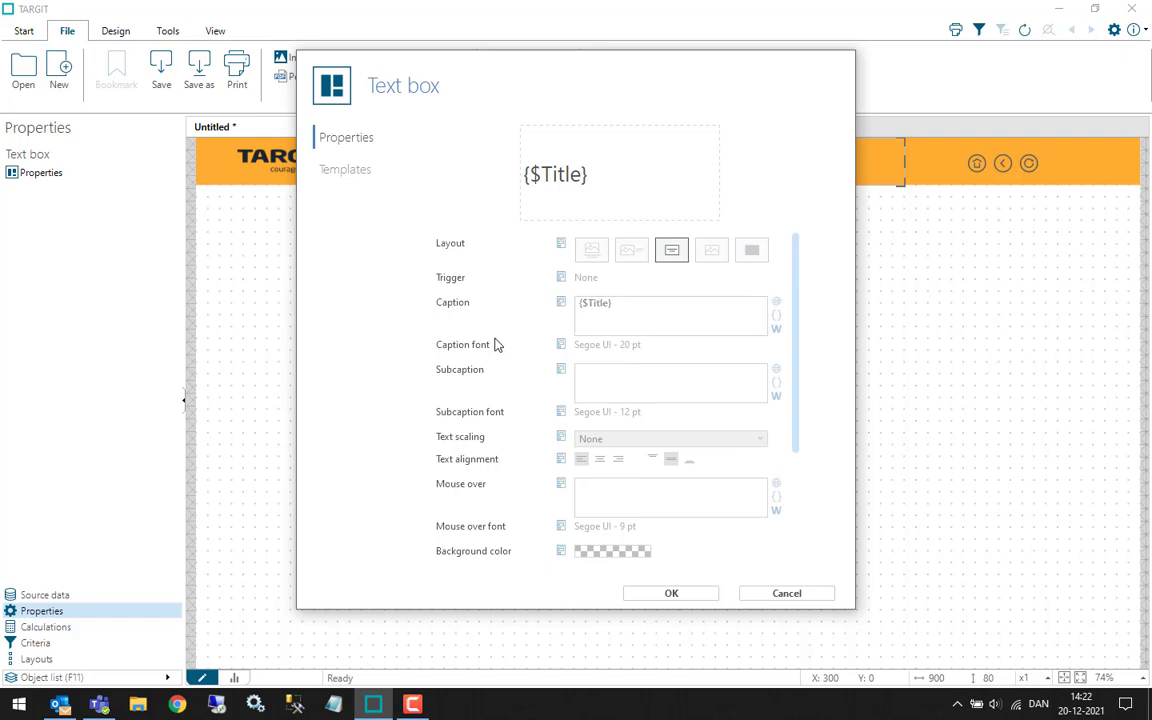
pyautogui.click(688, 594)
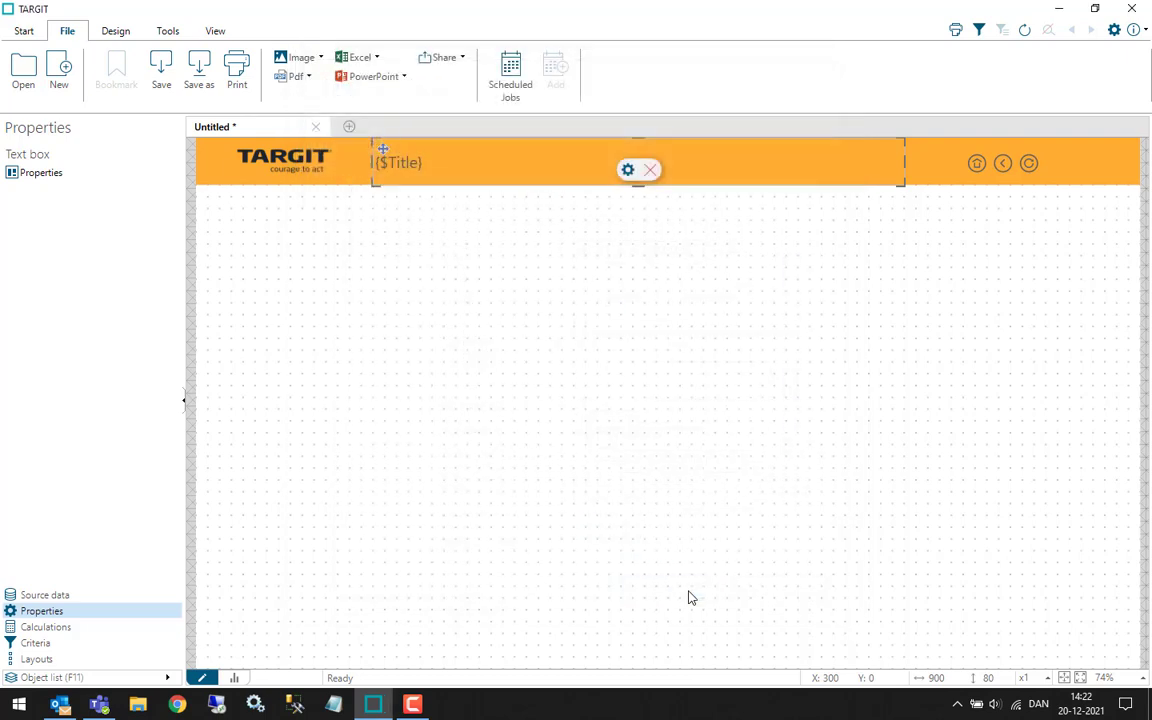
# - Save the settings of the orange header background text box as a new text box template named Header Background
pyautogui.click(921, 180)
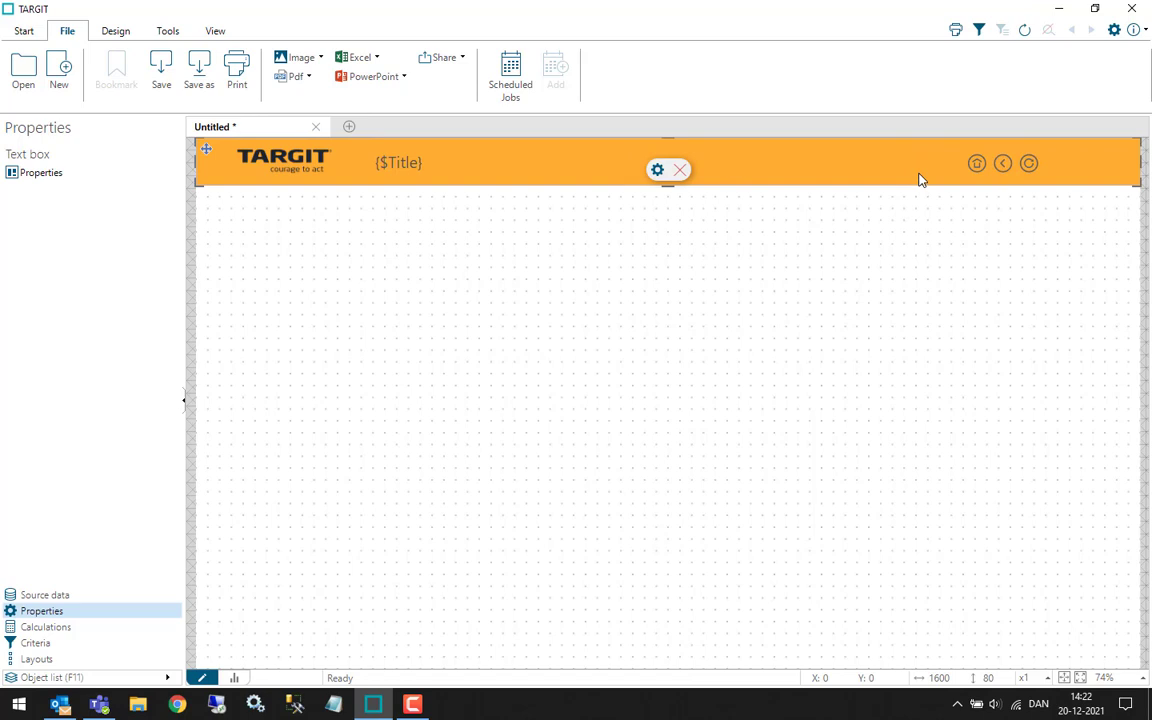
pyautogui.click(657, 169)
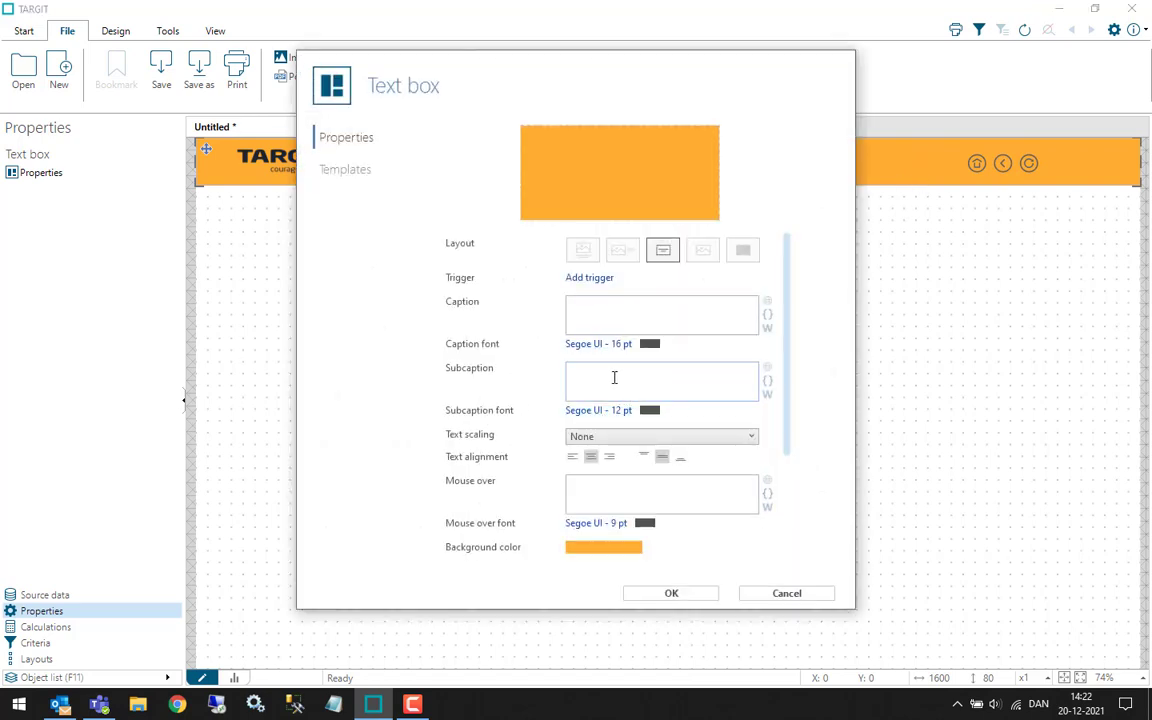
pyautogui.scroll(-3, 612, 330)
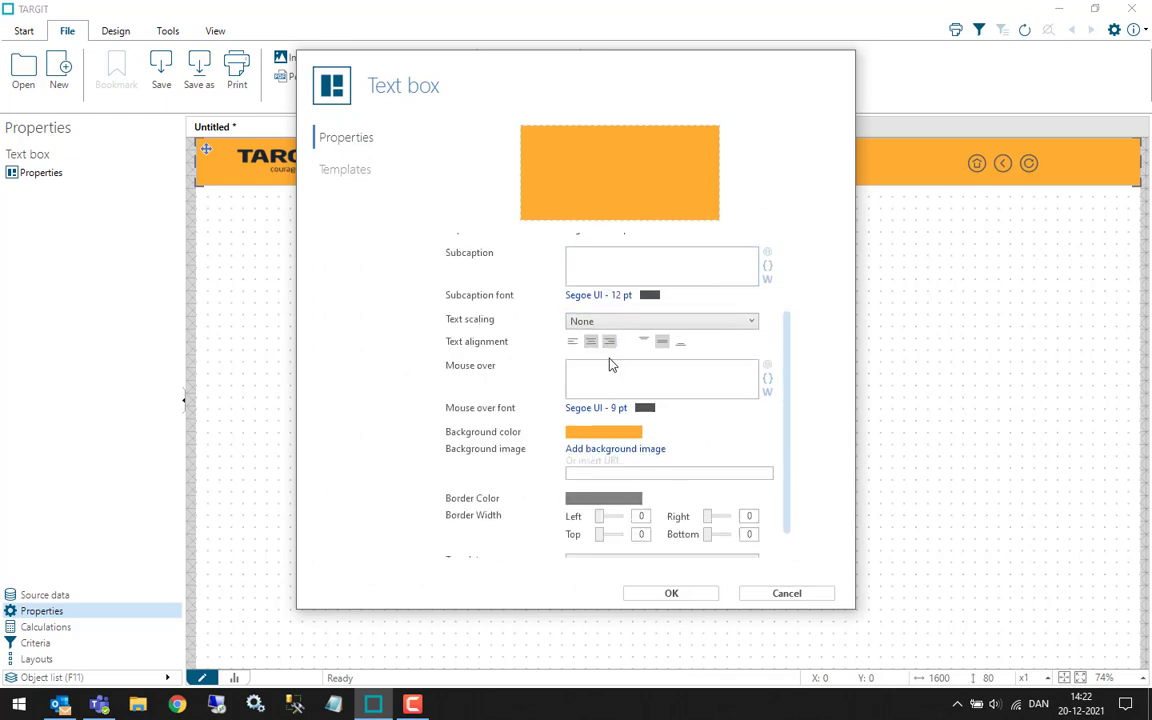
pyautogui.scroll(-1, 615, 480)
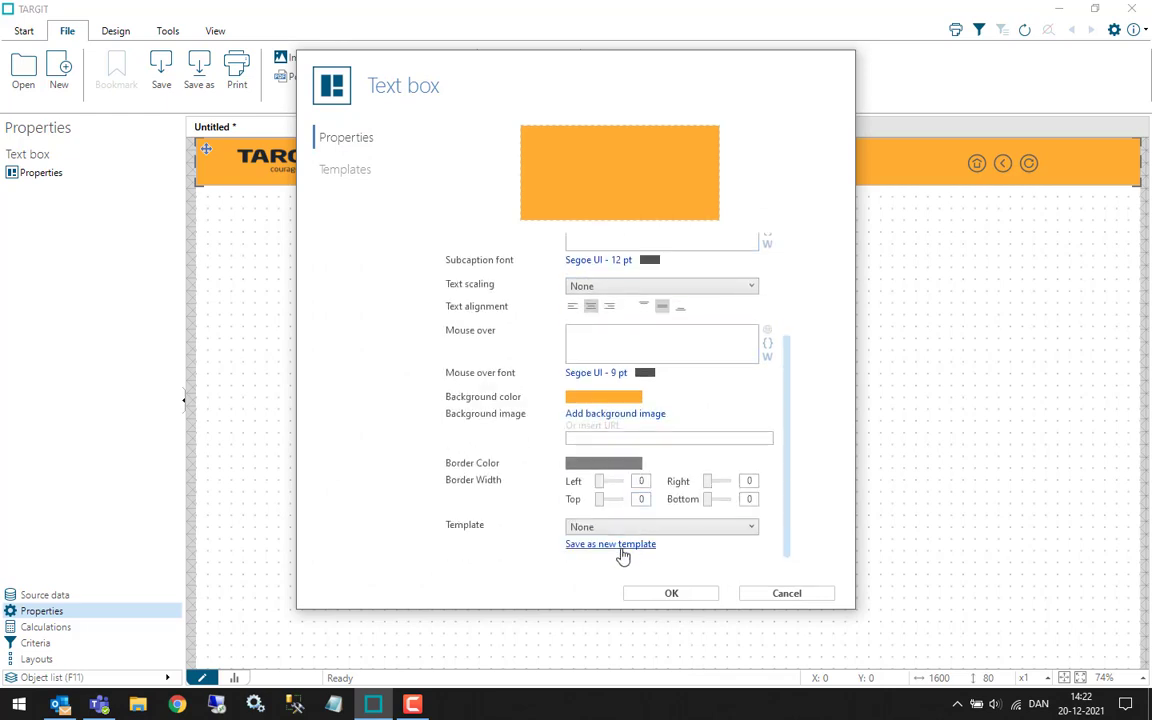
pyautogui.click(610, 544)
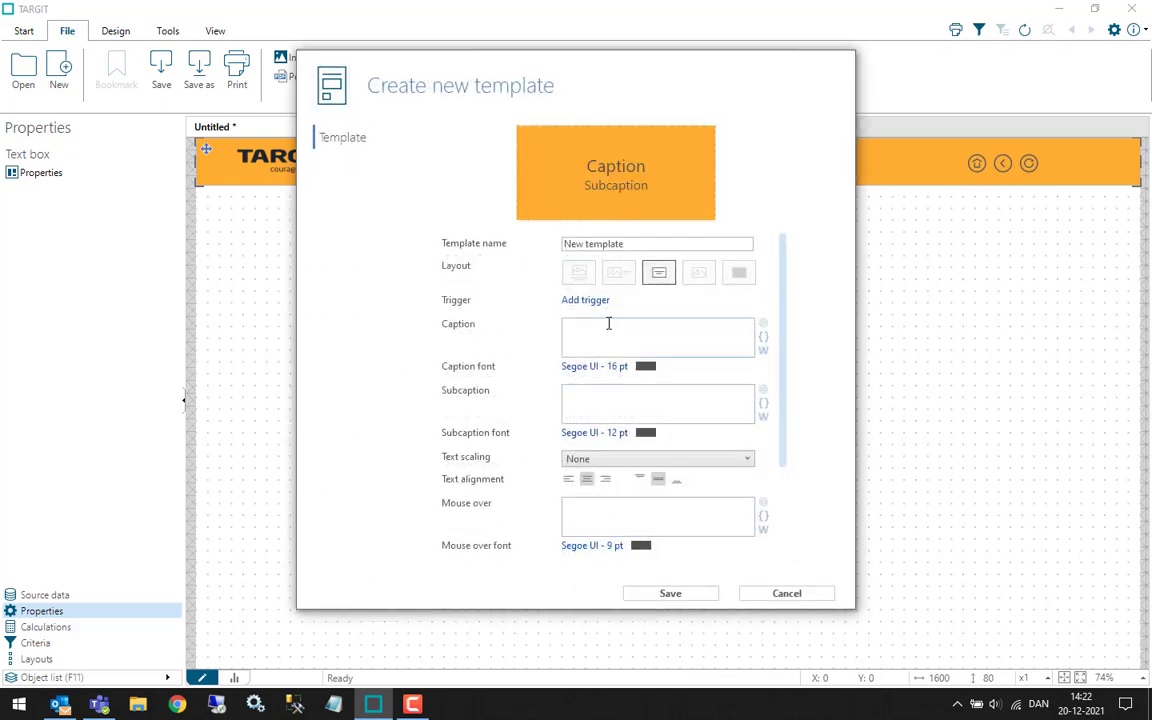
pyautogui.click(646, 245)
pyautogui.hotkey('ctrl', 'a')
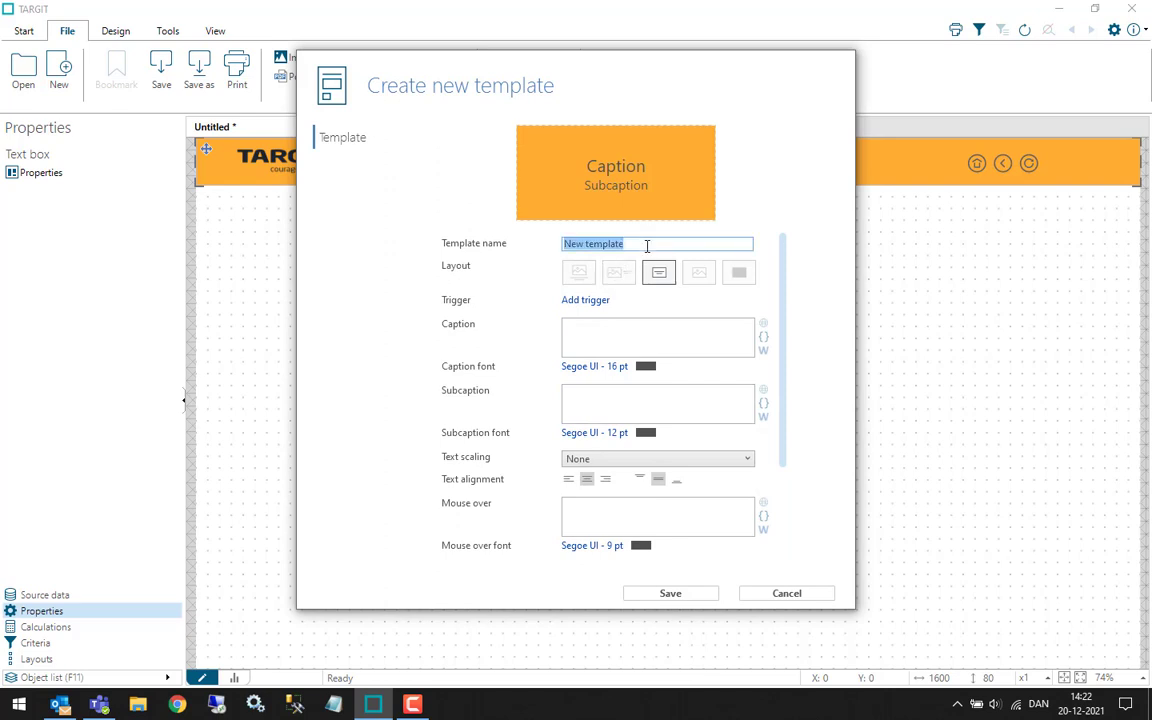
pyautogui.write('Header background')
pyautogui.click(690, 596)
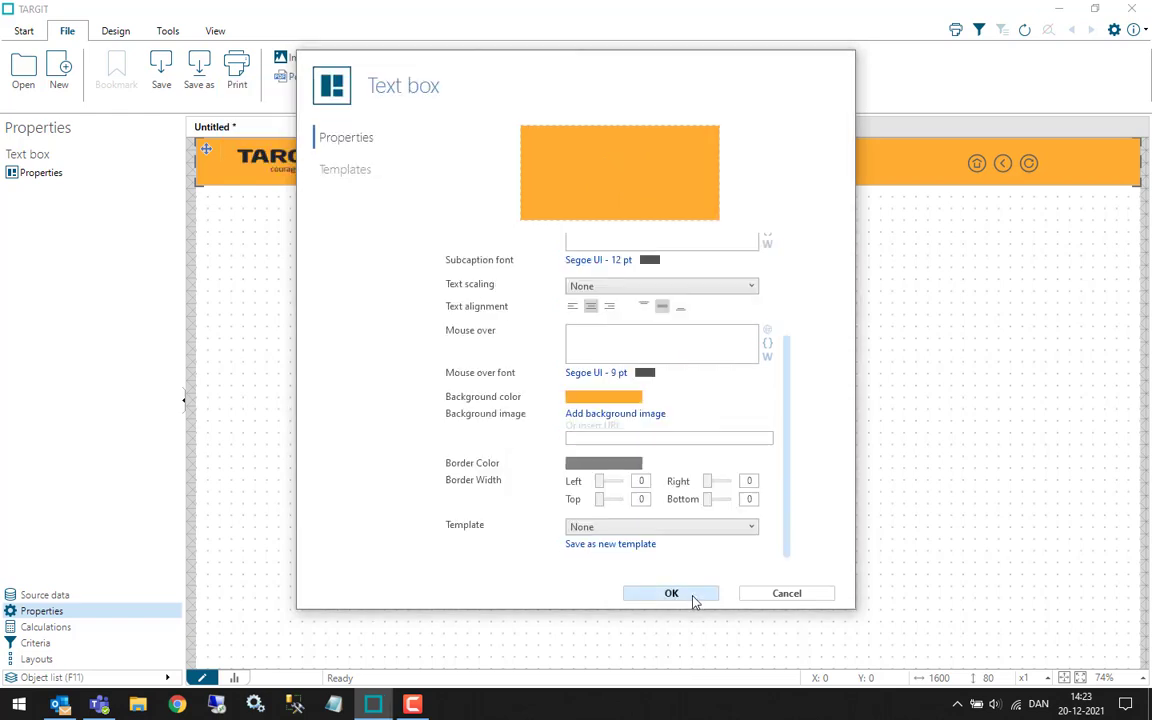
# - Apply the Header Background template to the background text box, with its background color following the template
pyautogui.click(630, 527)
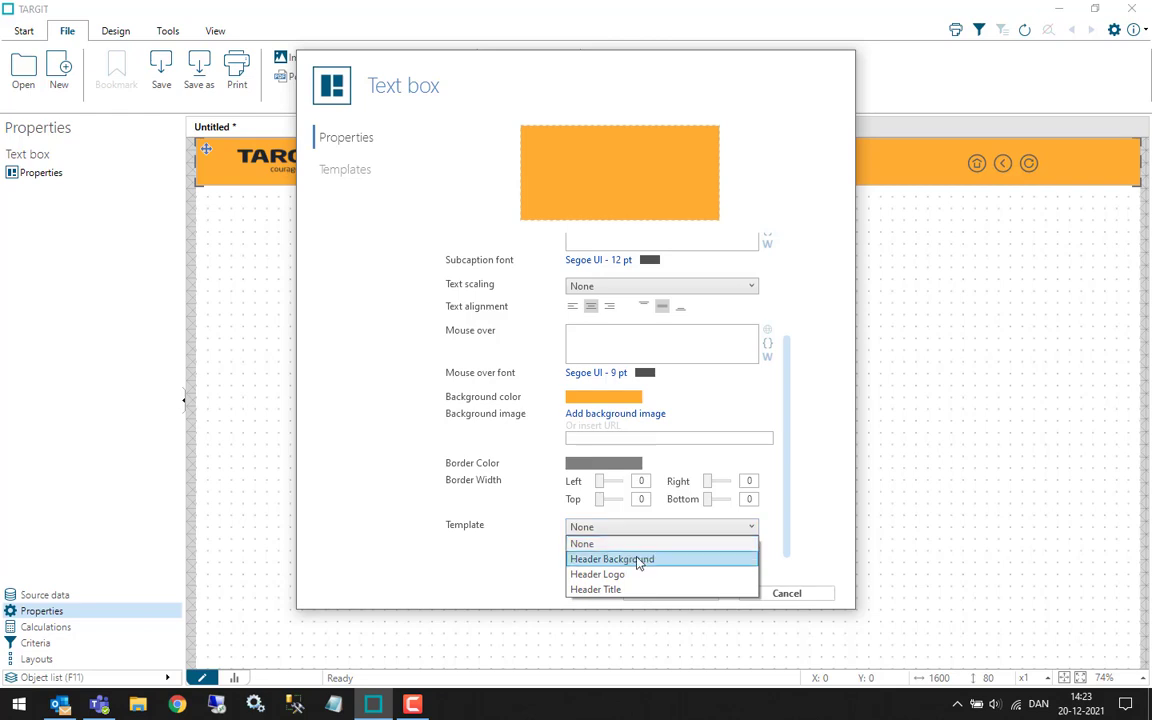
pyautogui.click(630, 558)
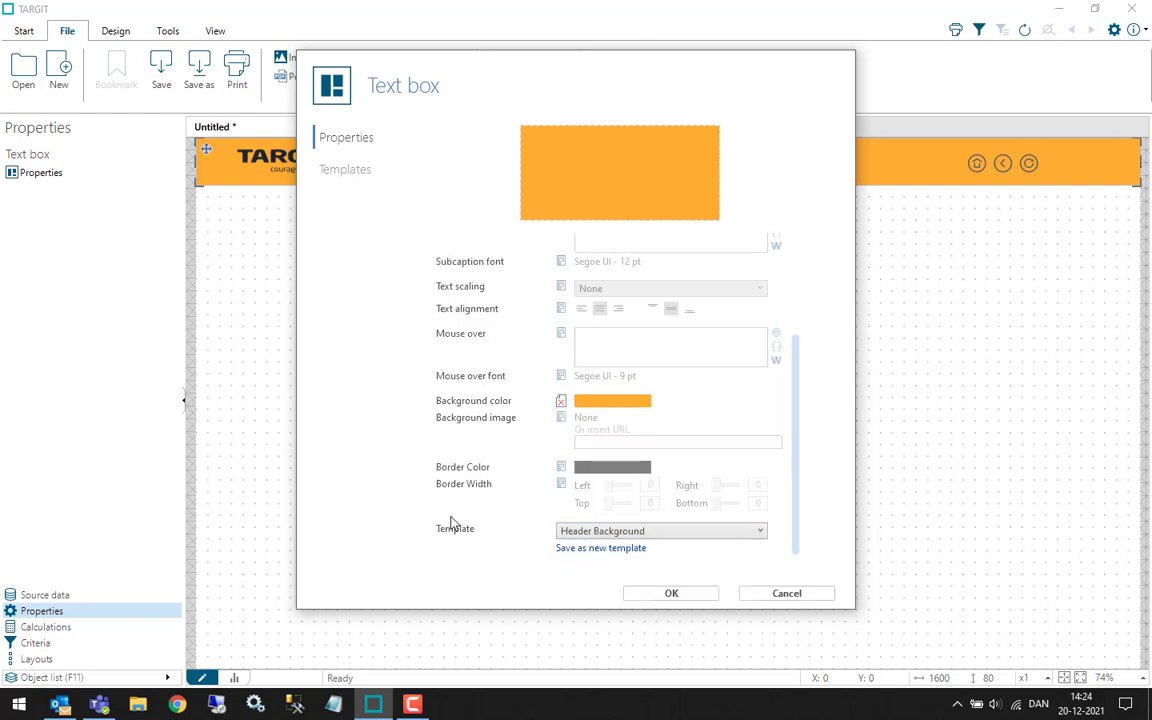
pyautogui.scroll(4, 450, 522)
pyautogui.scroll(-3, 453, 525)
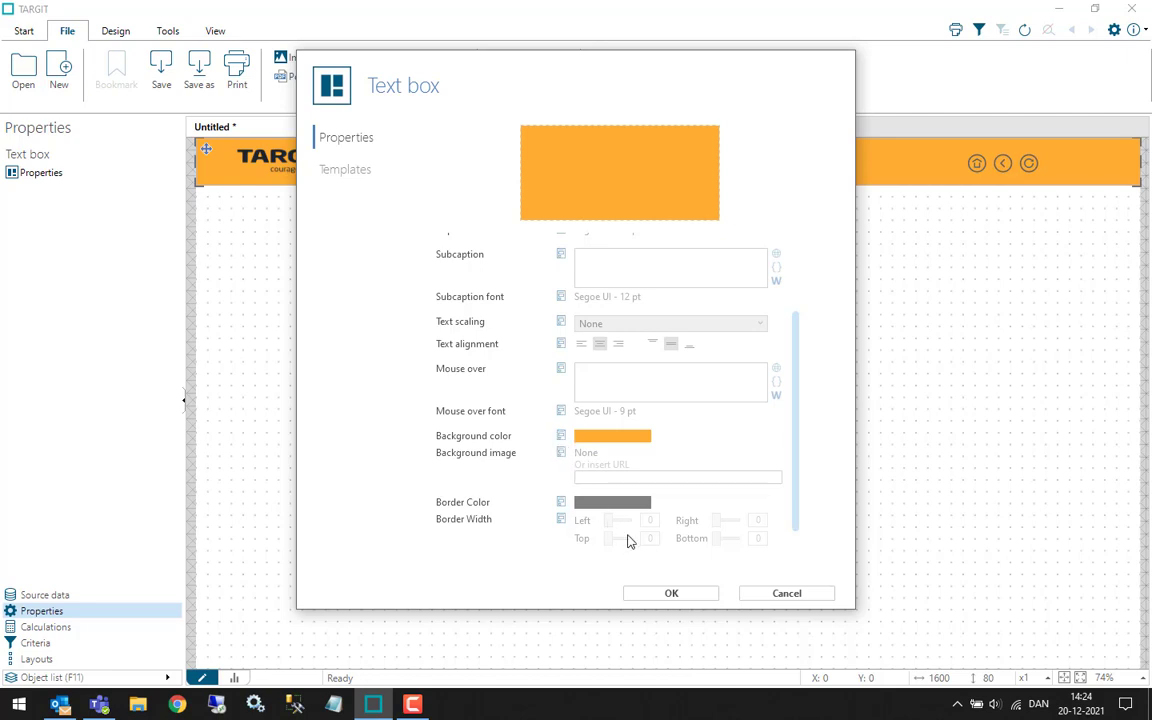
pyautogui.click(686, 596)
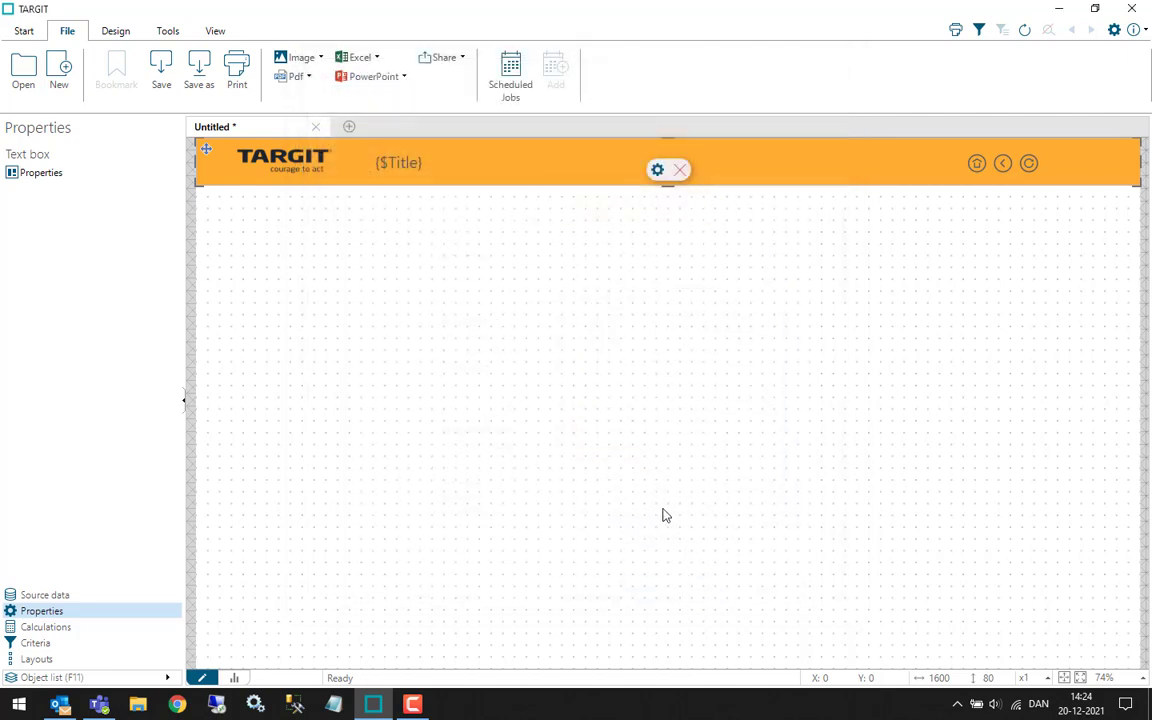
# - Save the header's navigation icon menu to a file named General Navigations Menu in the Shared Templates folder
pyautogui.click(1012, 207)
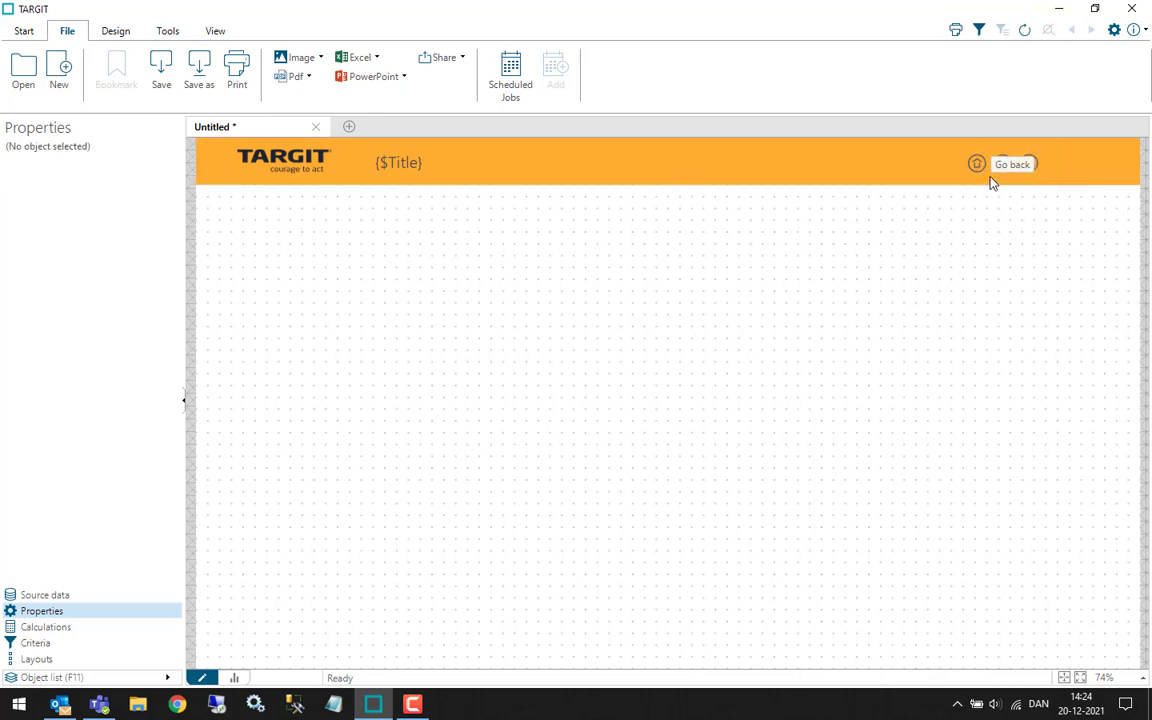
pyautogui.click(991, 181)
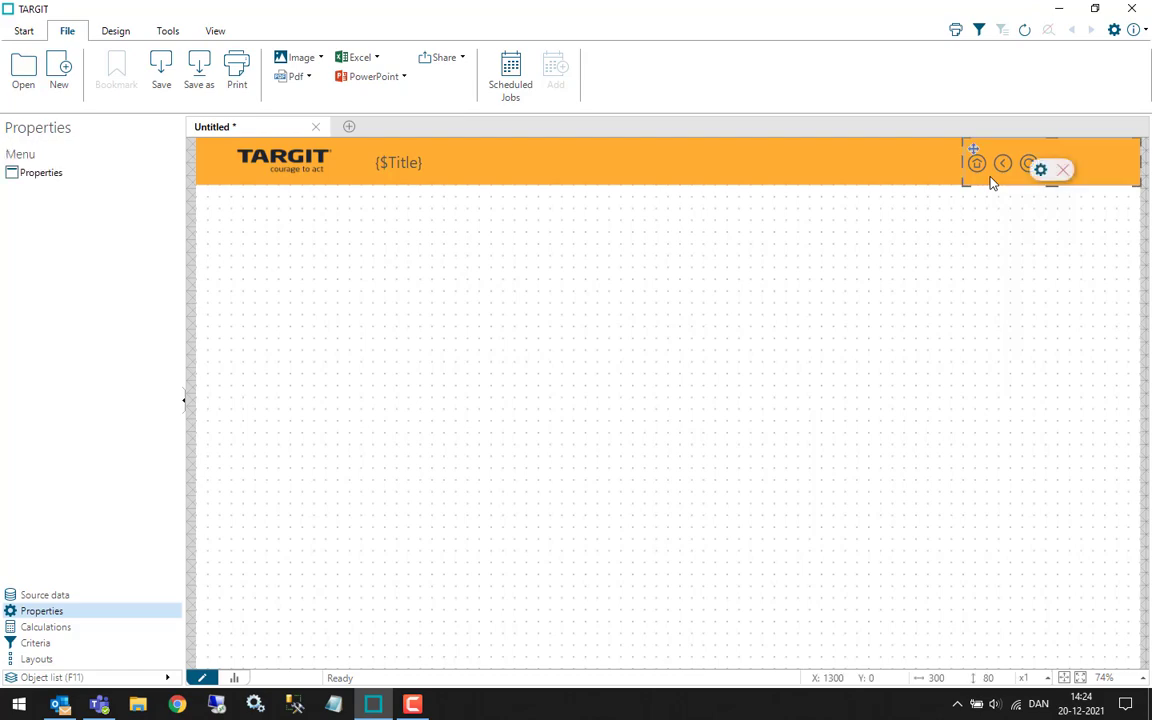
pyautogui.click(1041, 170)
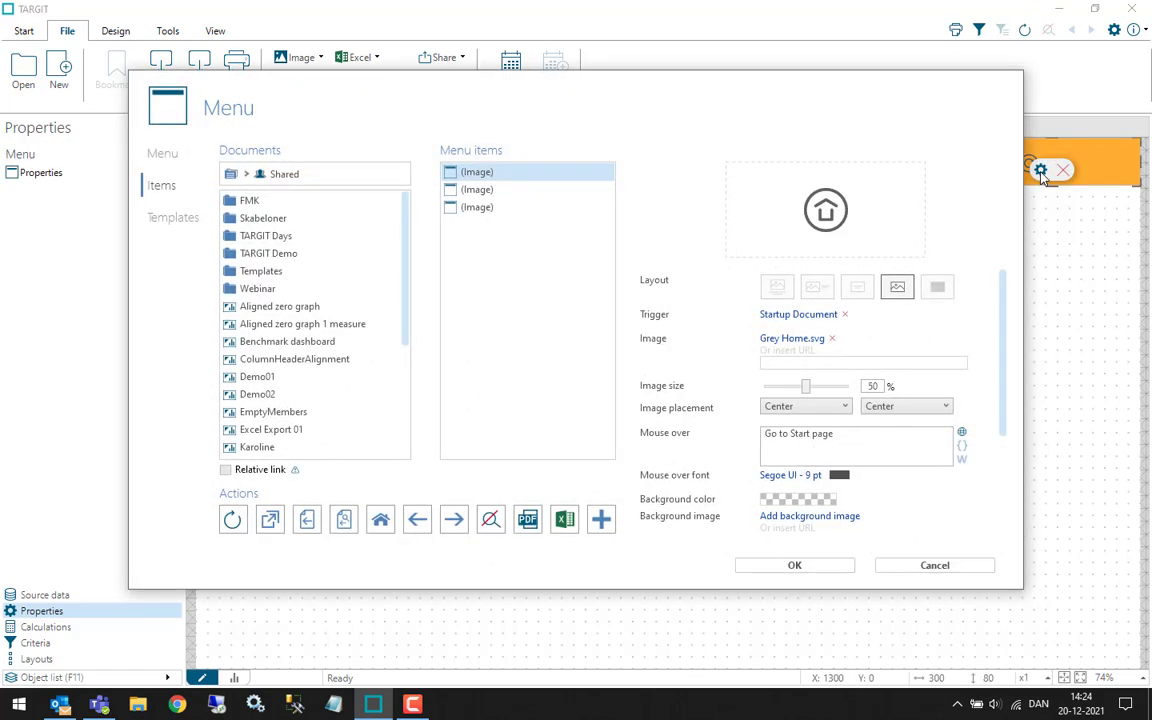
pyautogui.click(165, 160)
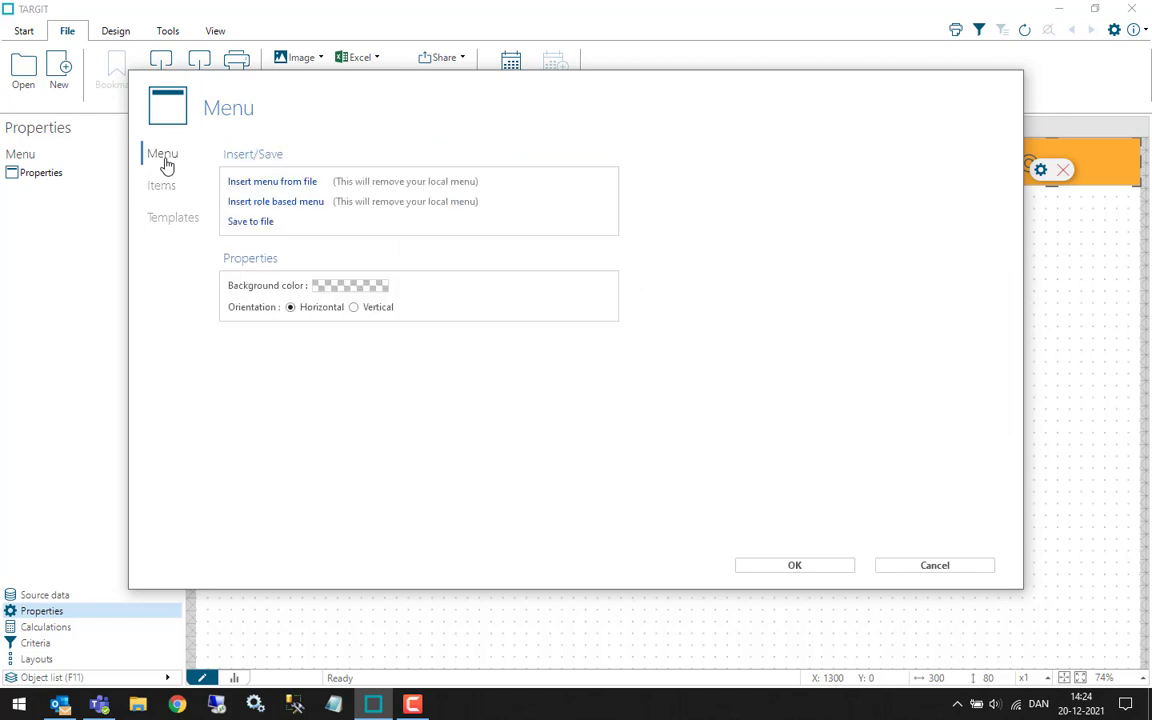
pyautogui.click(245, 224)
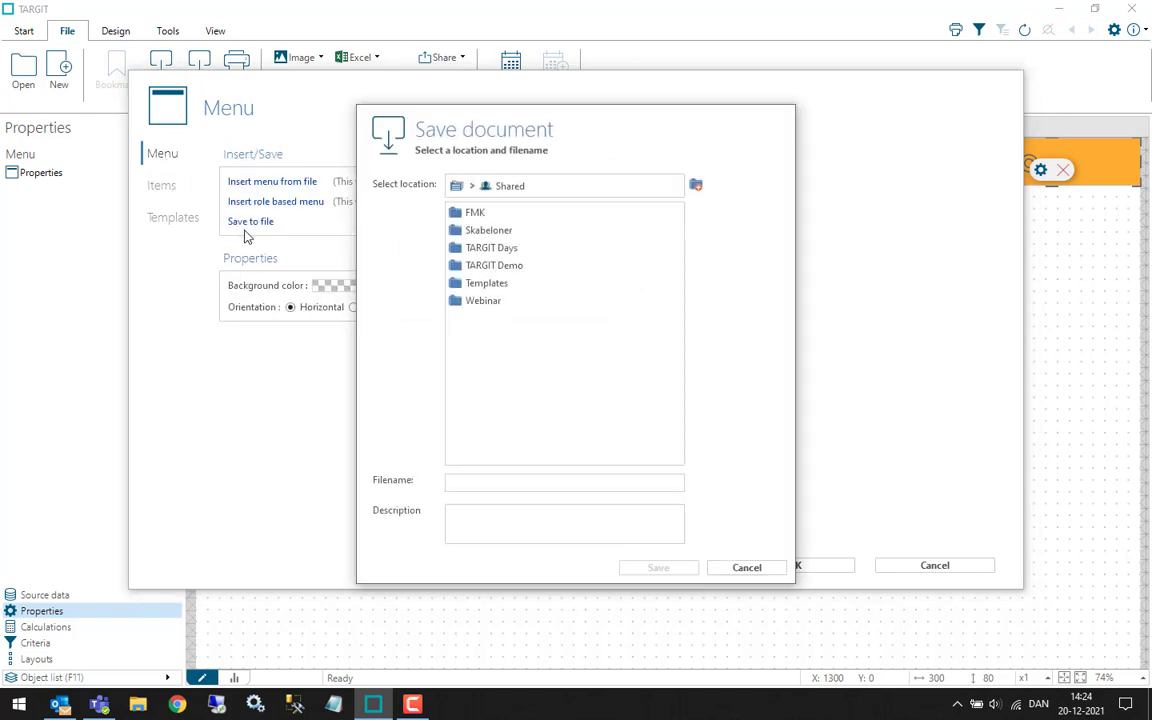
pyautogui.click(475, 483)
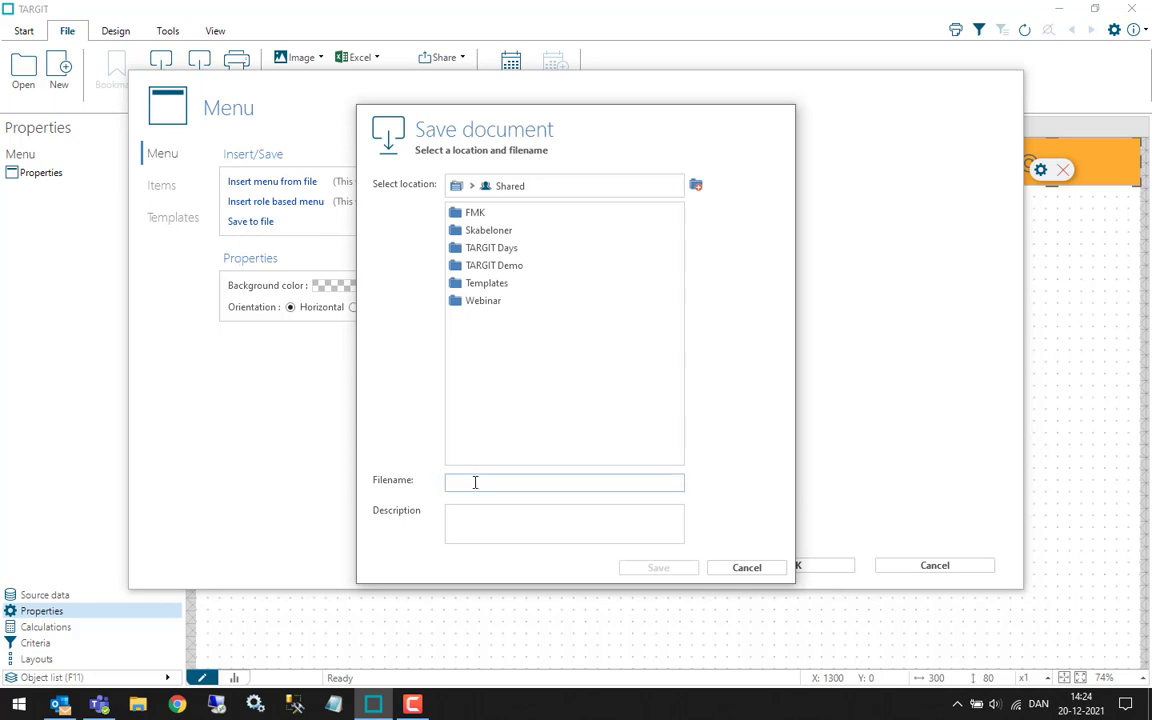
pyautogui.write('G')
pyautogui.press('BackSpace')
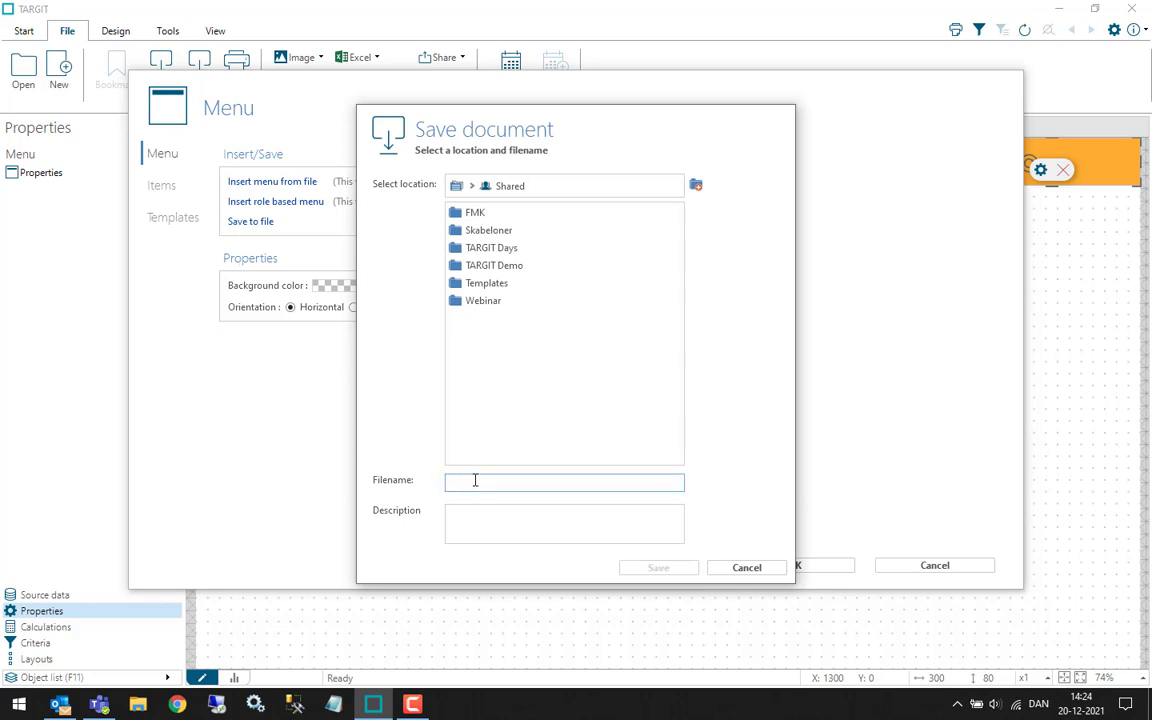
pyautogui.doubleClick(476, 284)
pyautogui.click(473, 483)
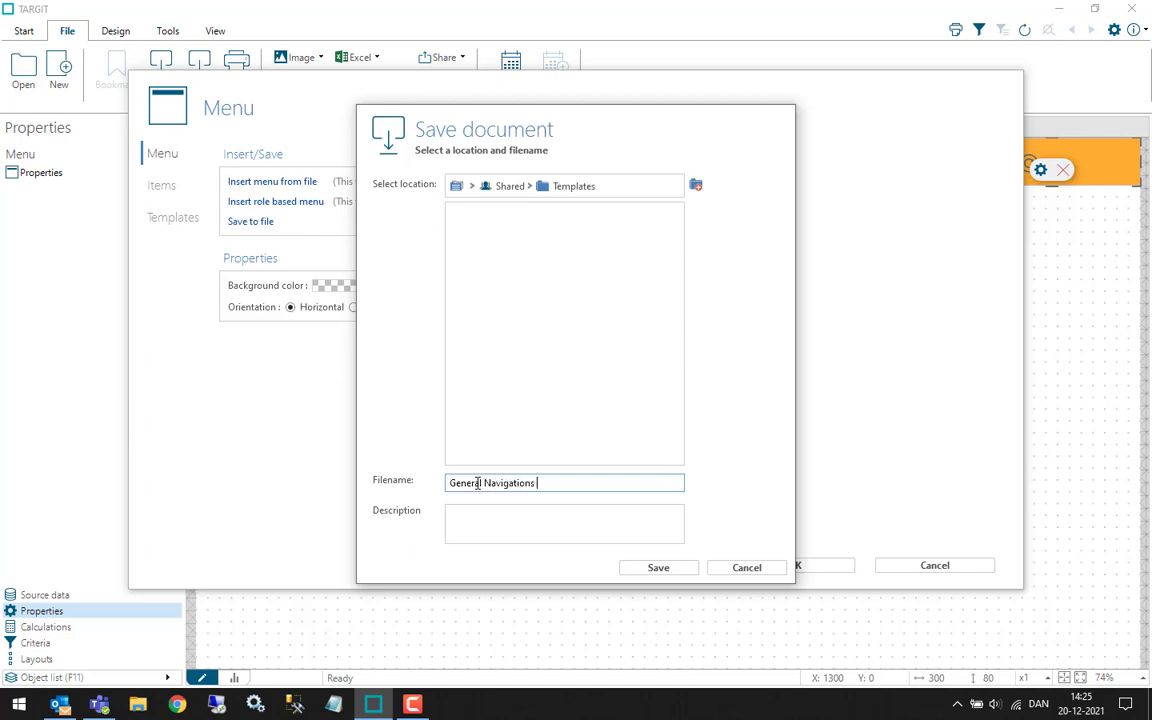
pyautogui.click(658, 567)
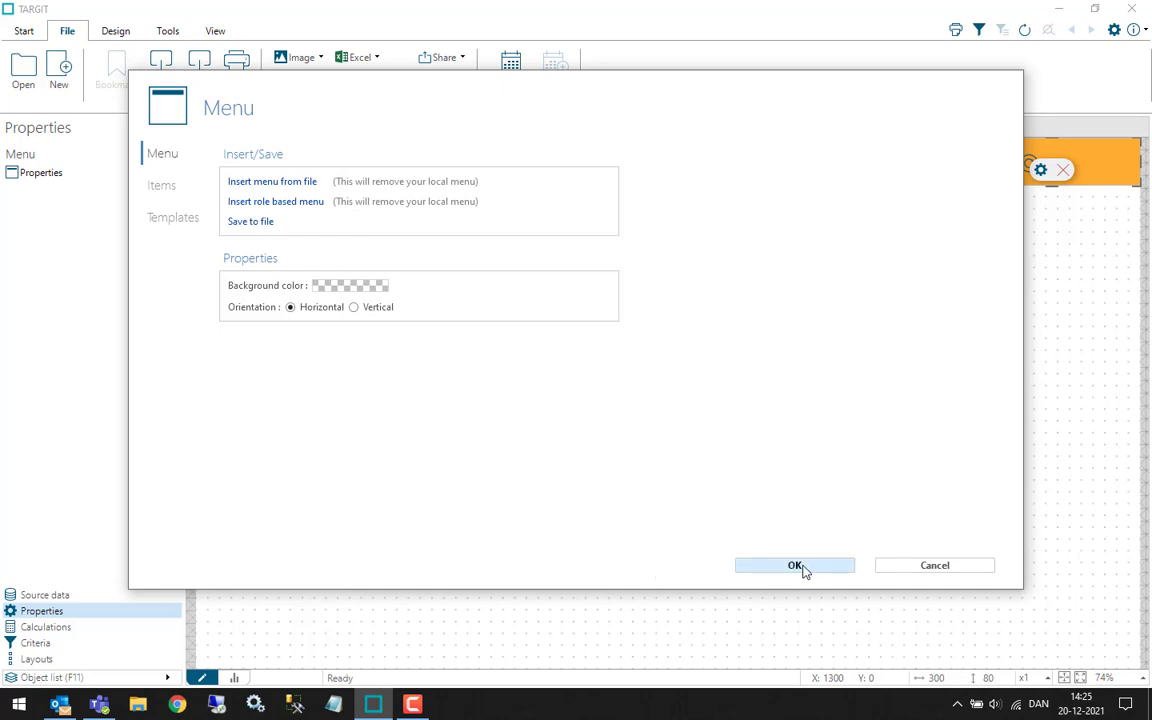
pyautogui.click(795, 566)
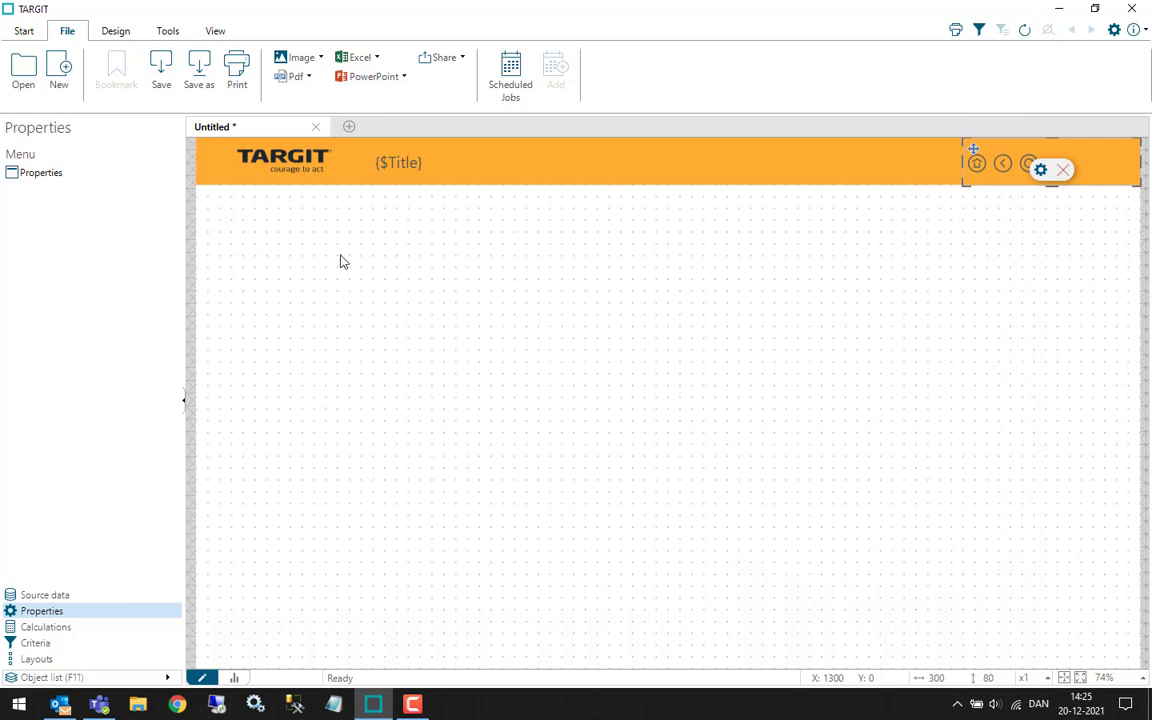
# - Save the document as a template named Document Template 01 in the Shared Templates folder
pyautogui.click(198, 84)
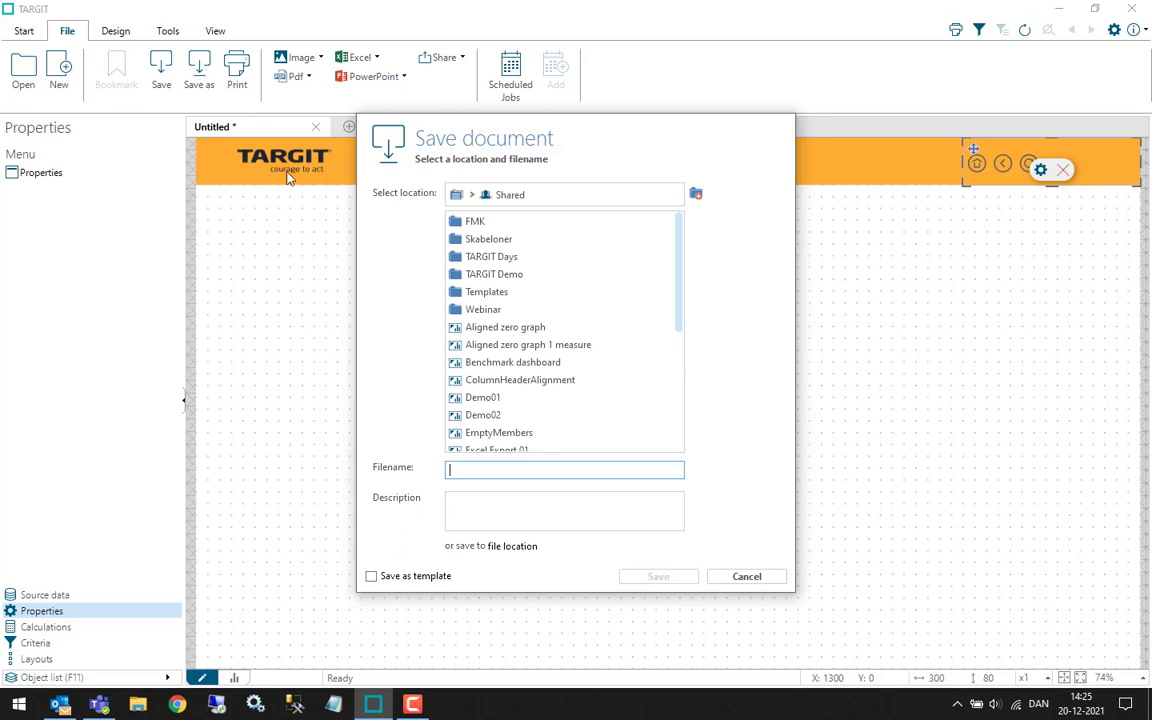
pyautogui.click(372, 577)
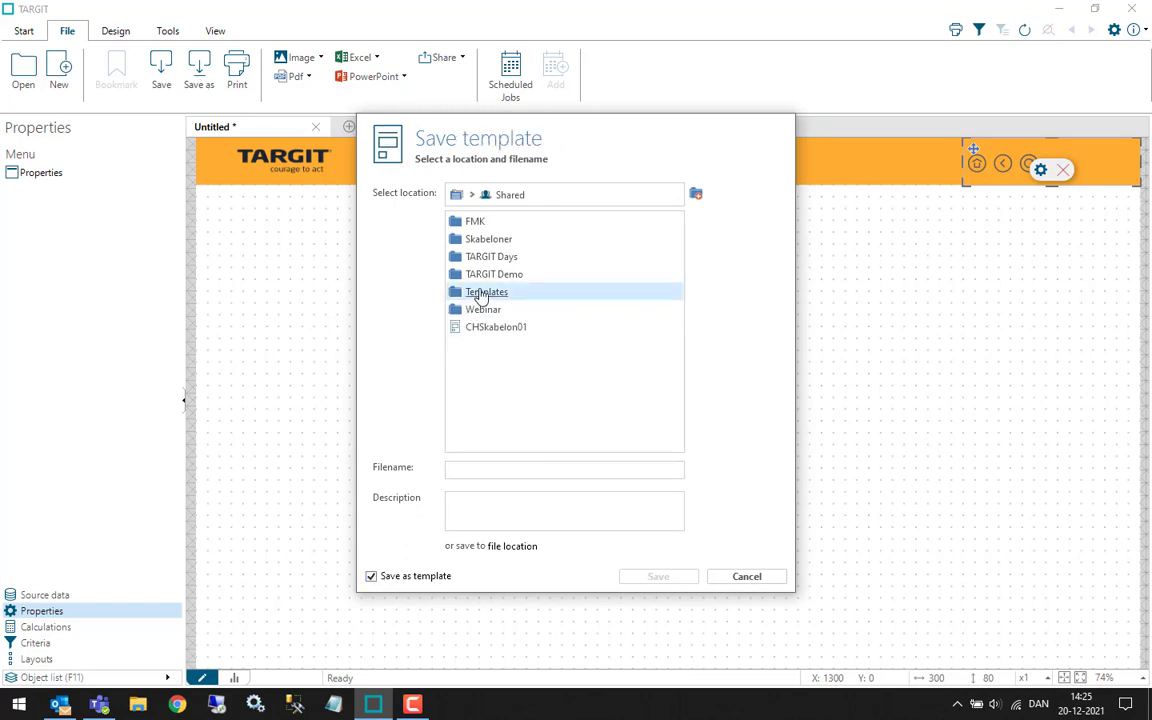
pyautogui.doubleClick(481, 292)
pyautogui.click(510, 471)
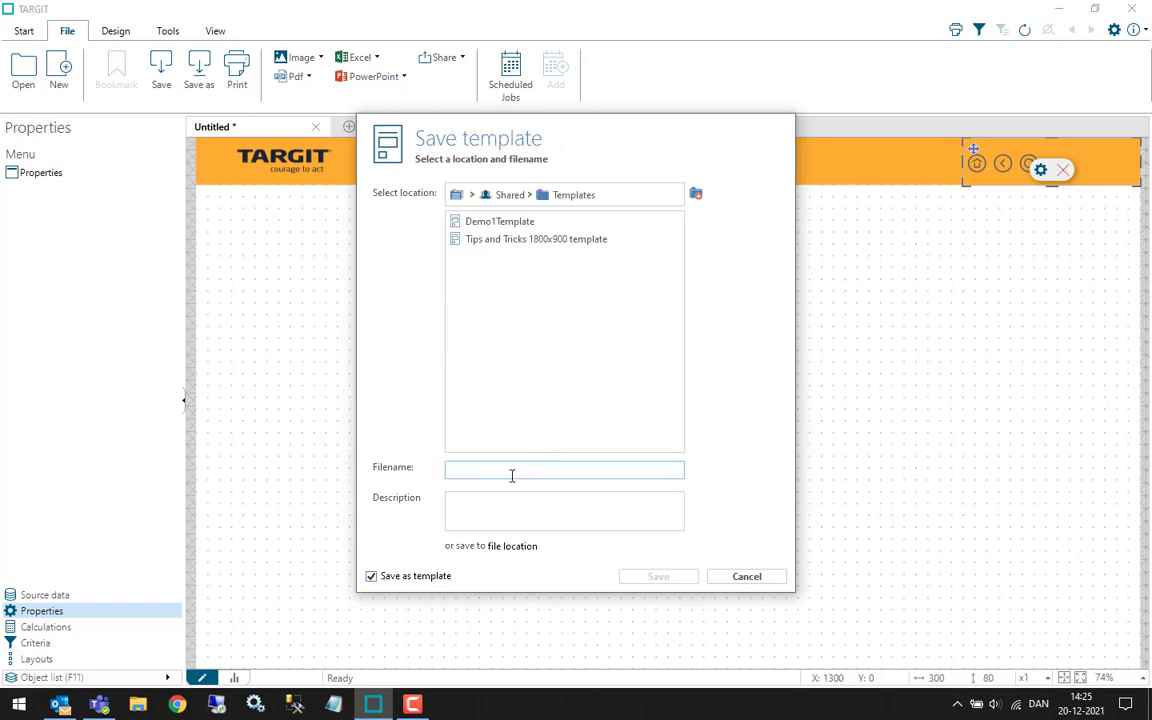
pyautogui.write('Document Template 01')
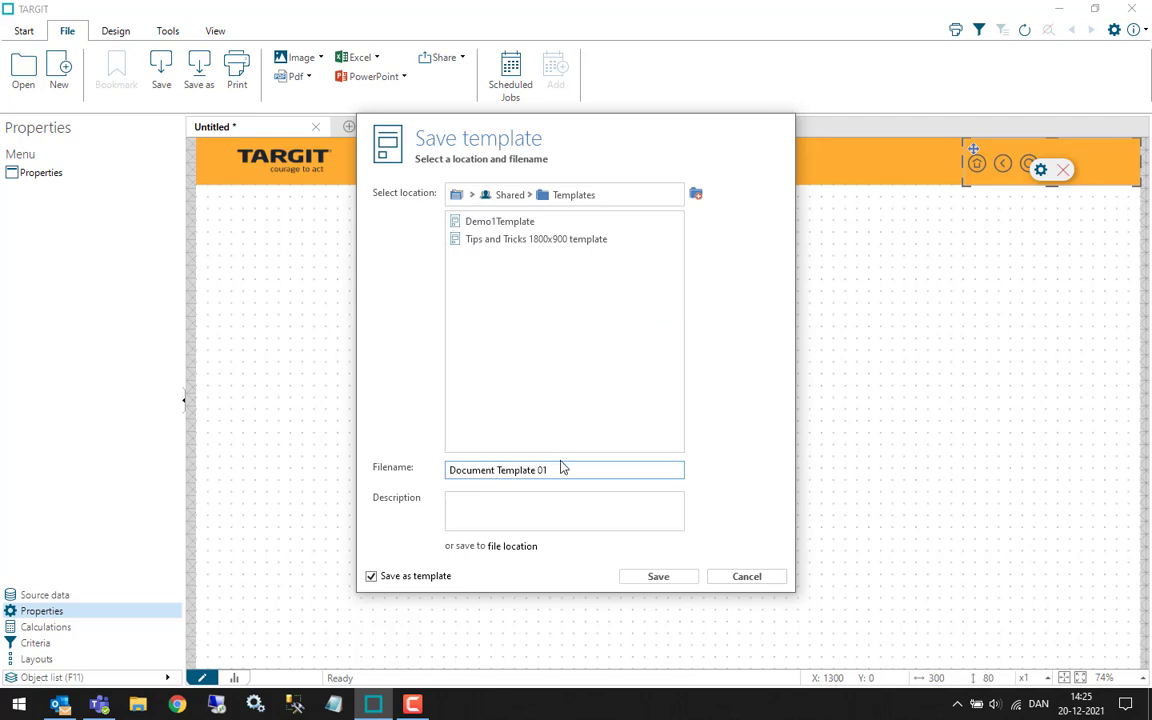
pyautogui.click(674, 576)
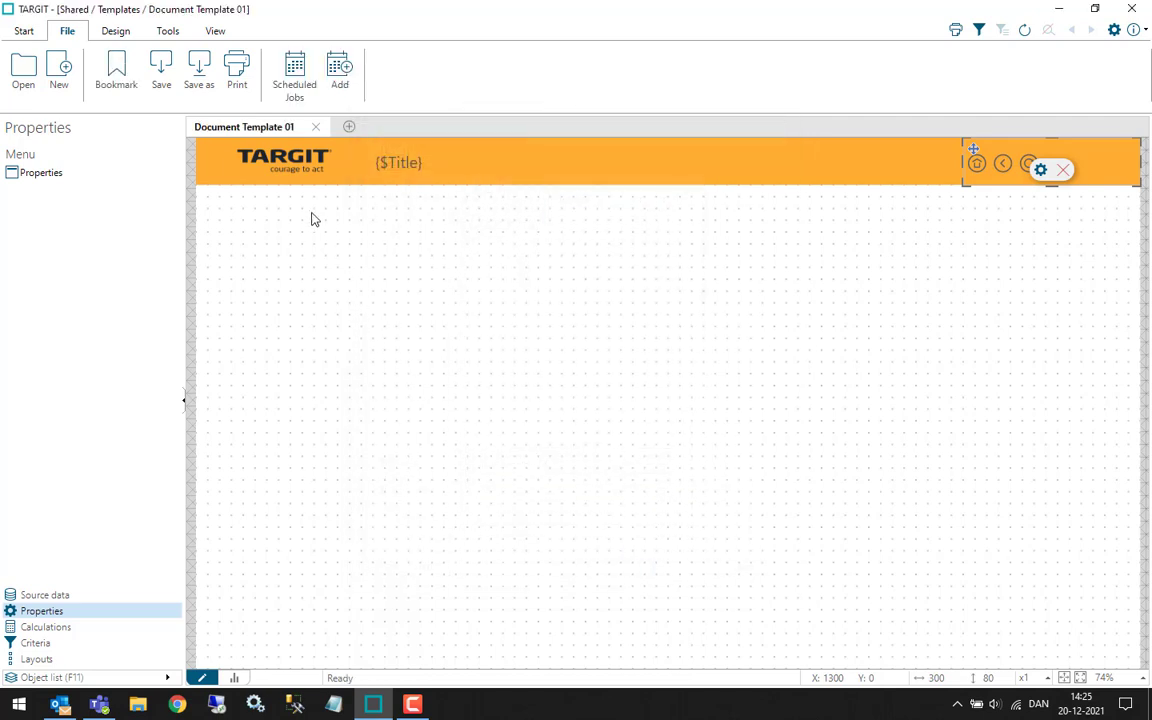
# - Close the saved template and create a new document based on Document Template 01
pyautogui.click(315, 127)
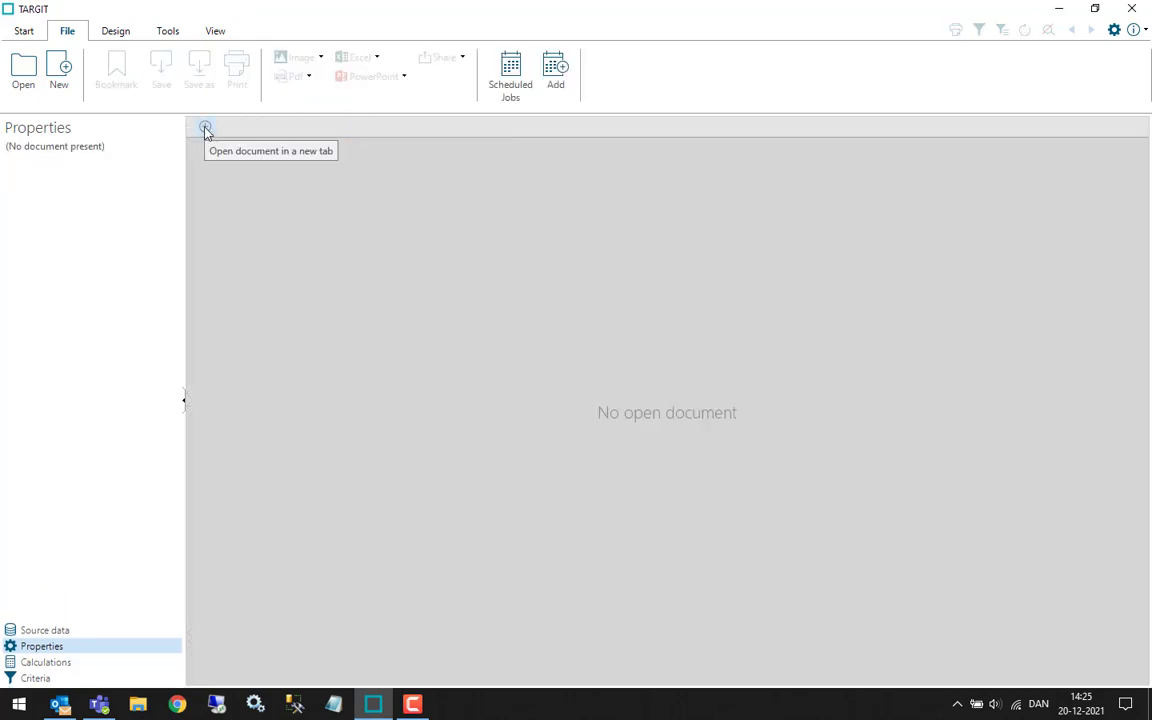
pyautogui.click(205, 129)
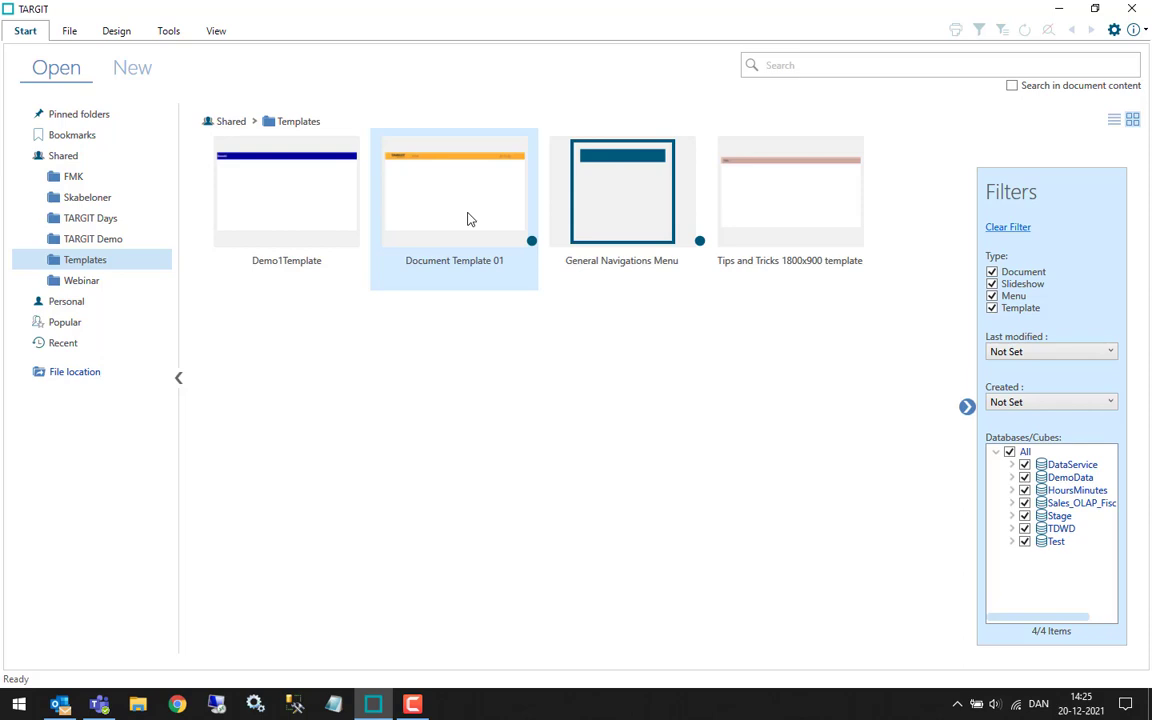
pyautogui.click(140, 70)
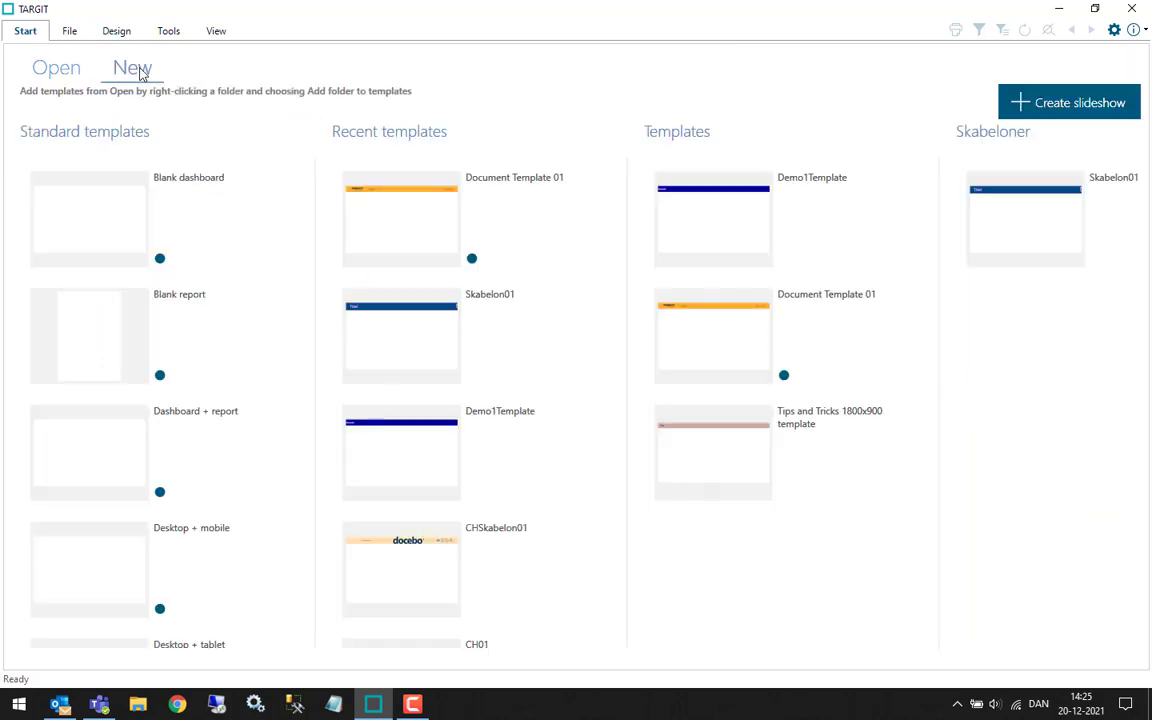
pyautogui.click(418, 228)
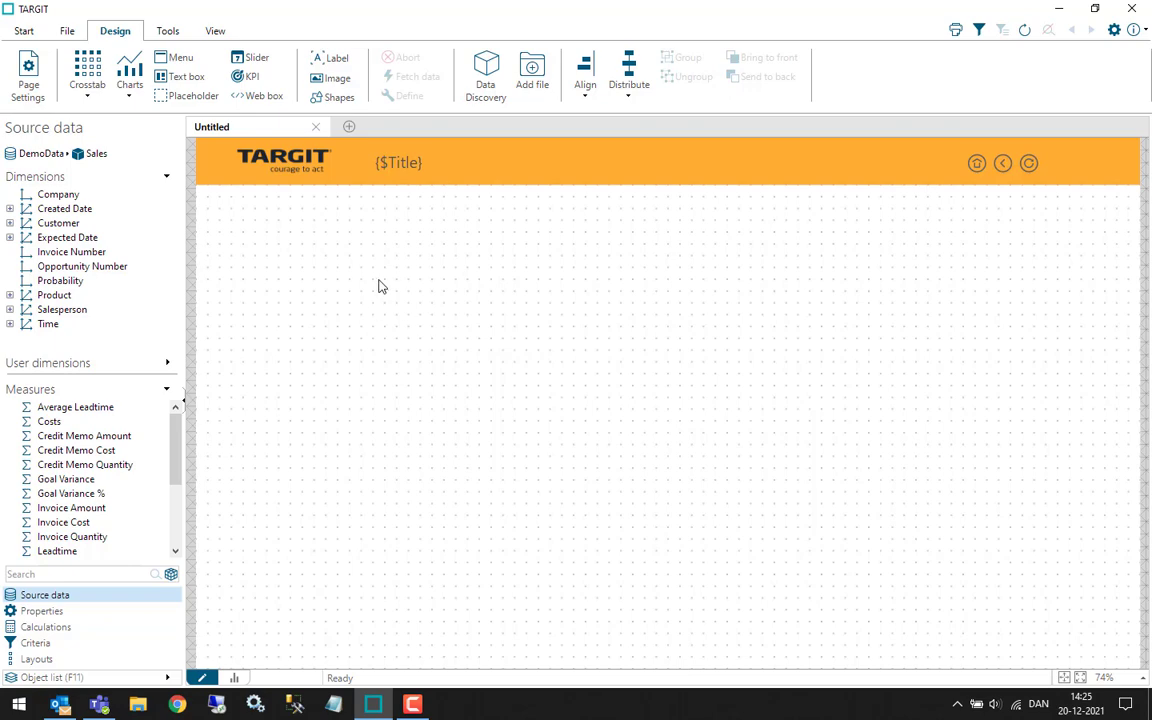
# - Save the new document as Test 01 in the Shared folder and refresh it
pyautogui.click(67, 33)
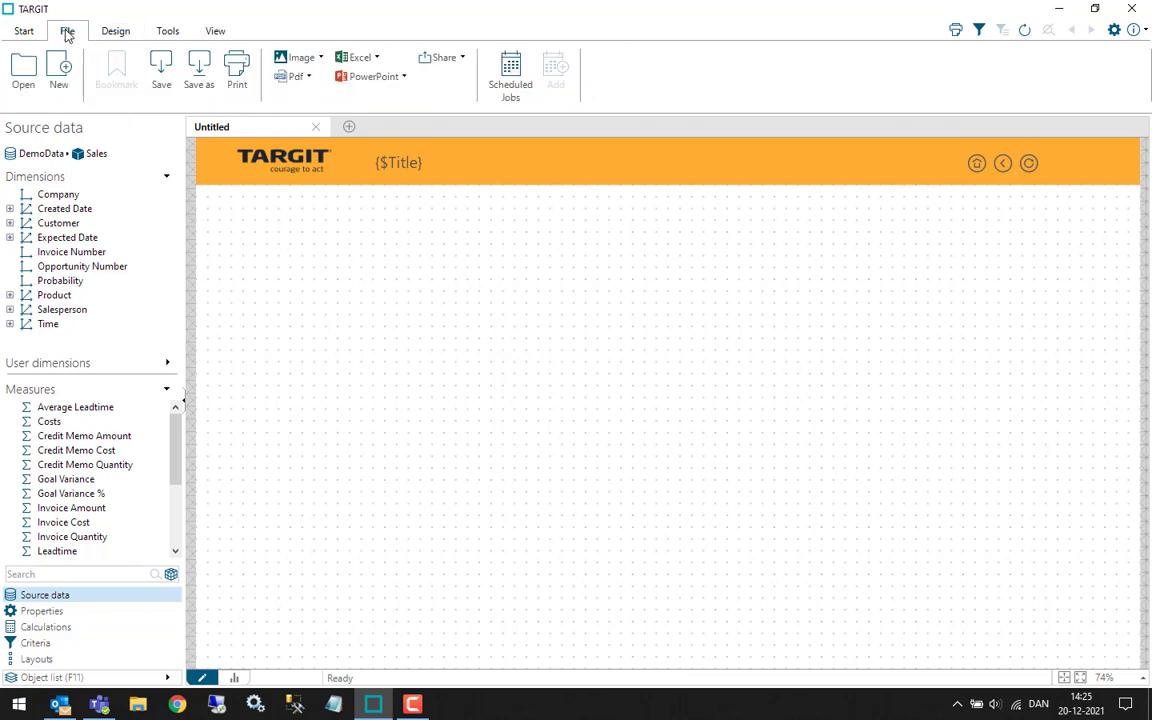
pyautogui.click(201, 63)
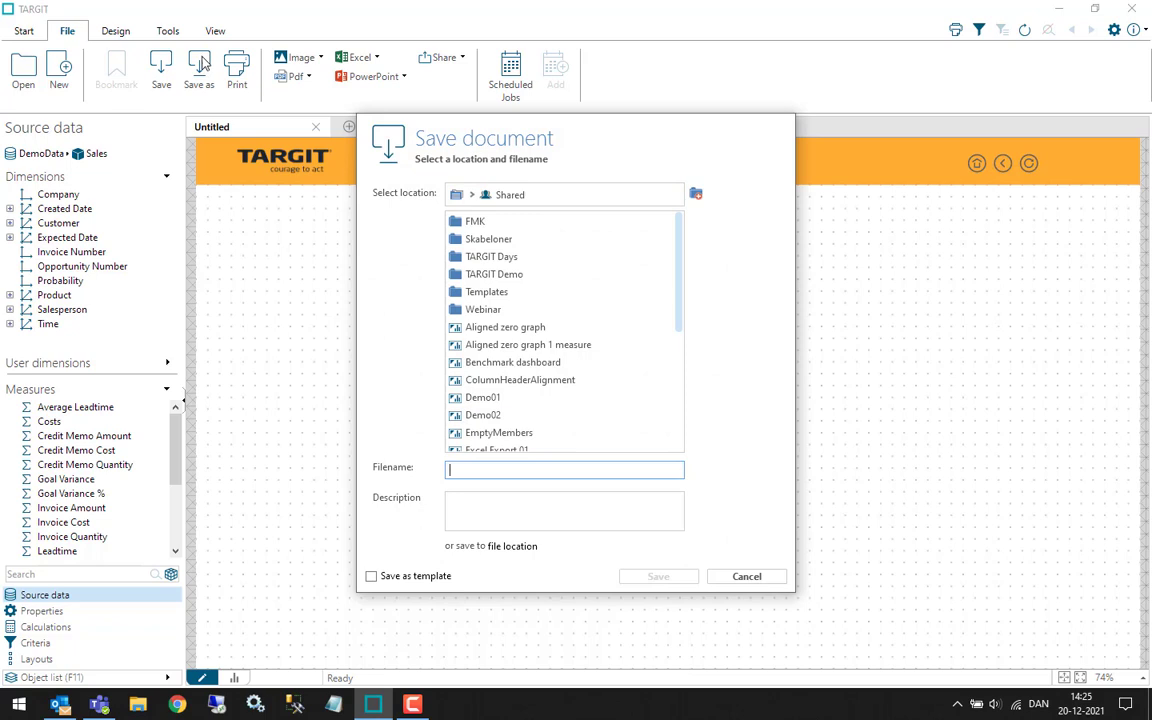
pyautogui.write('Test 01')
pyautogui.click(659, 577)
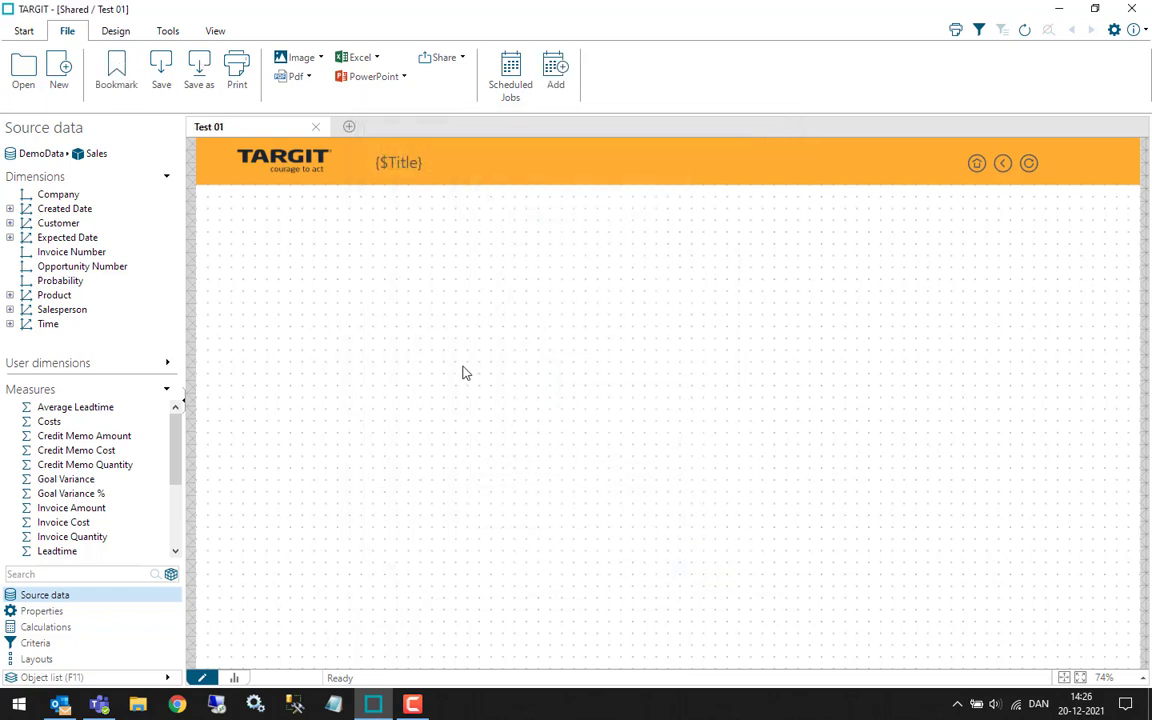
pyautogui.click(1024, 30)
# - Create a second document from Document Template 01 in a new tab alongside Test 01
pyautogui.click(348, 127)
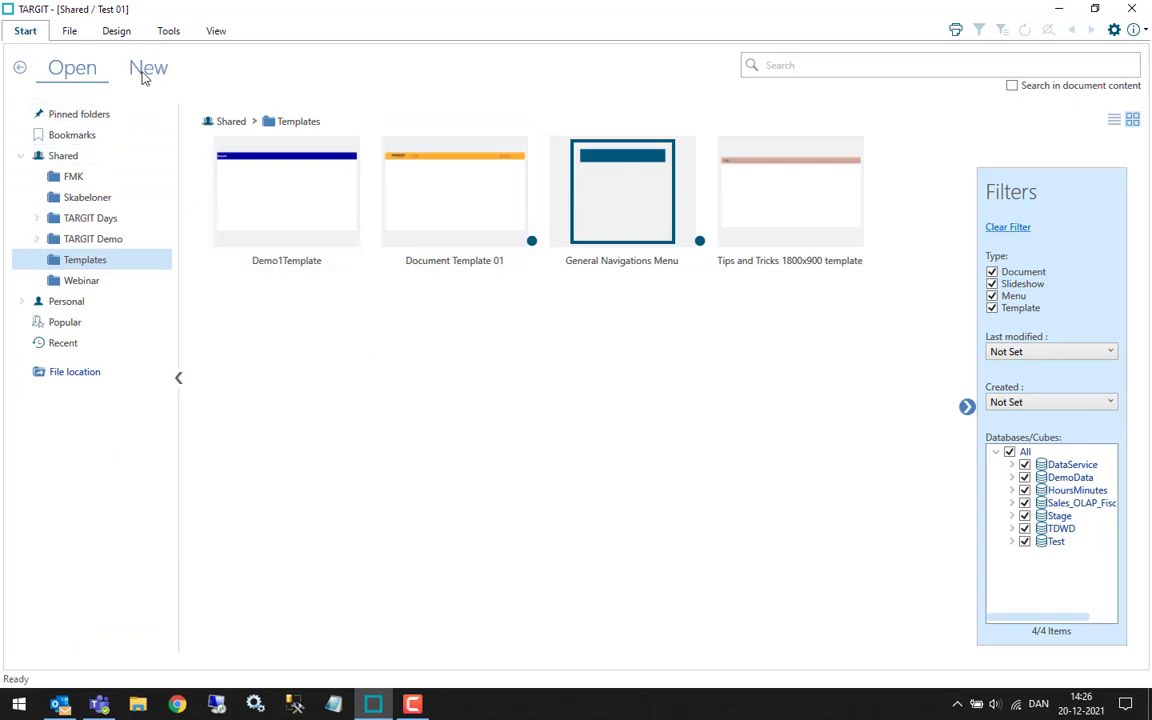
pyautogui.click(145, 72)
pyautogui.click(383, 203)
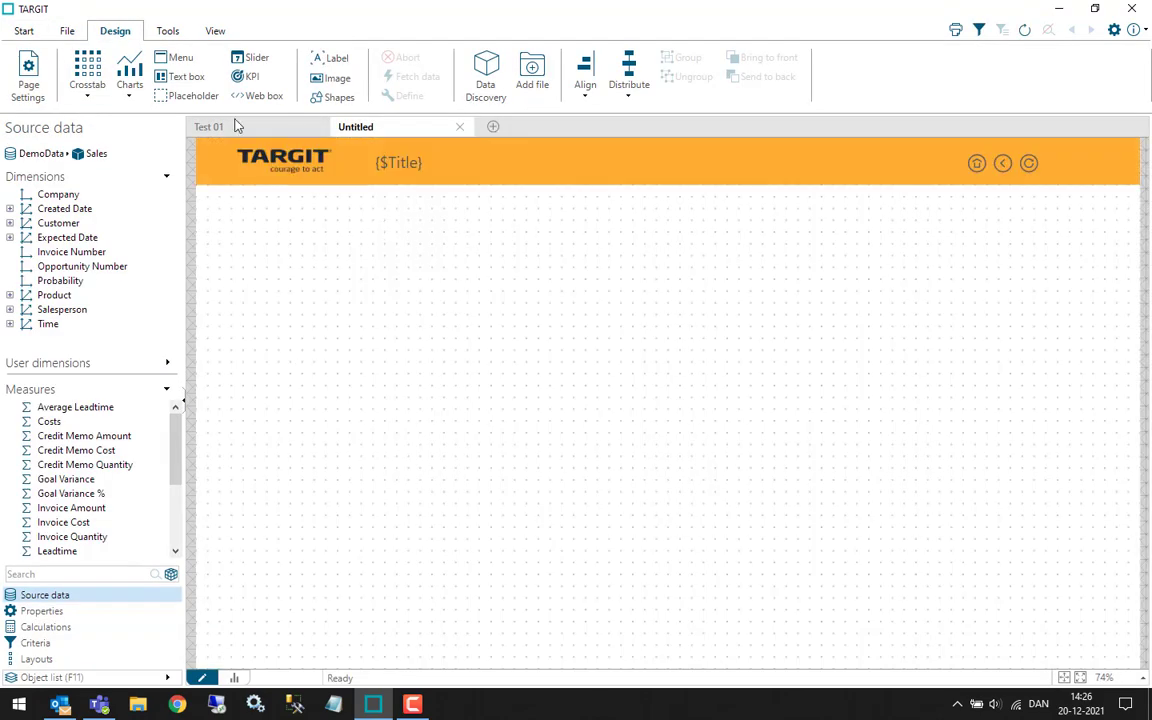
# - Save the untitled second document as Test 02 in the Shared folder and refresh it
pyautogui.click(67, 31)
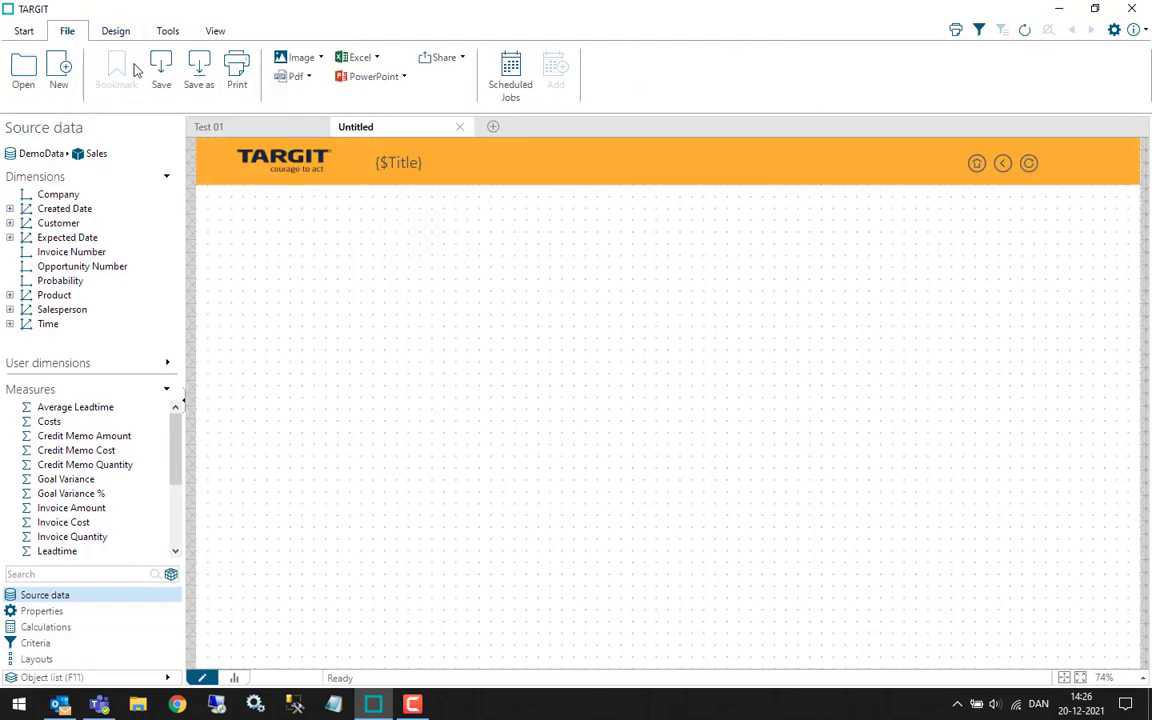
pyautogui.click(199, 70)
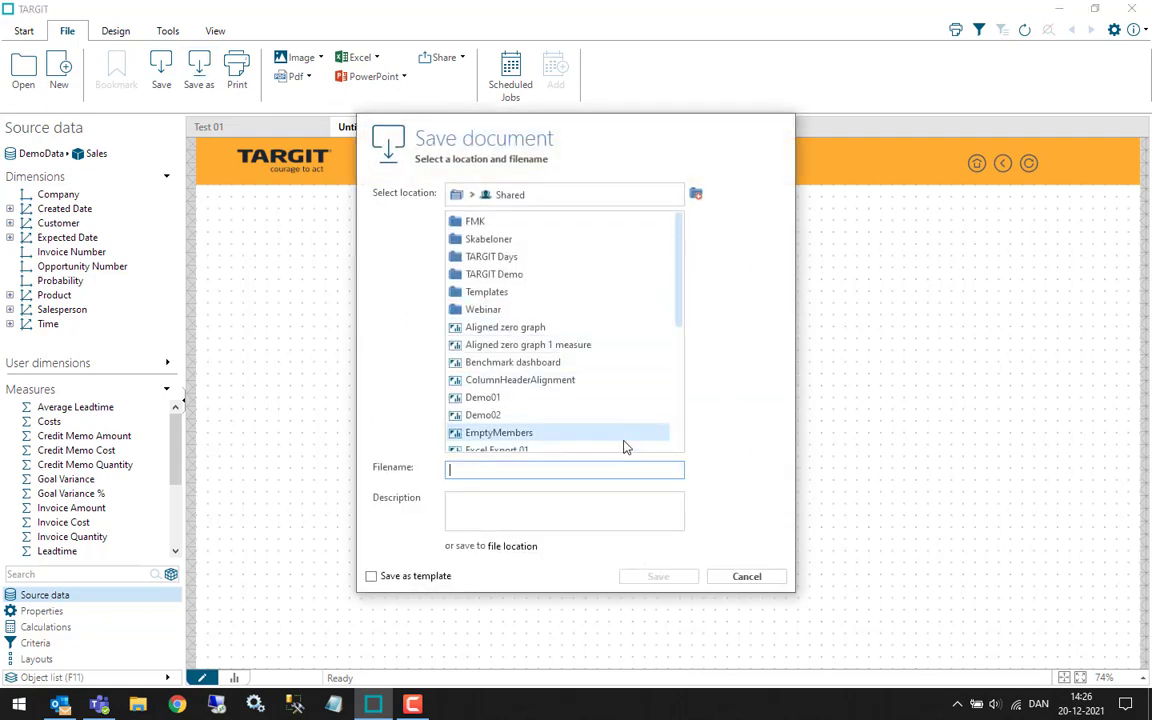
pyautogui.write('Test 02')
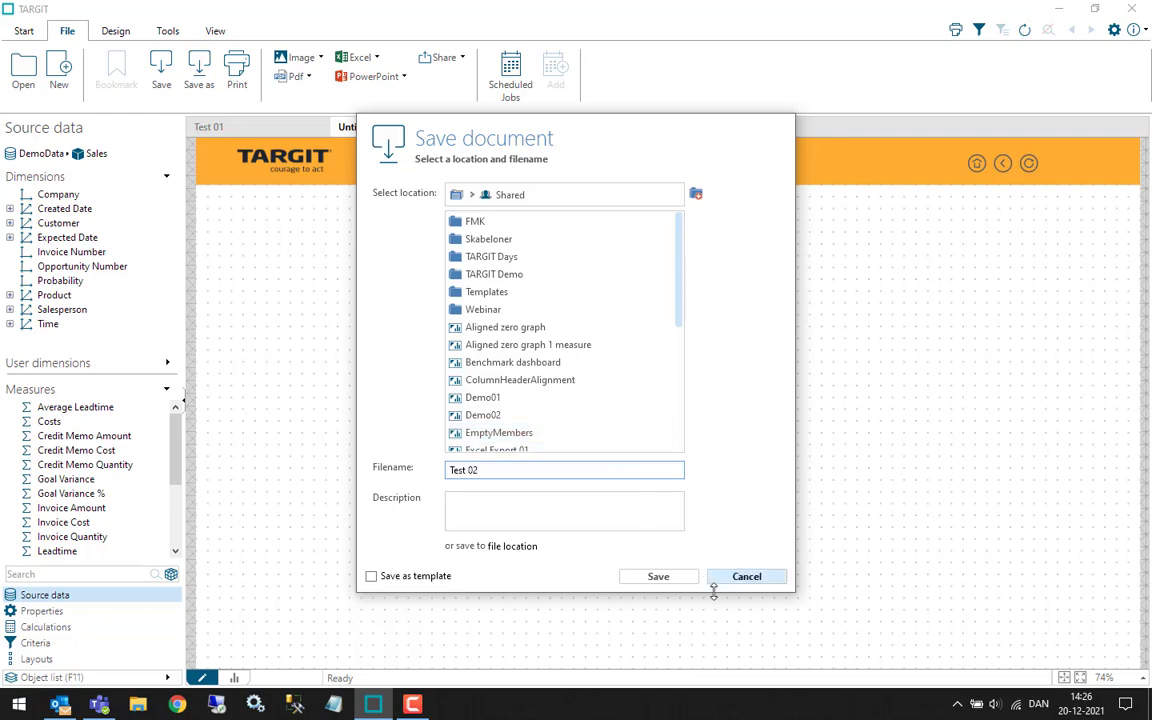
pyautogui.click(658, 576)
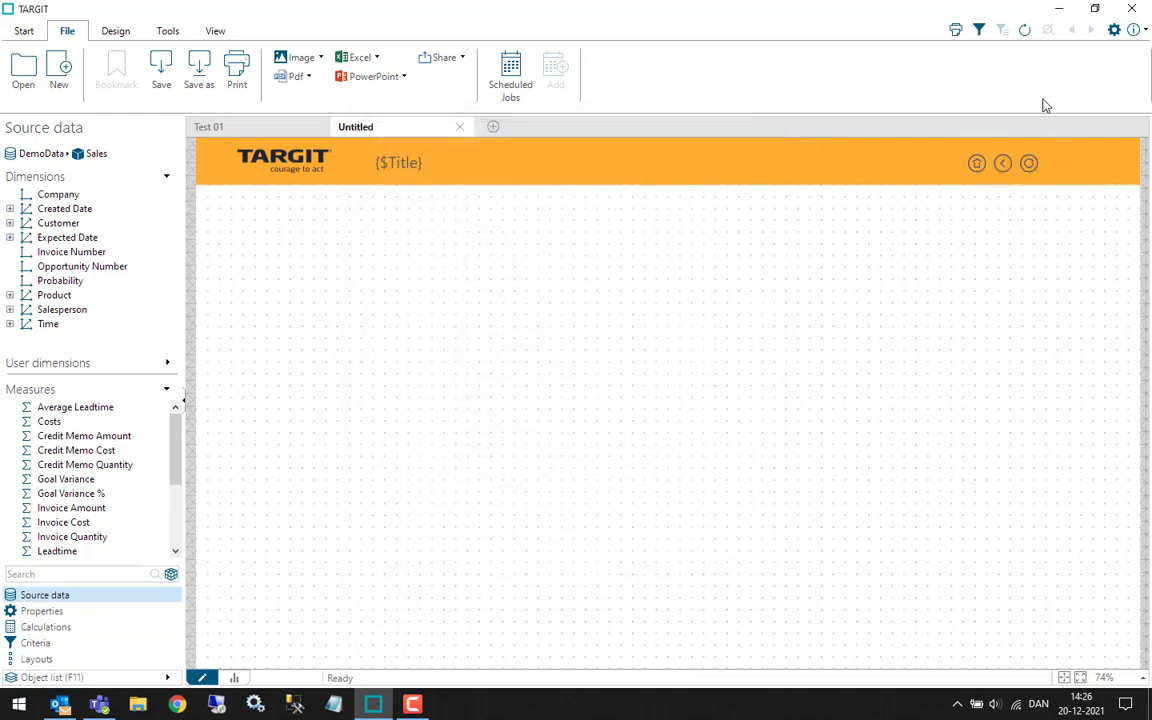
pyautogui.click(1024, 31)
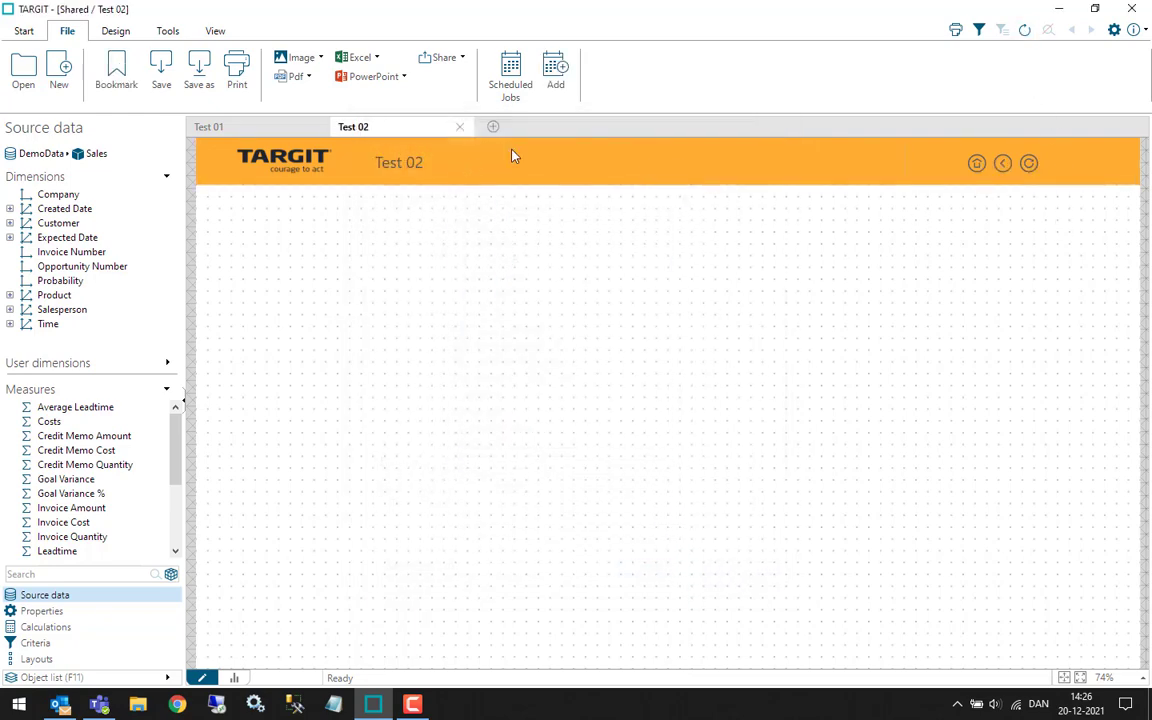
# - Create a third document from Document Template 01 in a new tab and save it as Test 03 in the Shared folder
pyautogui.click(492, 126)
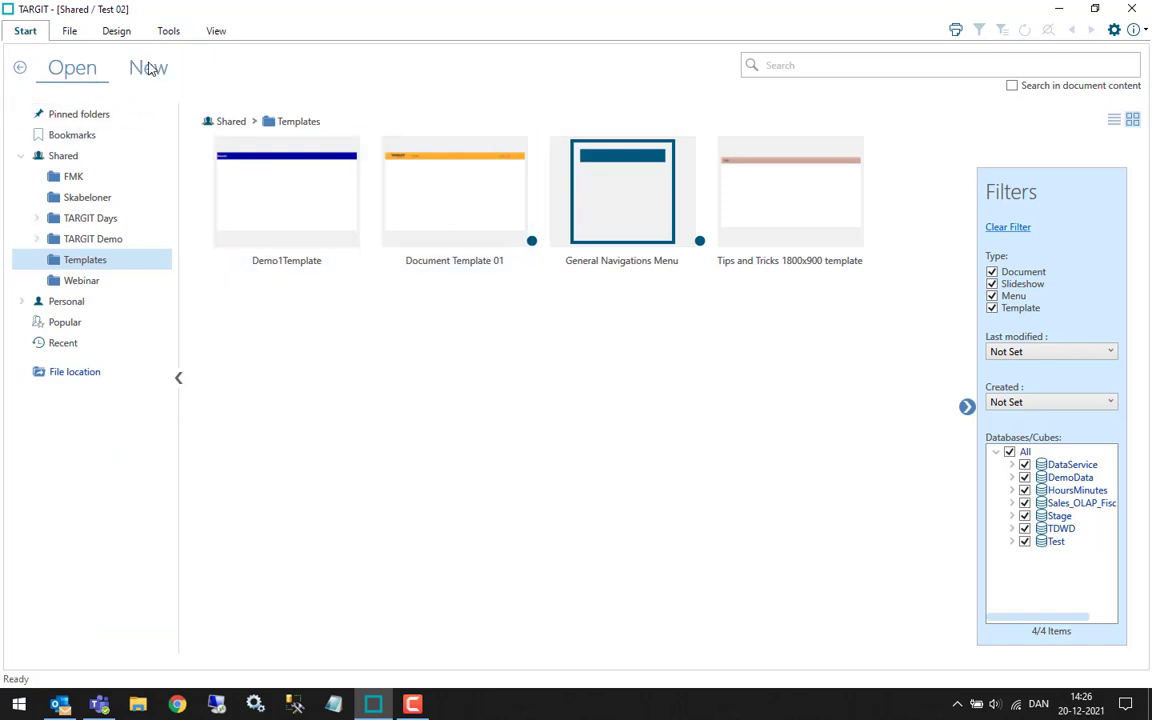
pyautogui.click(146, 68)
pyautogui.click(394, 216)
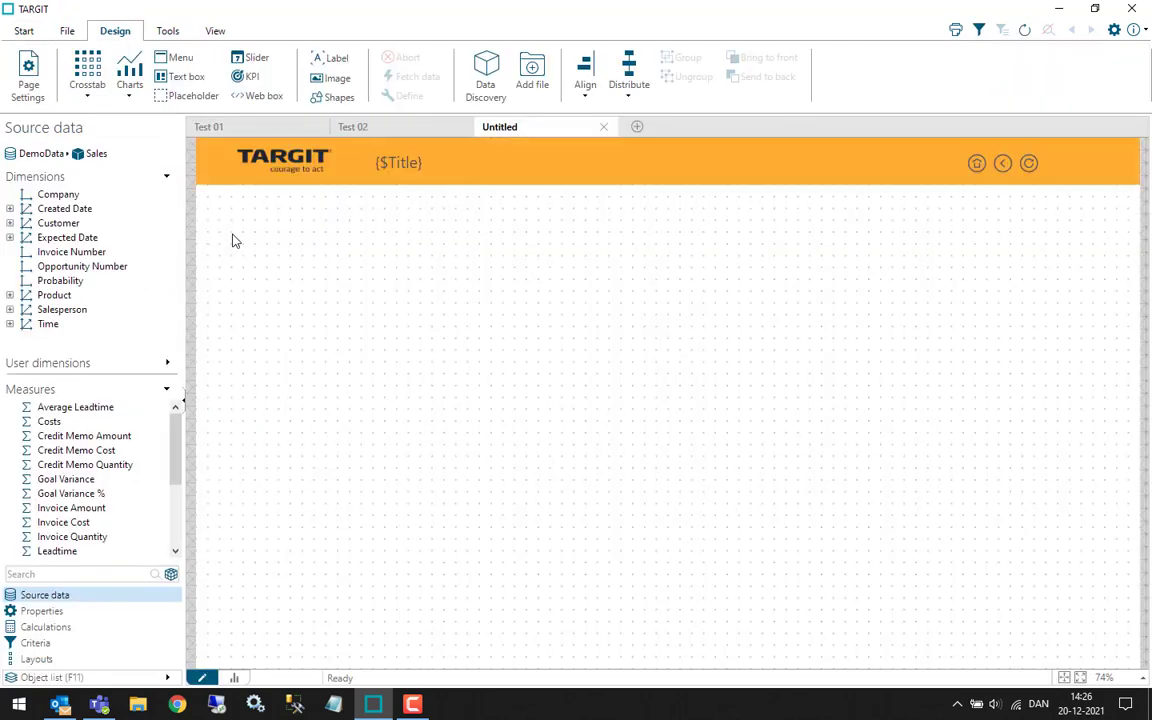
pyautogui.click(67, 31)
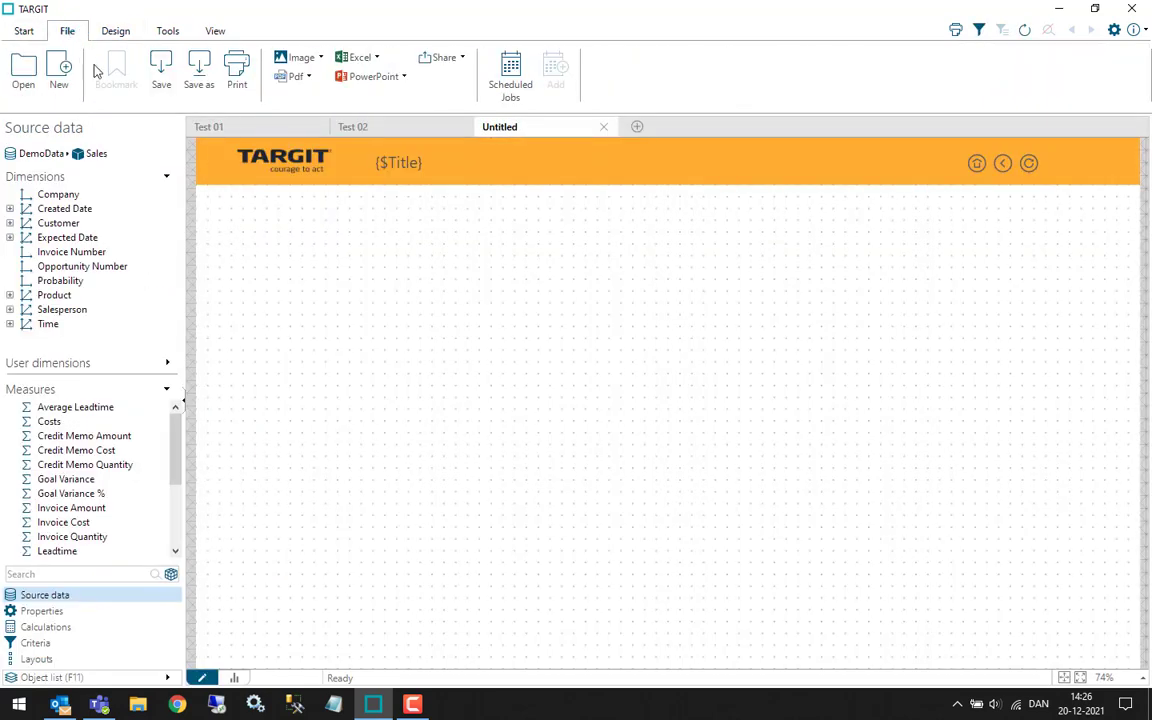
pyautogui.click(198, 70)
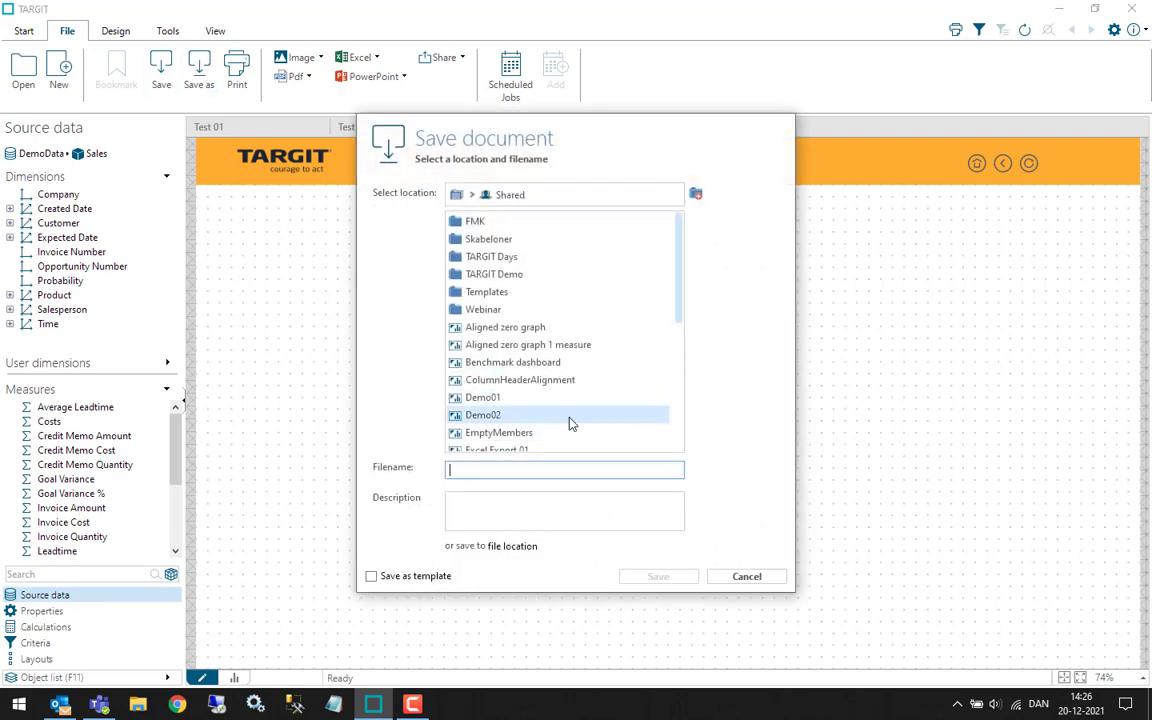
pyautogui.write('Test 03')
pyautogui.click(658, 577)
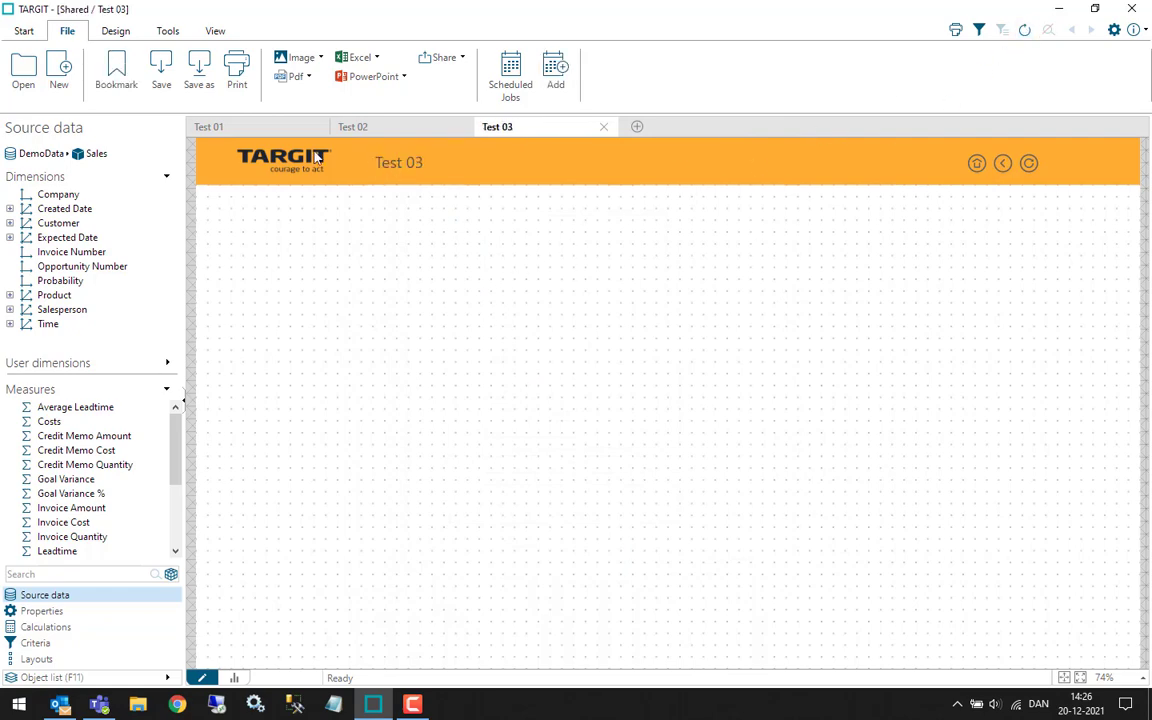
# - Compare the headers of Test 01, Test 02 and Test 03, and close all three documents
pyautogui.click(215, 127)
pyautogui.click(393, 128)
pyautogui.click(507, 127)
pyautogui.click(370, 130)
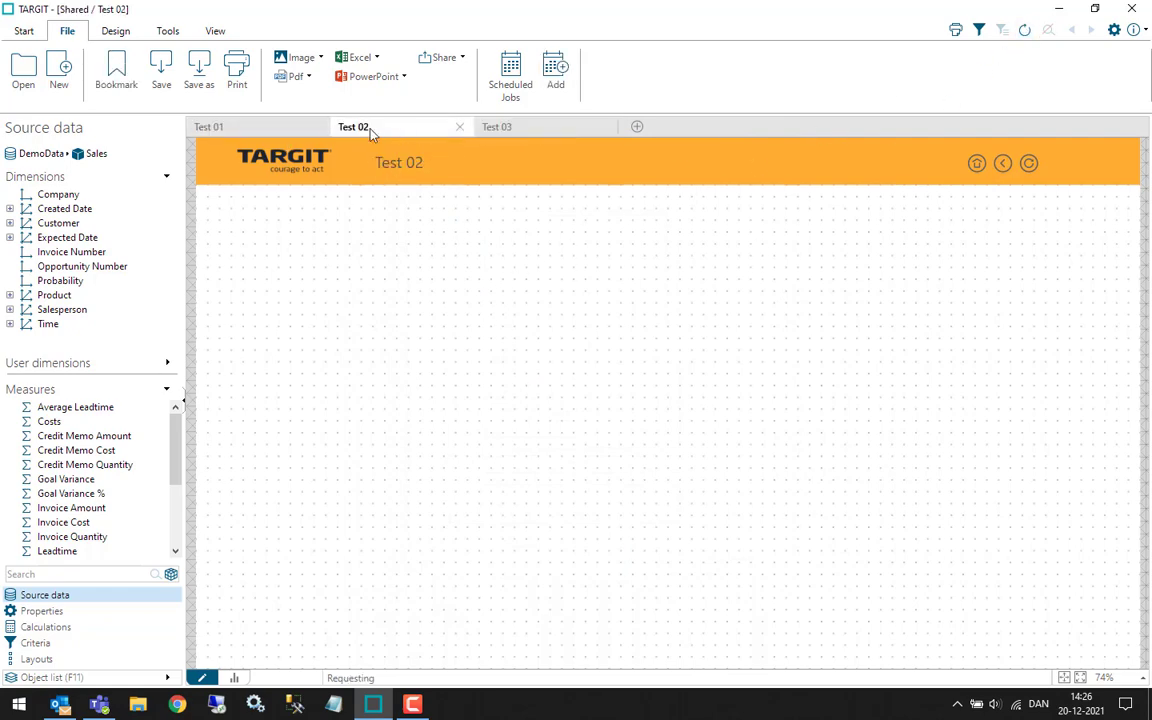
pyautogui.click(268, 128)
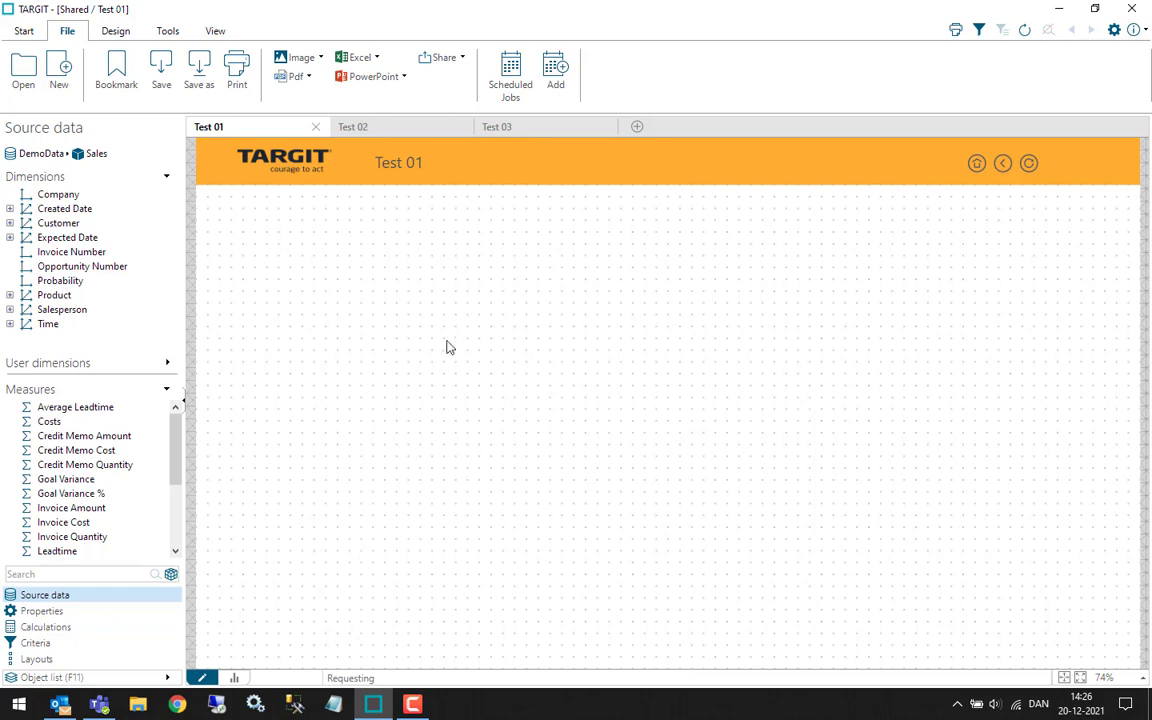
pyautogui.click(600, 127)
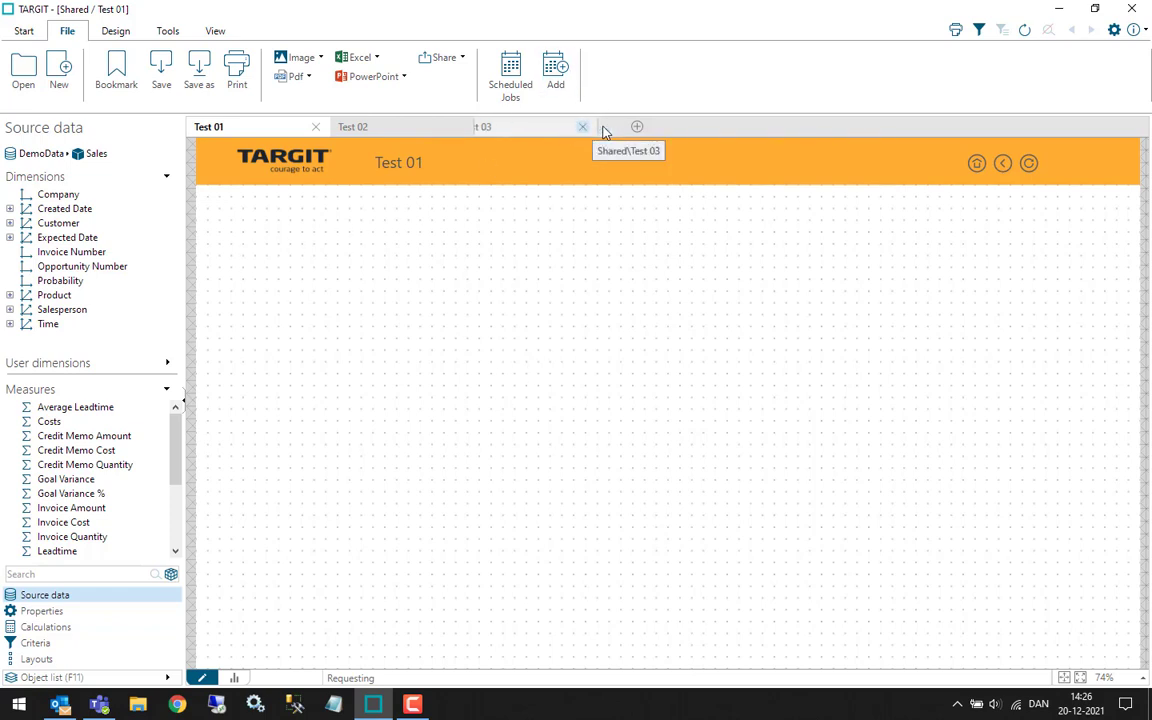
pyautogui.click(459, 127)
pyautogui.click(315, 127)
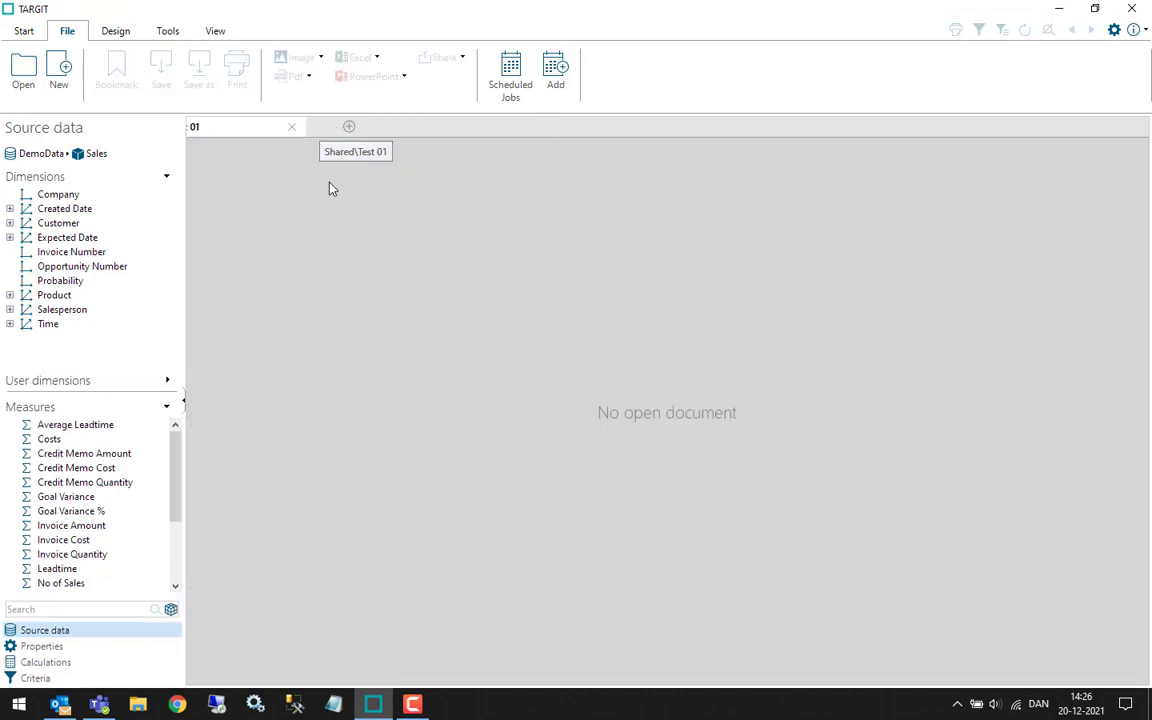
# - Reopen Test 01 from the recent documents and switch it to design mode
pyautogui.click(23, 70)
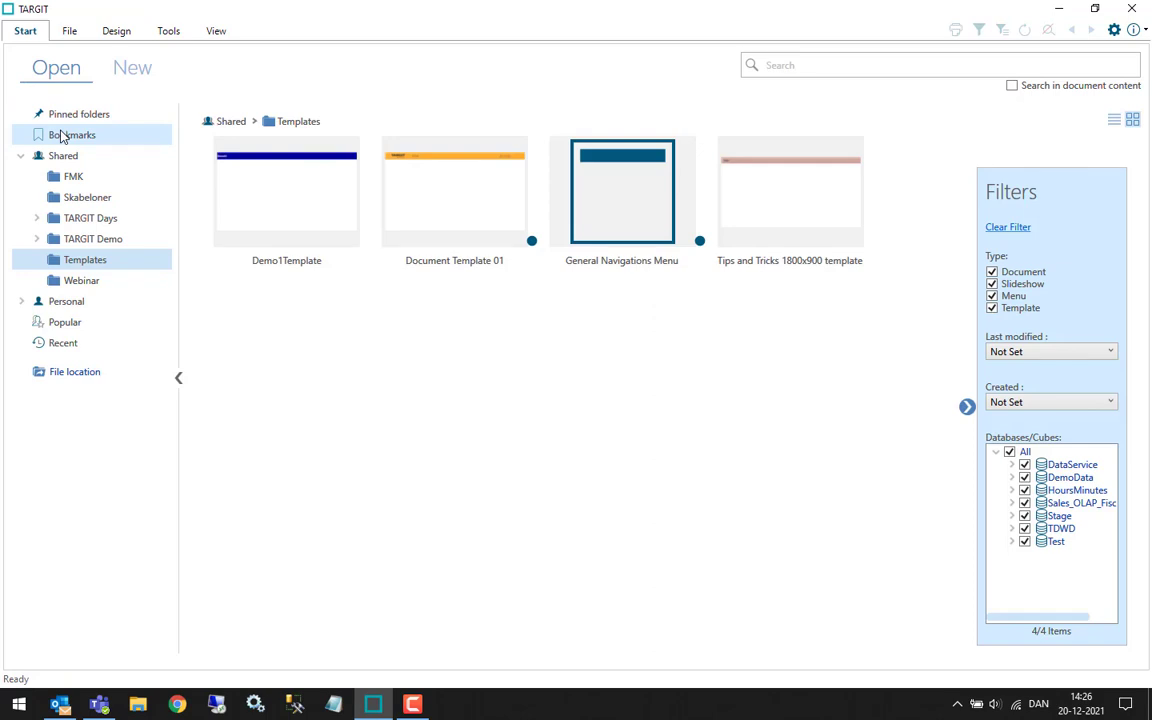
pyautogui.click(63, 116)
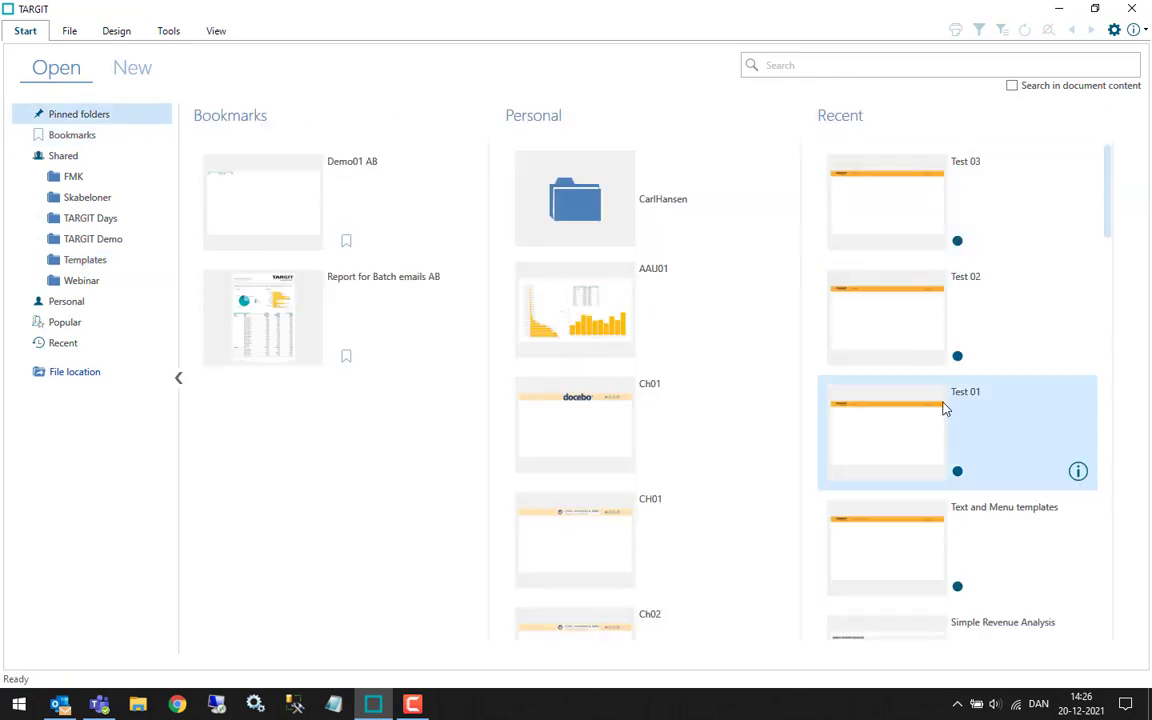
pyautogui.click(897, 442)
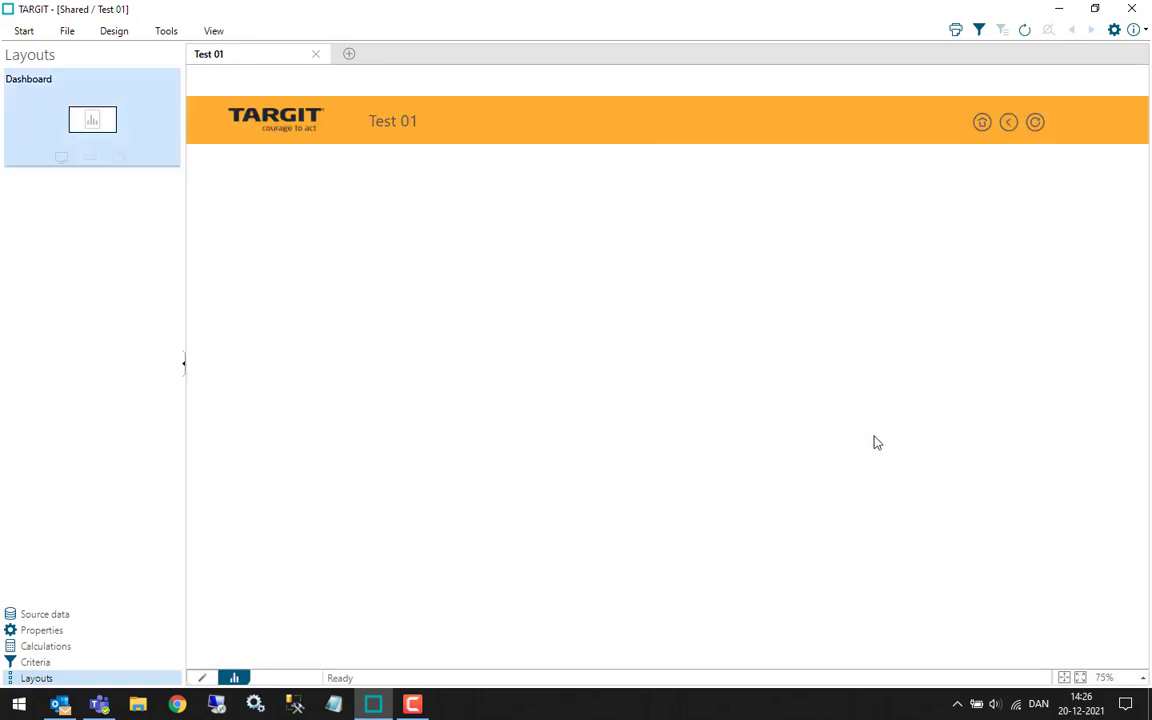
pyautogui.press('F12')
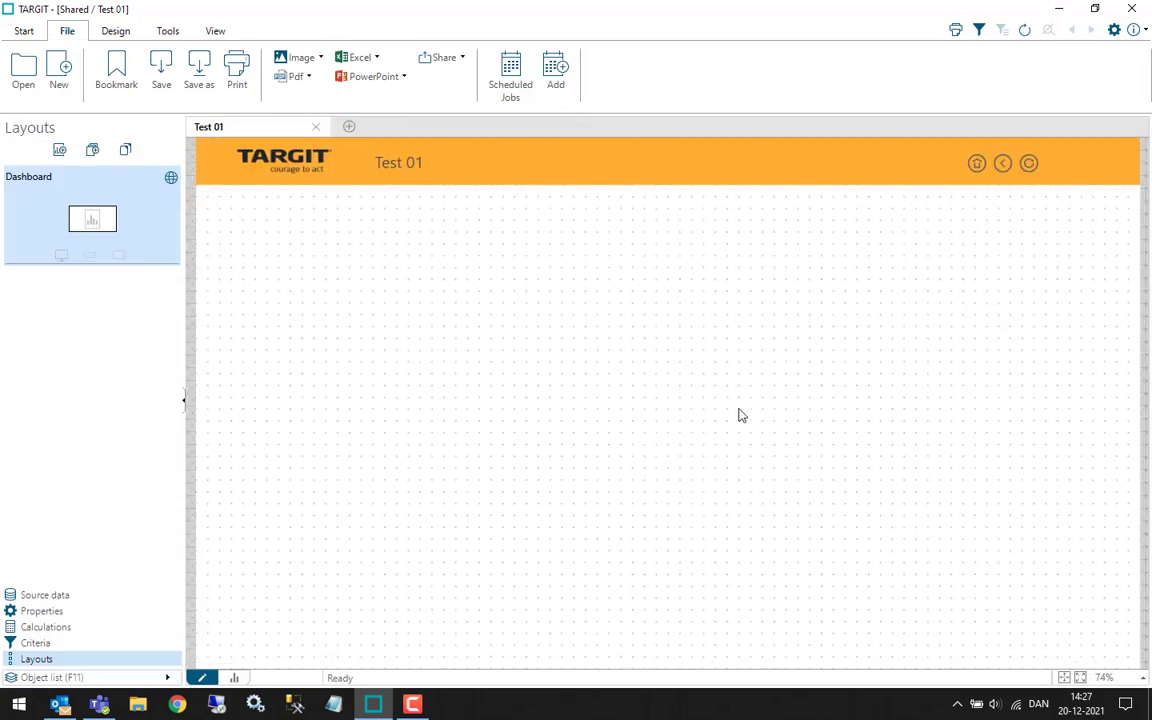
# - Open the logo text box's properties in the header and start editing its Header Logo template
pyautogui.click(273, 173)
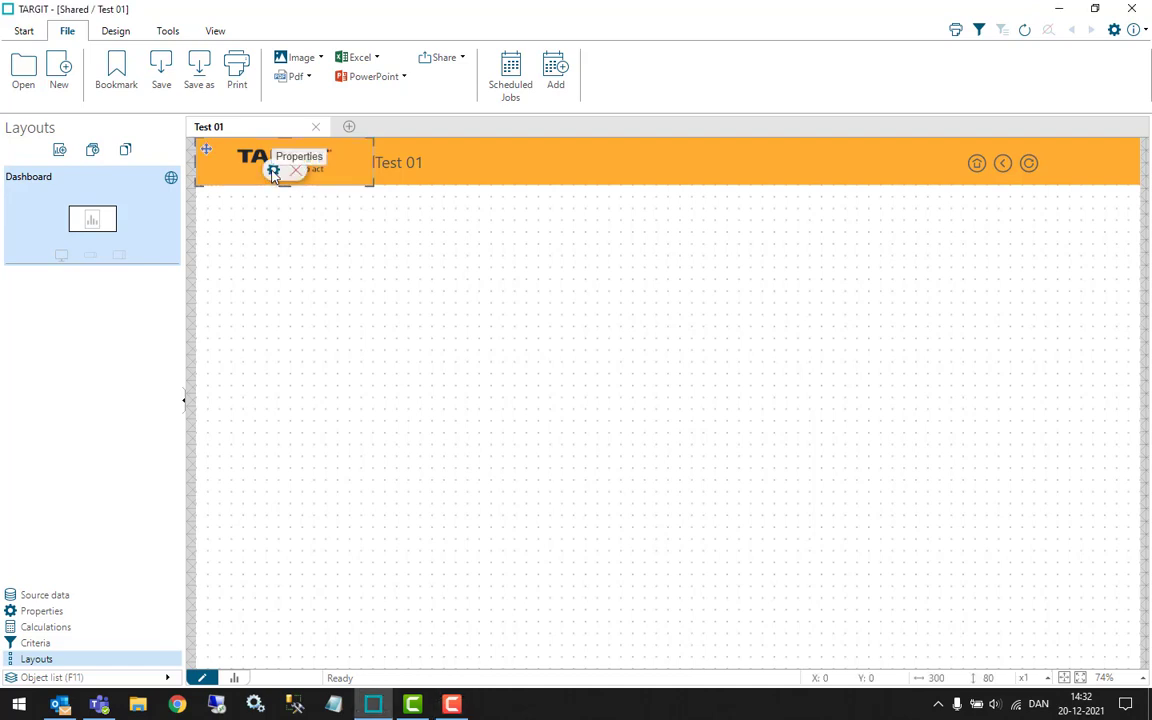
pyautogui.click(273, 171)
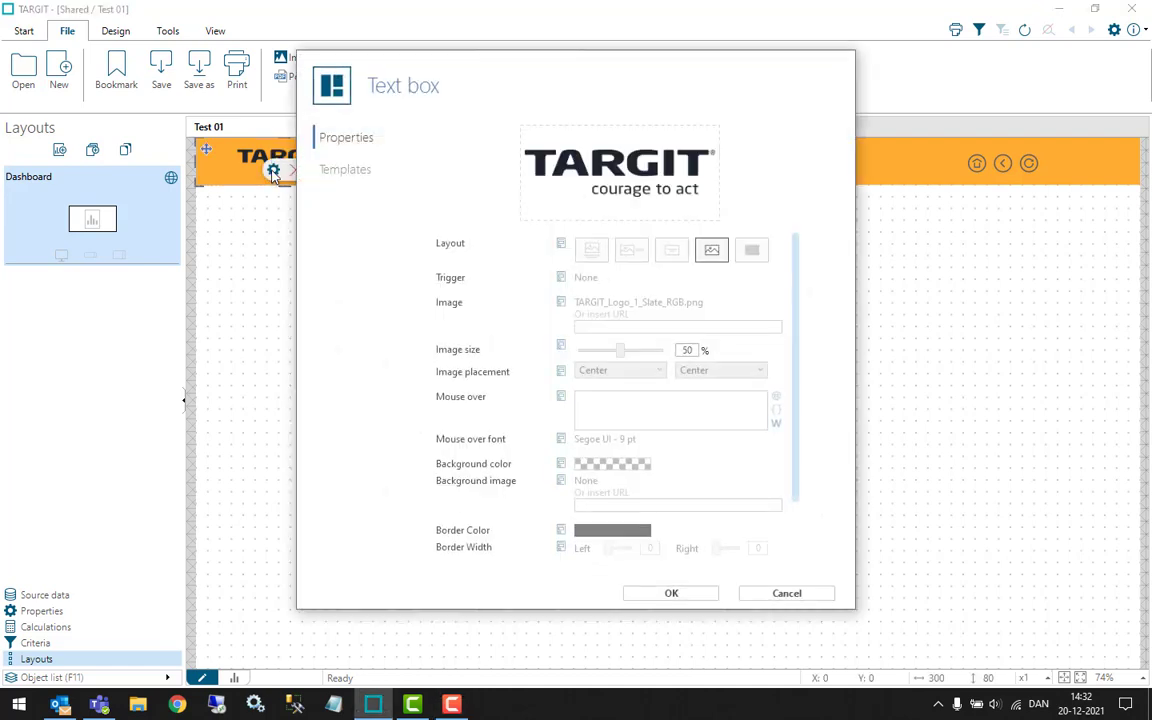
pyautogui.moveTo(792, 347); pyautogui.dragTo(800, 411)
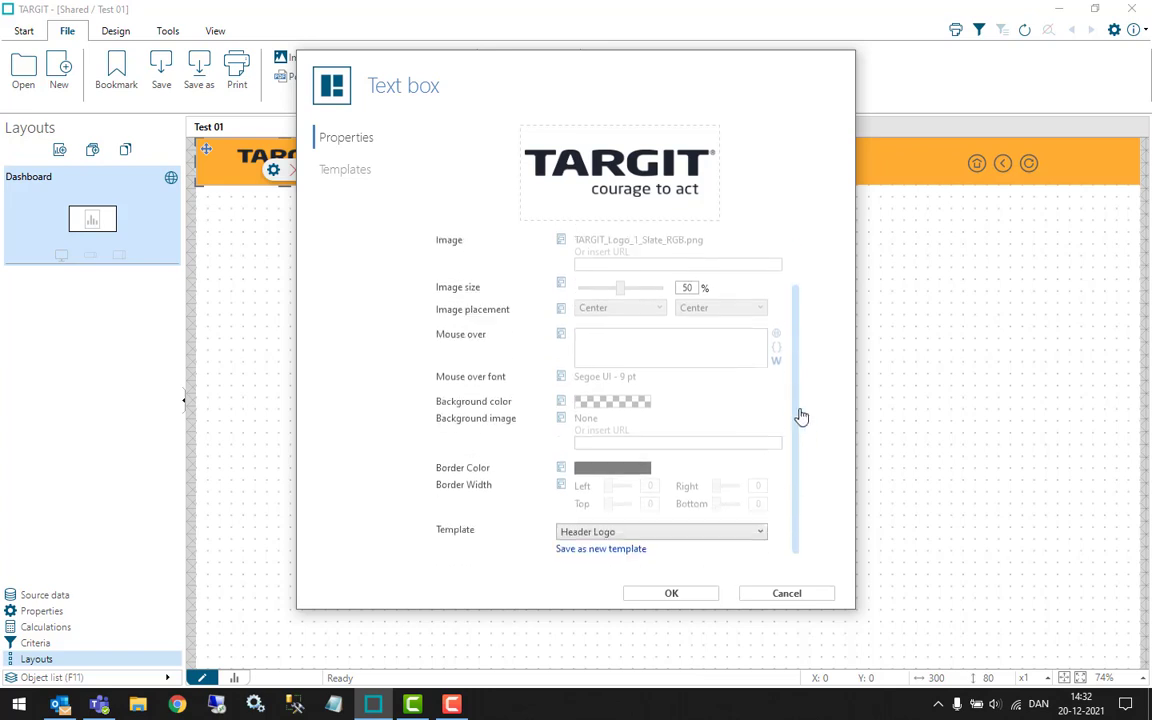
pyautogui.click(347, 172)
pyautogui.click(437, 178)
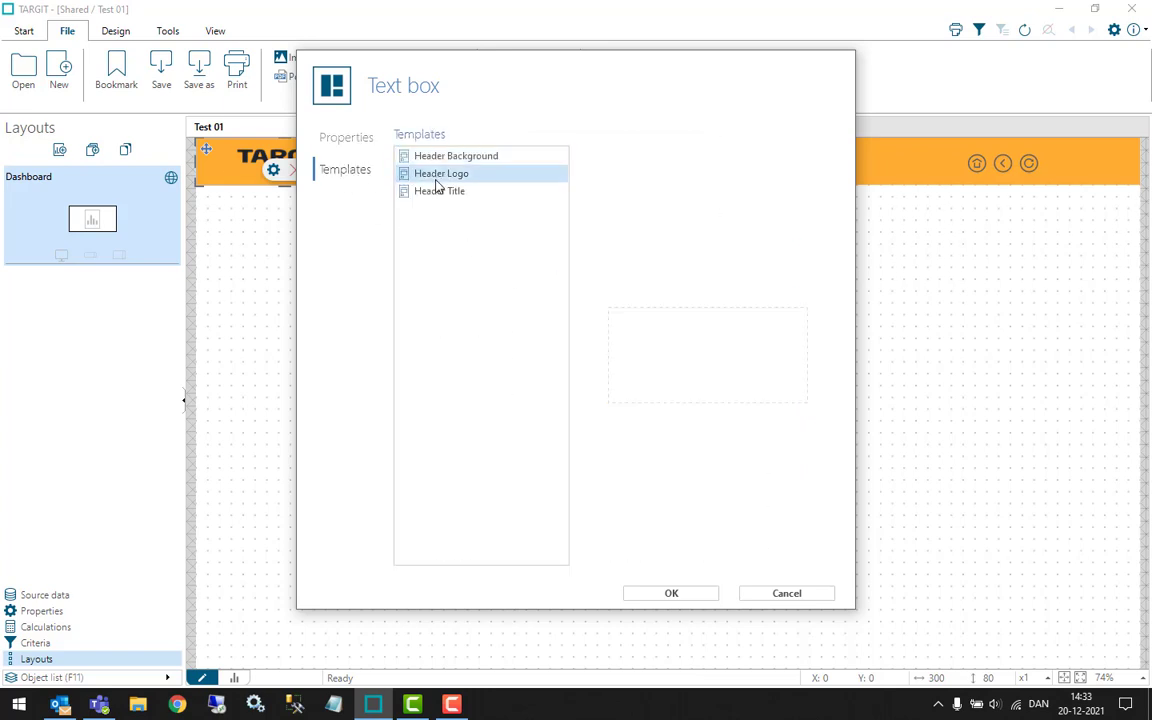
pyautogui.rightClick(440, 178)
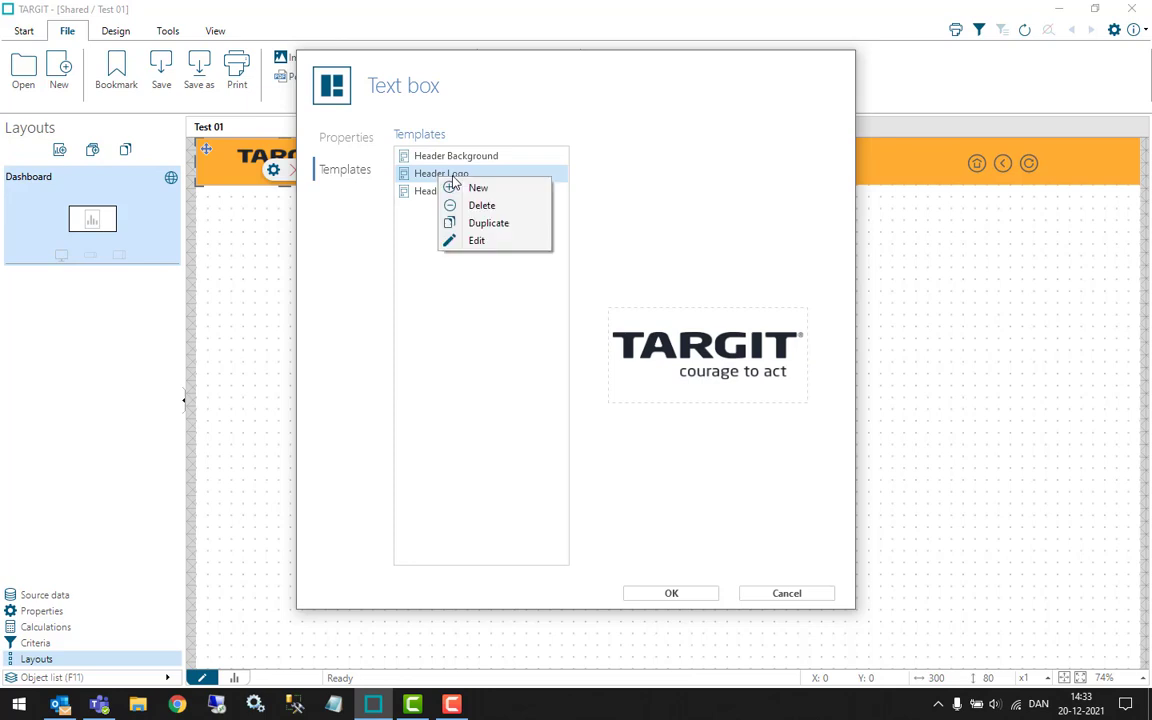
pyautogui.click(501, 240)
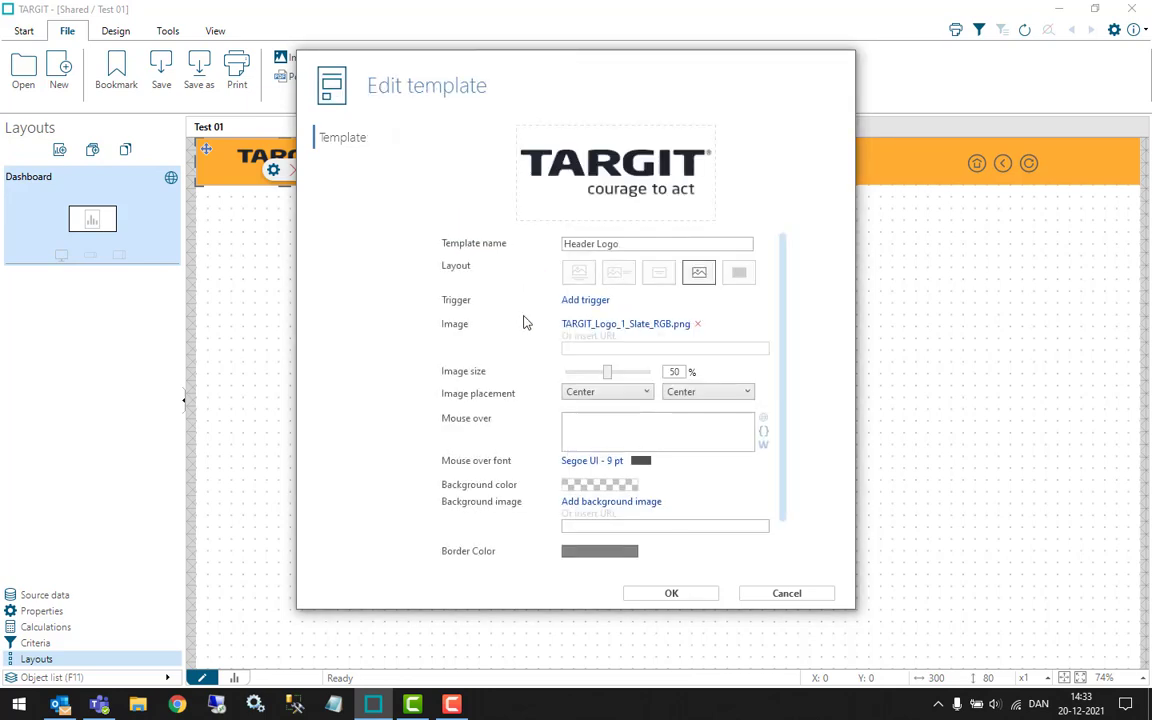
# - Replace the Header Logo template's image with TARGIT square and text.svg and save the template for all items based on it
pyautogui.click(634, 327)
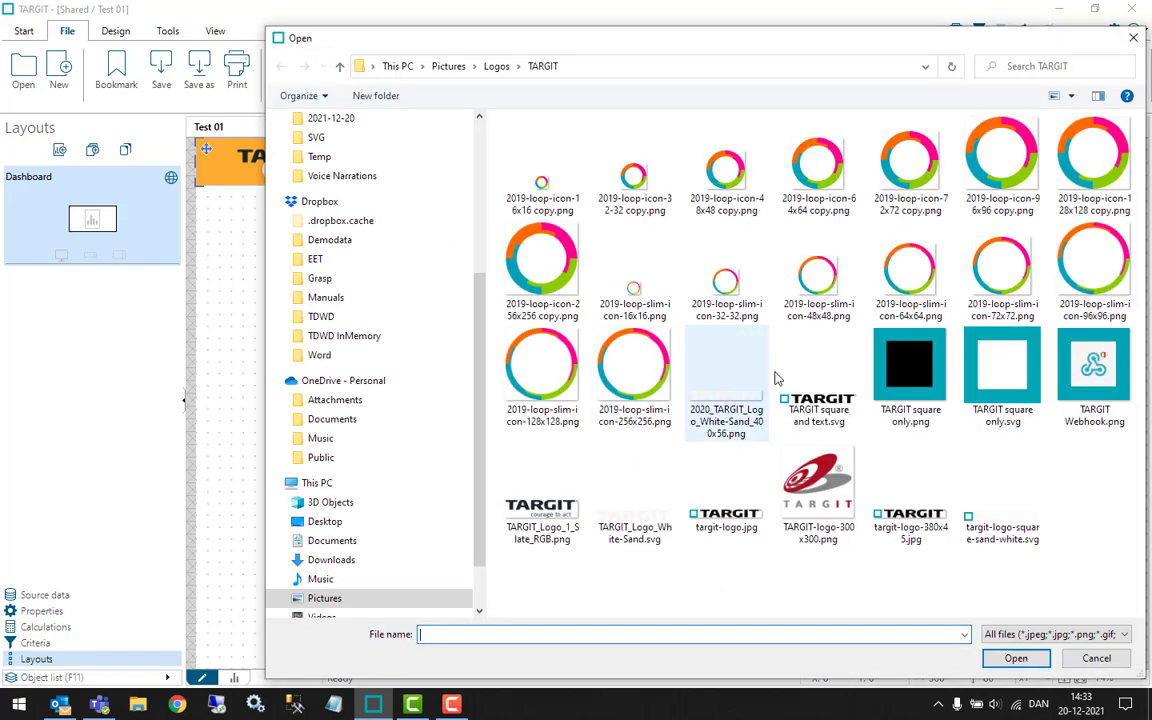
pyautogui.click(818, 395)
pyautogui.click(1015, 658)
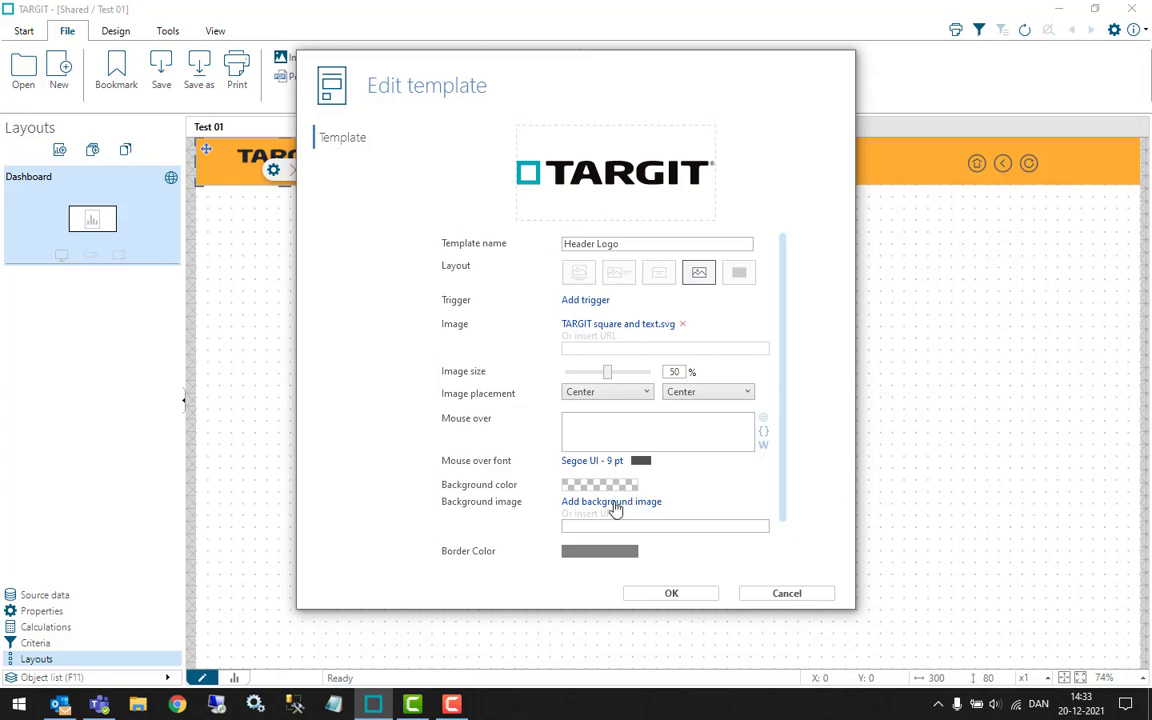
pyautogui.click(672, 592)
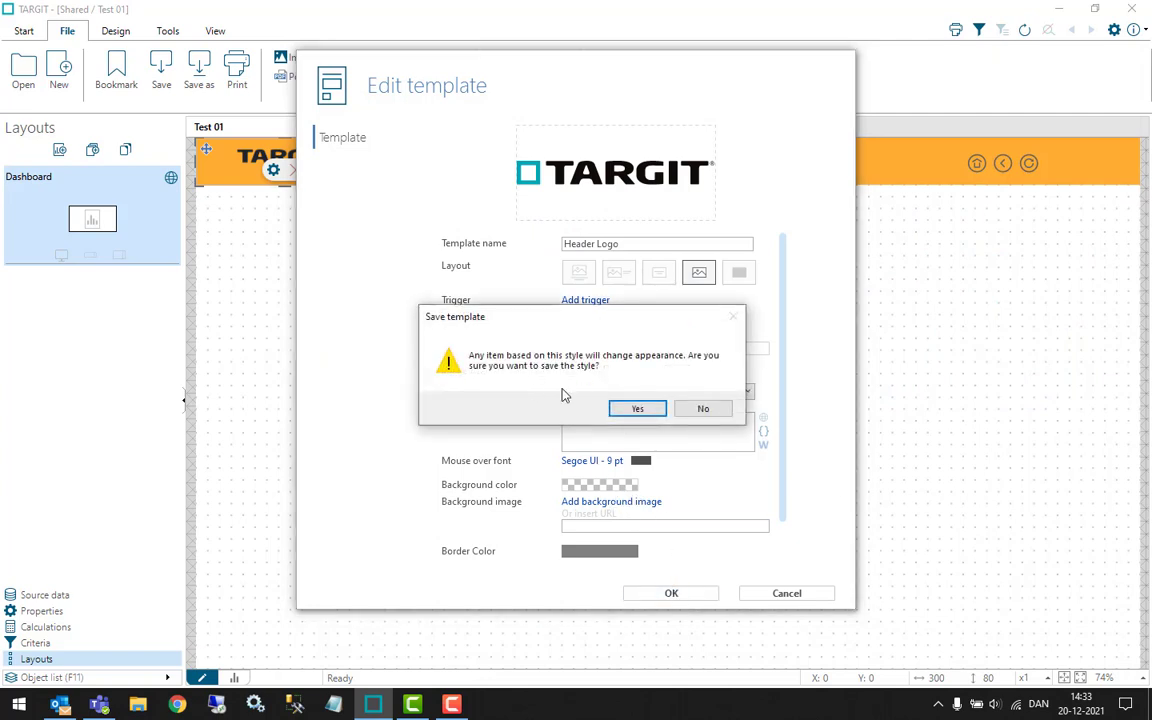
pyautogui.click(641, 408)
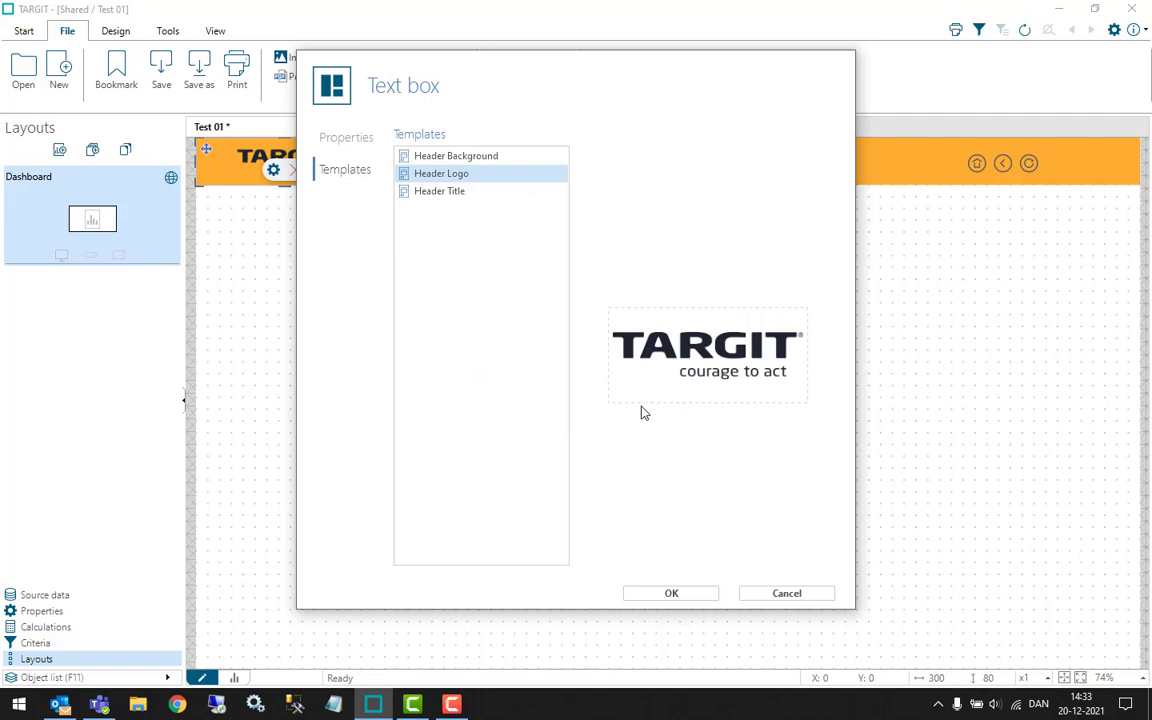
pyautogui.click(678, 597)
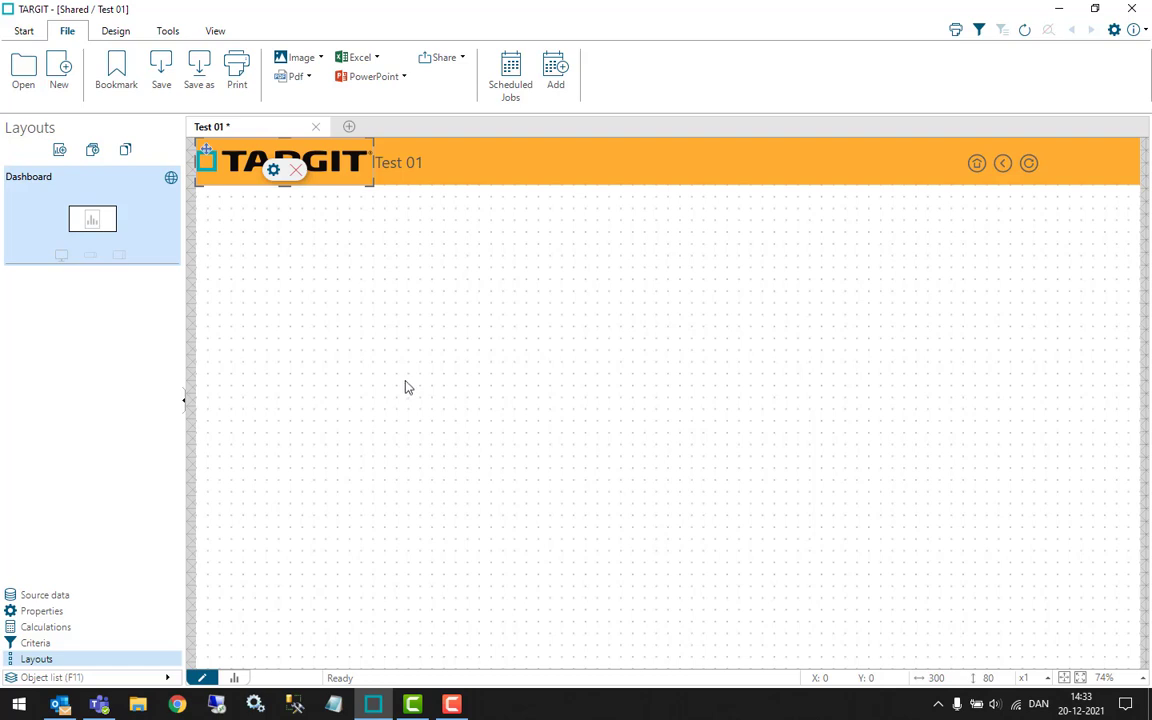
# - Open the properties of the title text box in the header and start editing its Header Title template
pyautogui.click(422, 165)
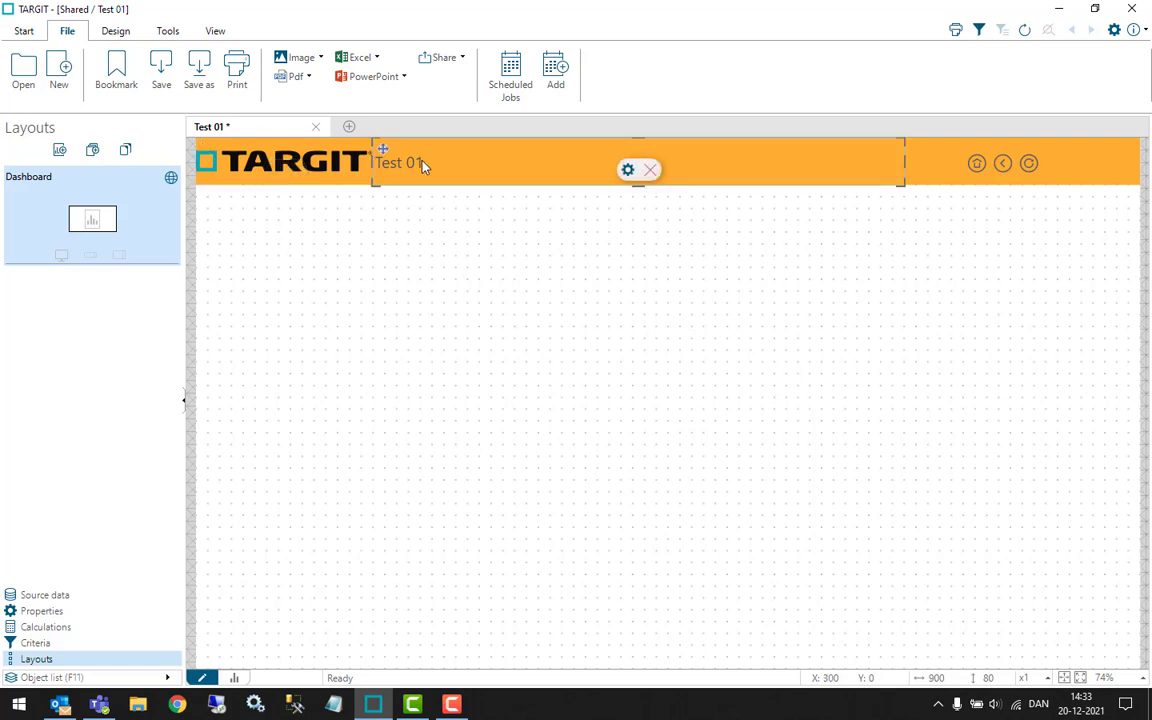
pyautogui.click(628, 172)
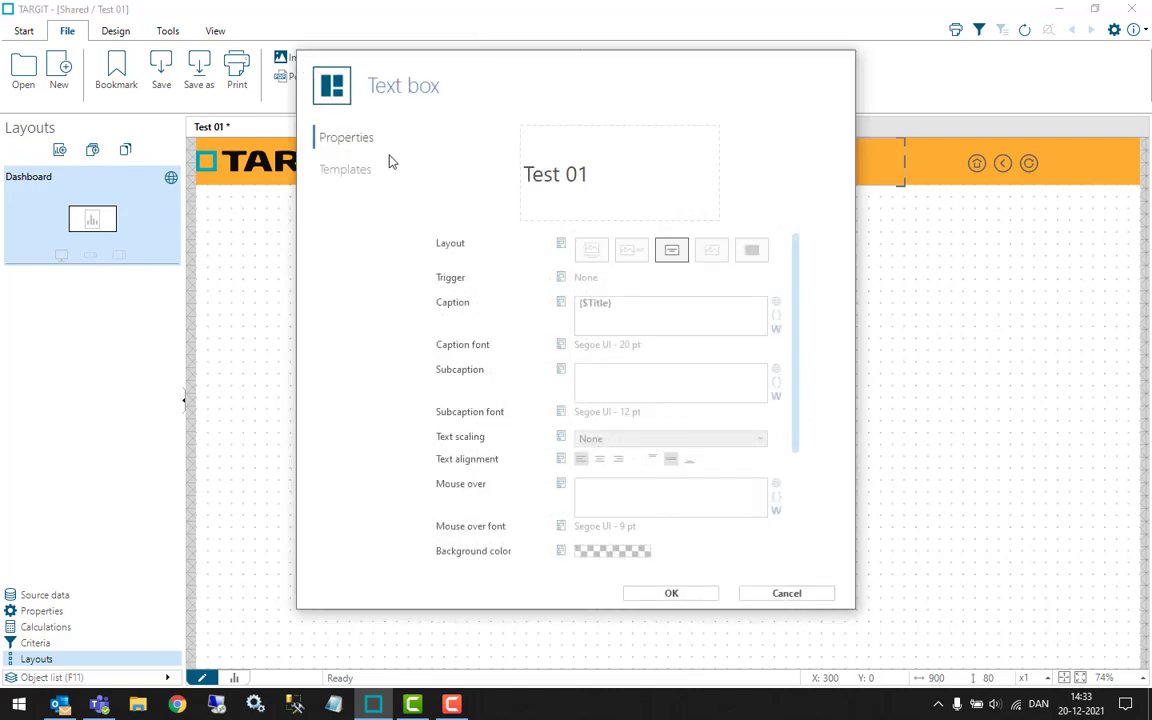
pyautogui.click(360, 172)
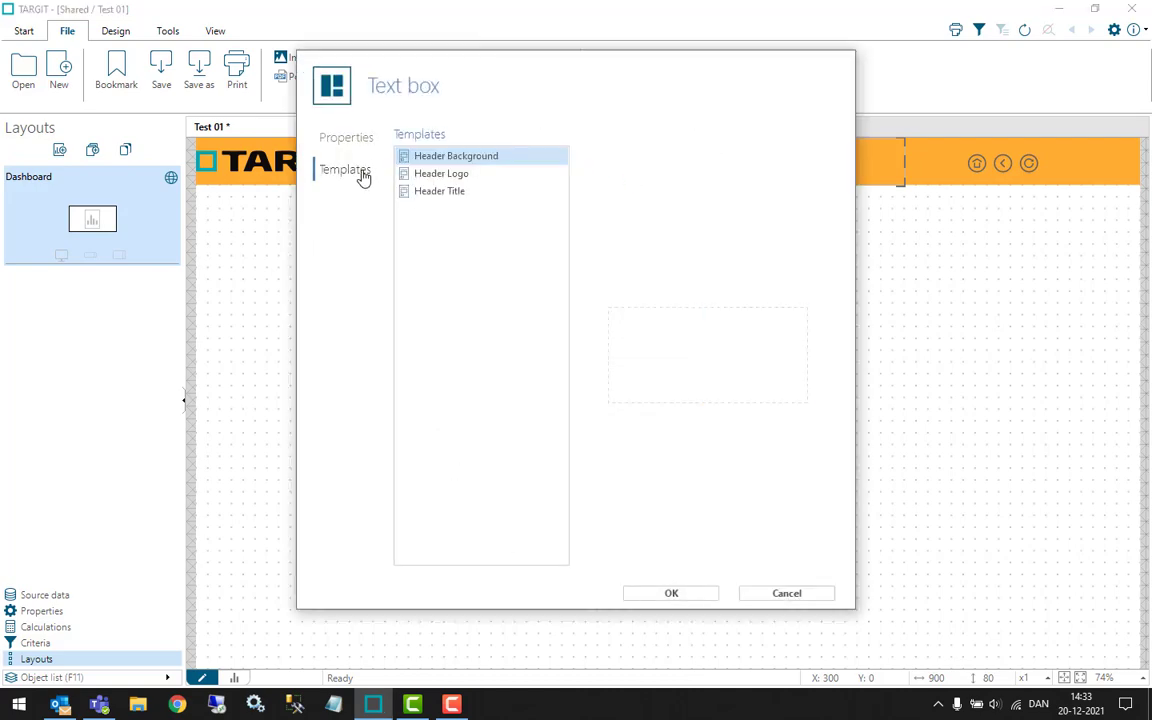
pyautogui.click(432, 194)
pyautogui.rightClick(432, 194)
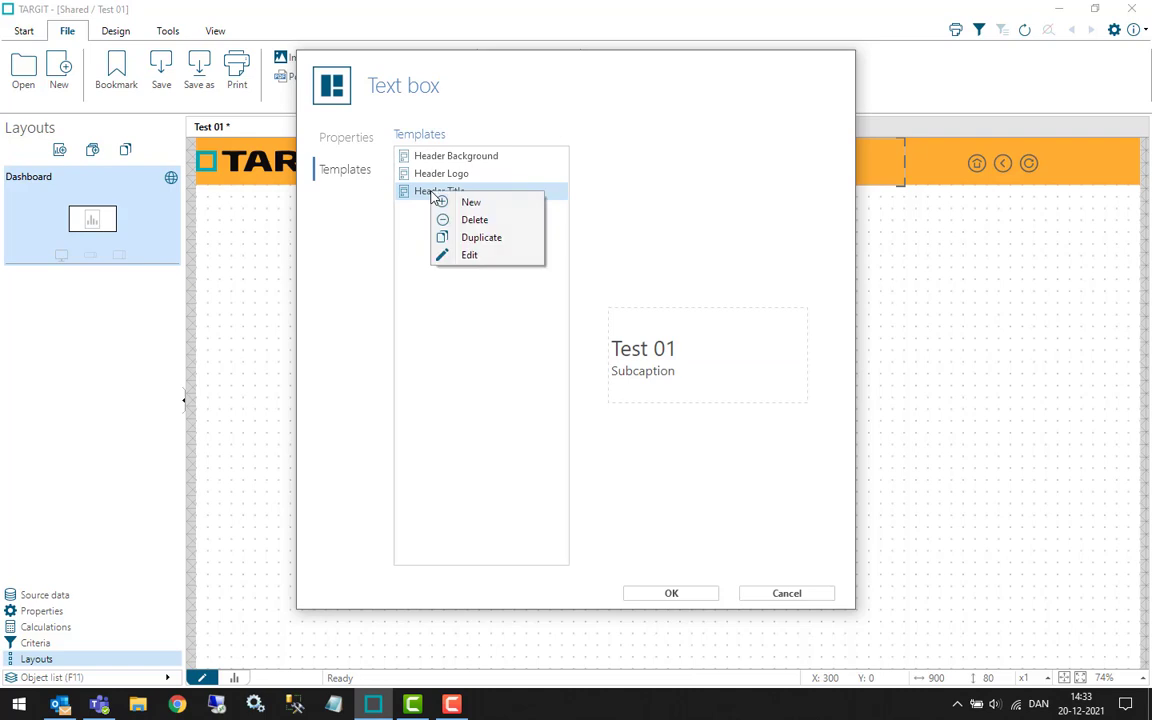
pyautogui.click(470, 256)
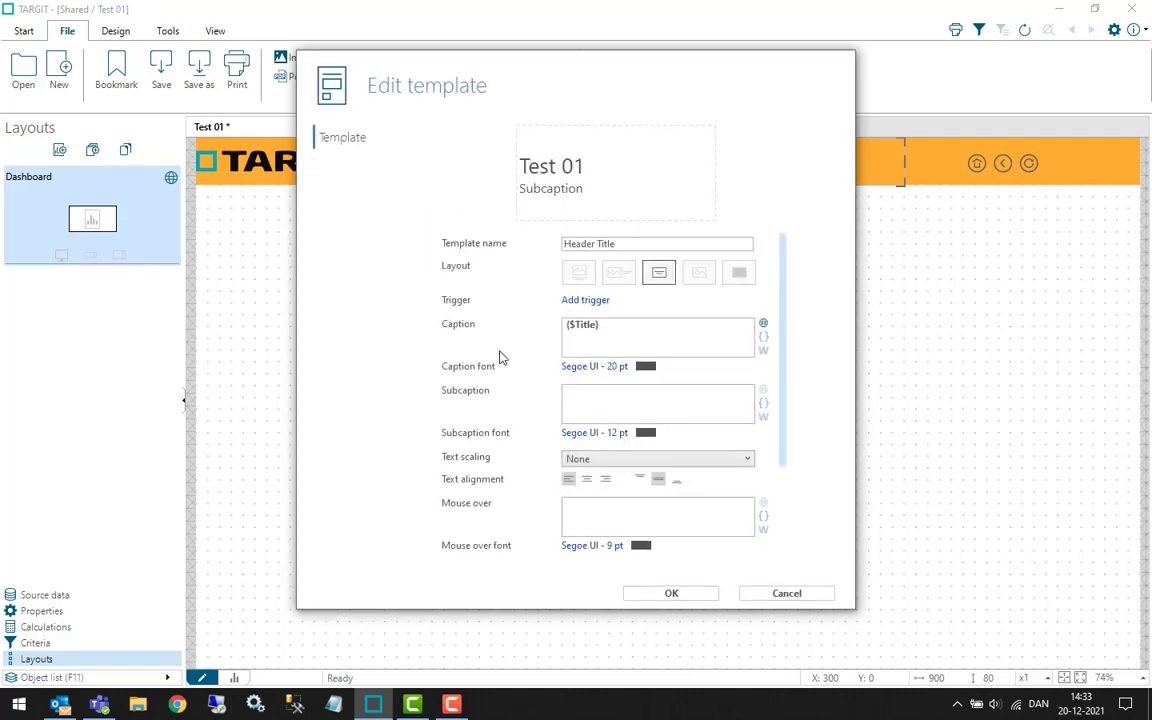
# - Set the Header Title template's caption font to Arial Black, 24 pt, and save the template for all items based on it
pyautogui.click(598, 367)
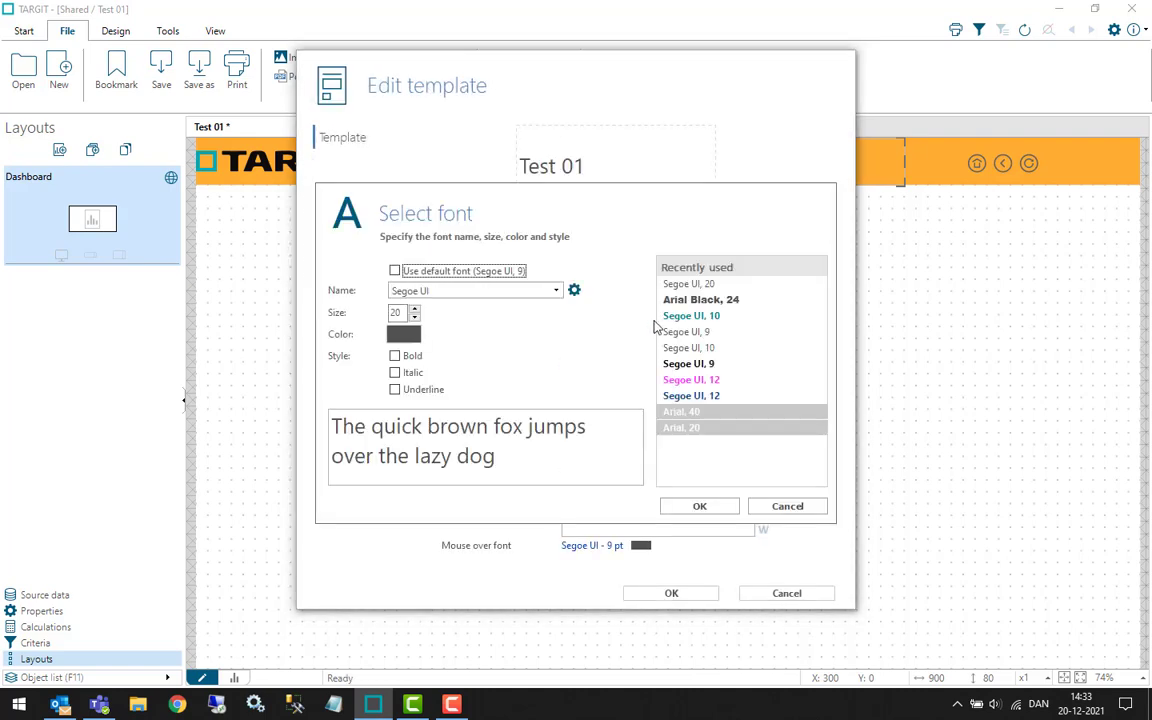
pyautogui.click(668, 299)
pyautogui.click(700, 506)
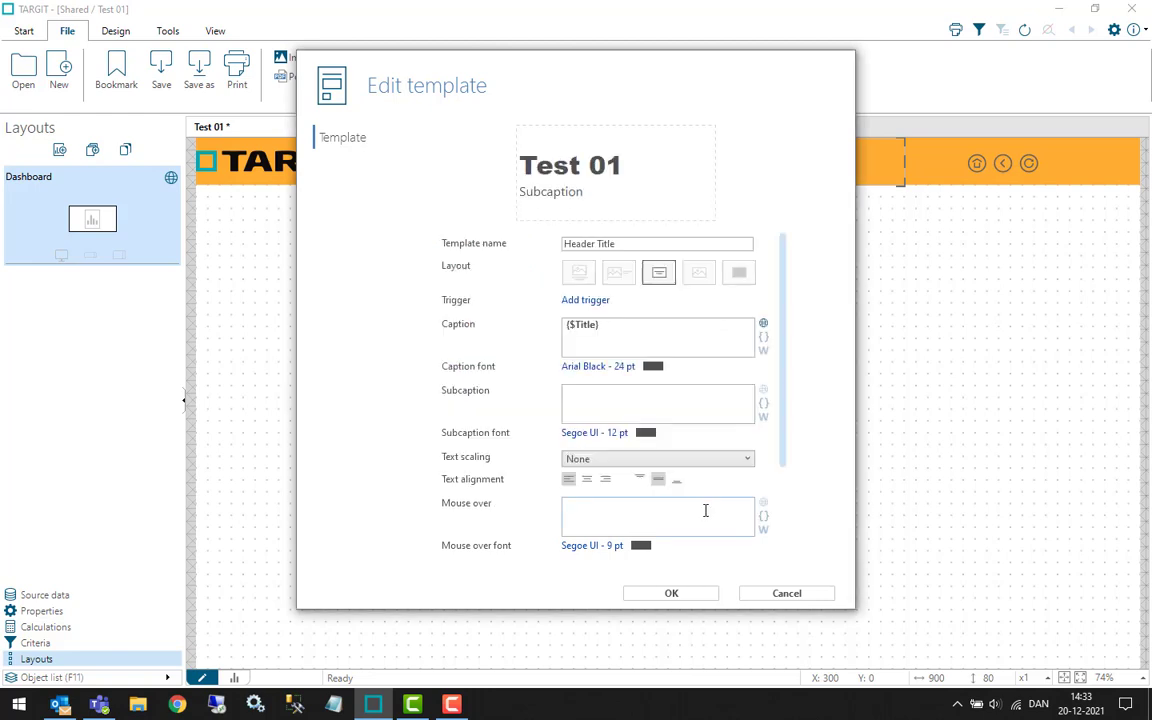
pyautogui.click(700, 594)
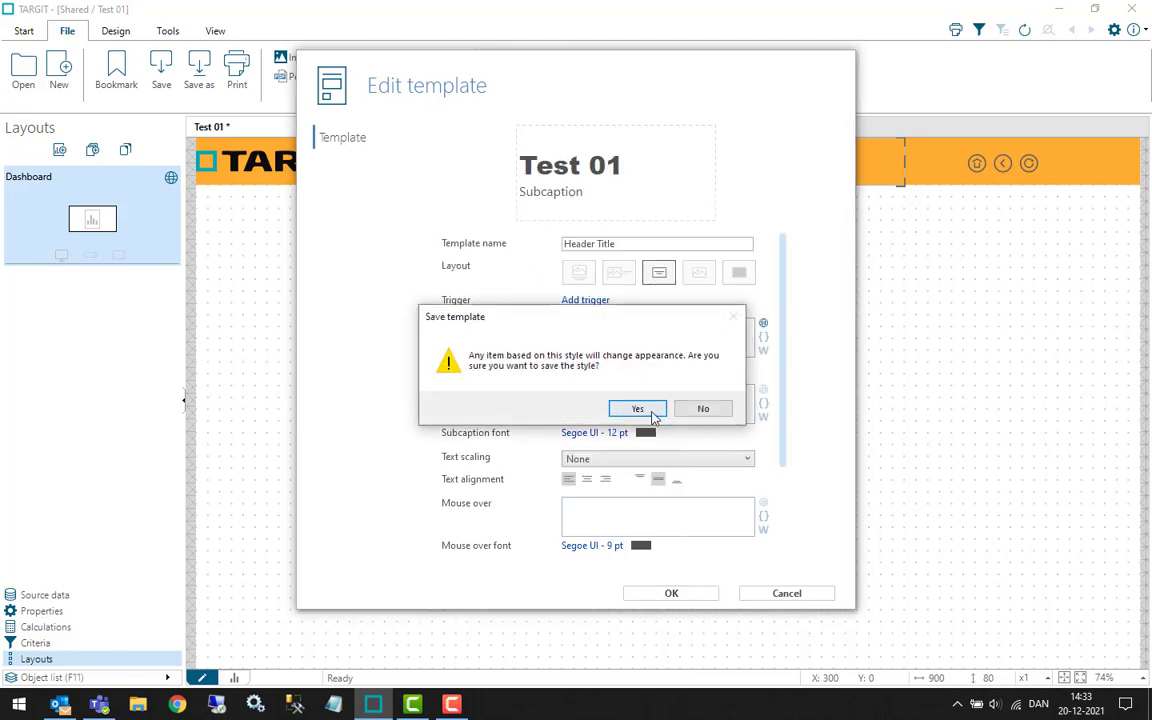
pyautogui.click(652, 416)
pyautogui.click(689, 594)
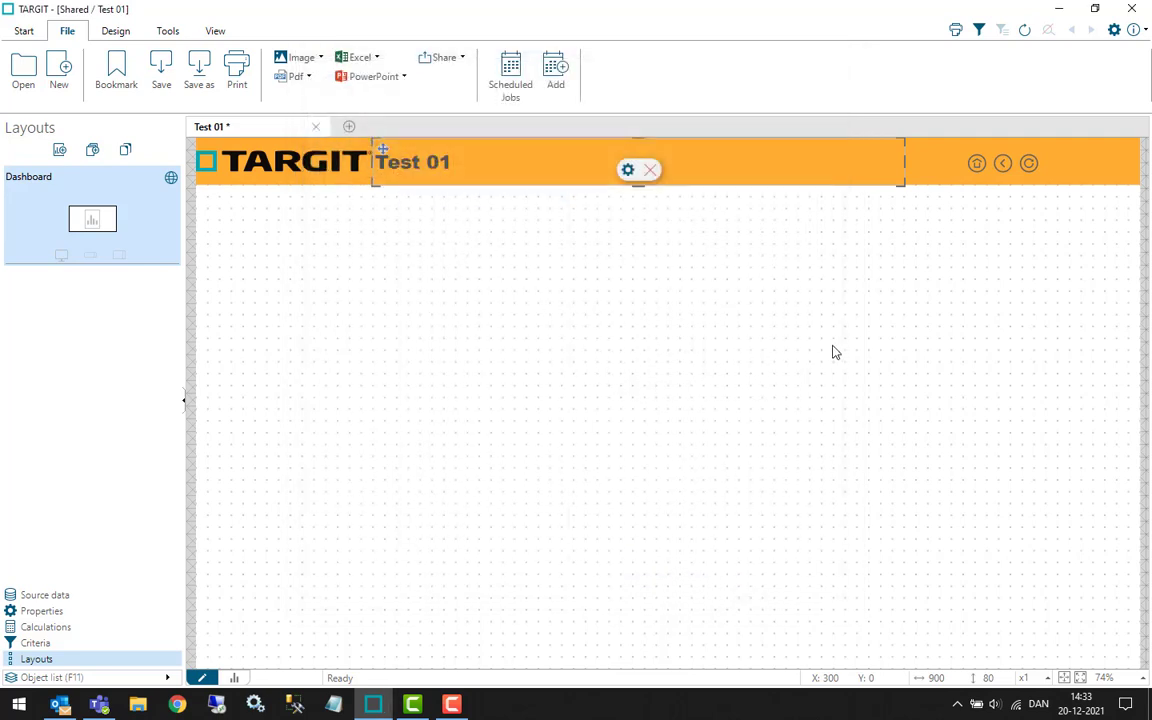
# - Open the properties of the header's background text box and start editing its Header Background template
pyautogui.click(912, 178)
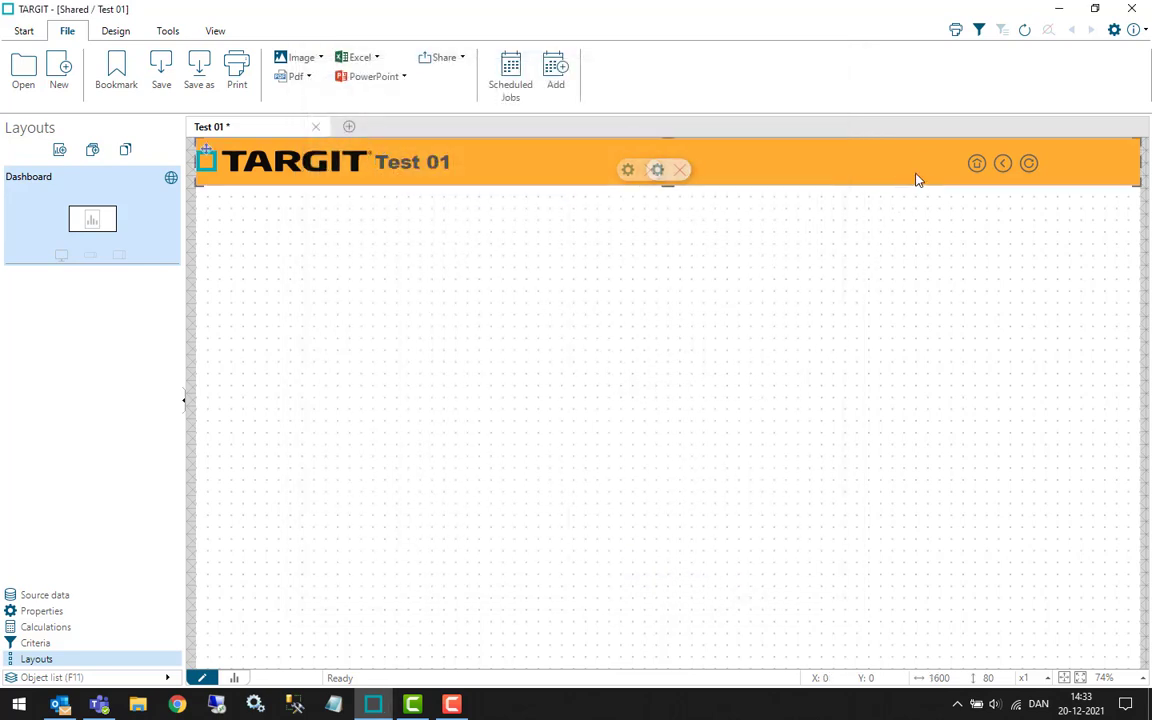
pyautogui.click(657, 170)
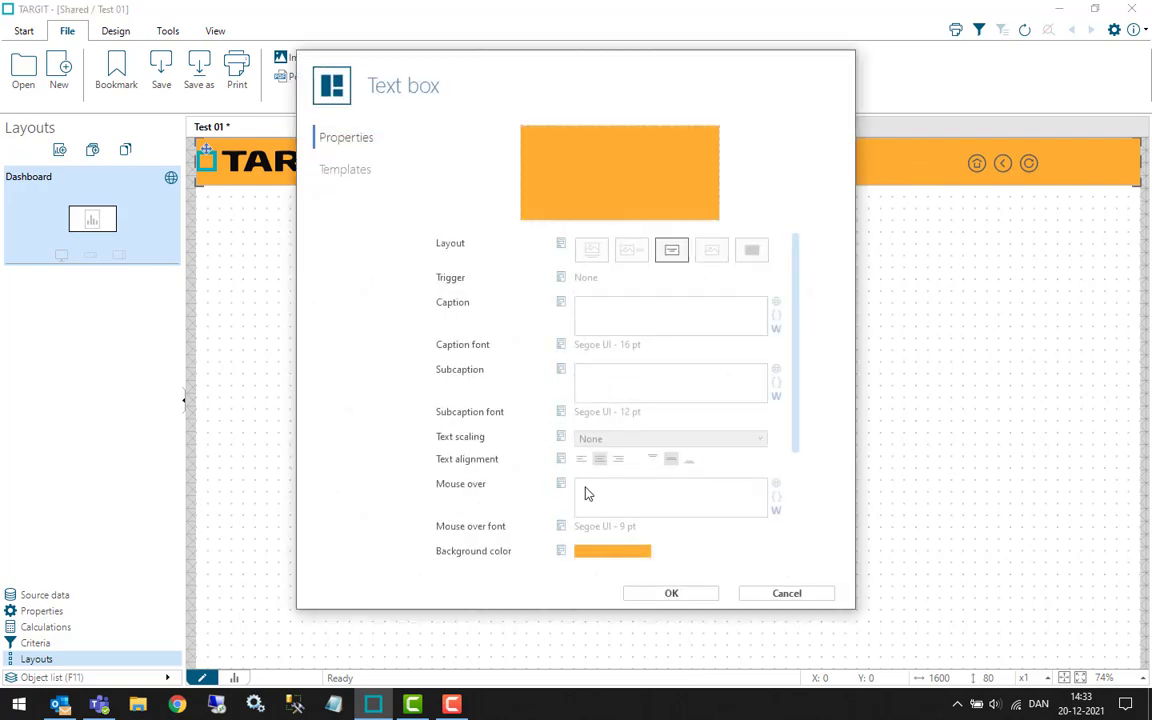
pyautogui.click(362, 174)
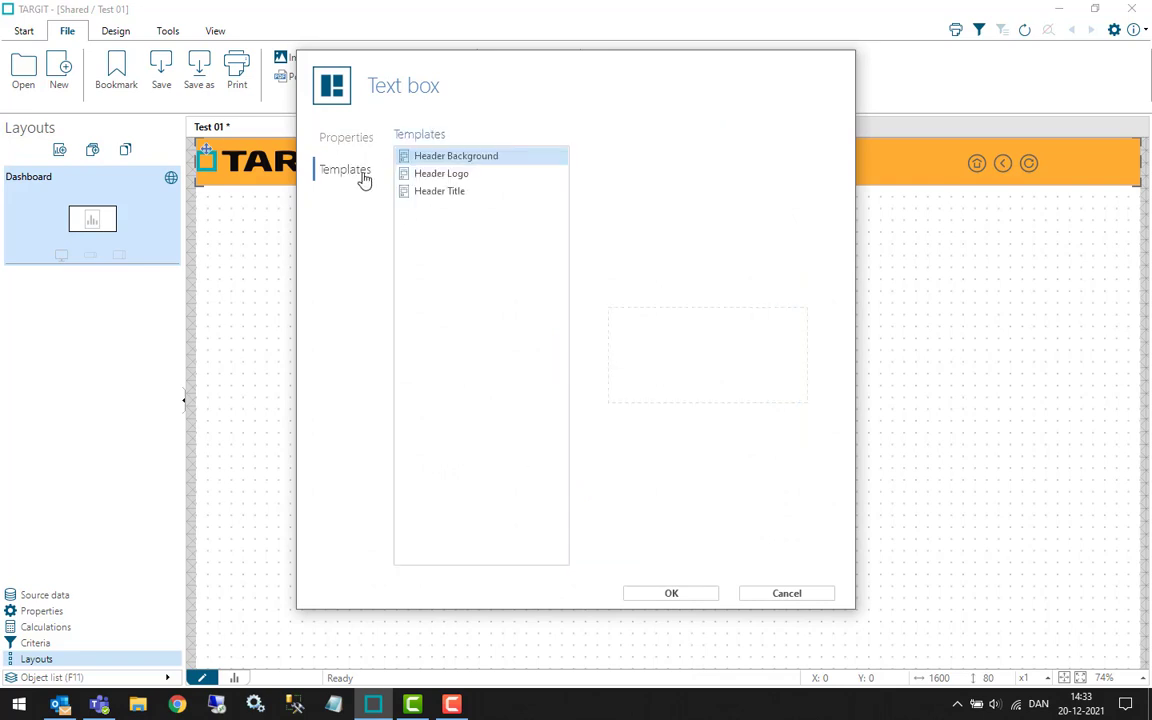
pyautogui.rightClick(463, 157)
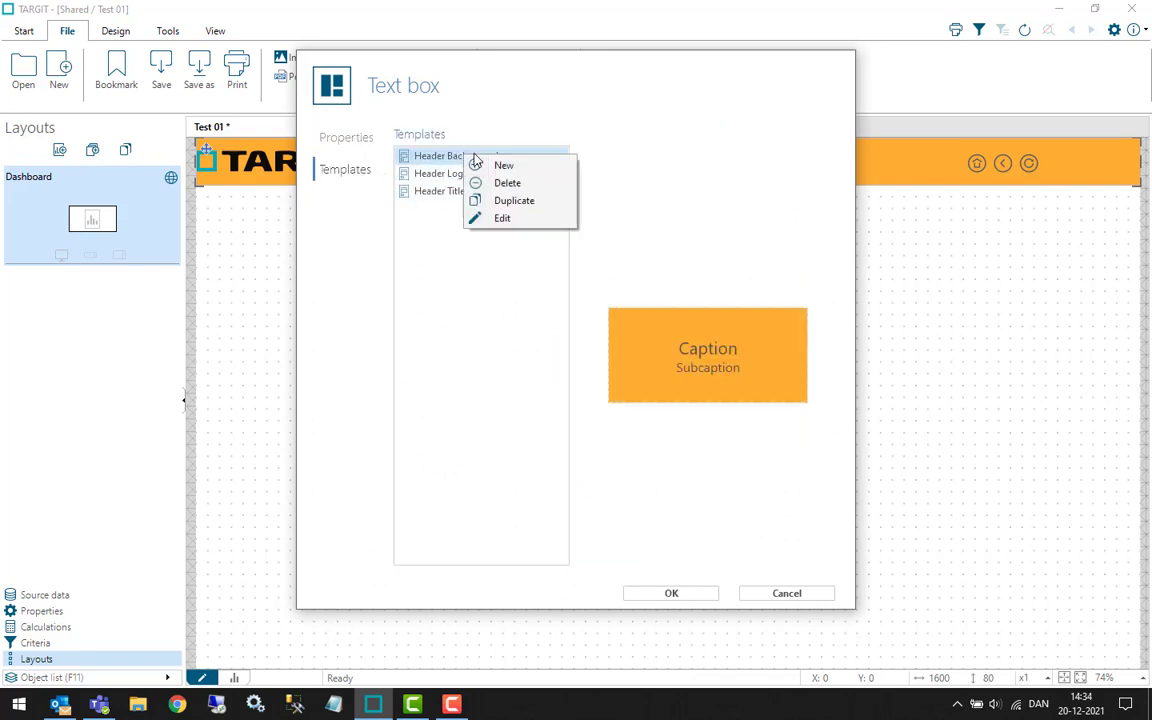
pyautogui.click(503, 219)
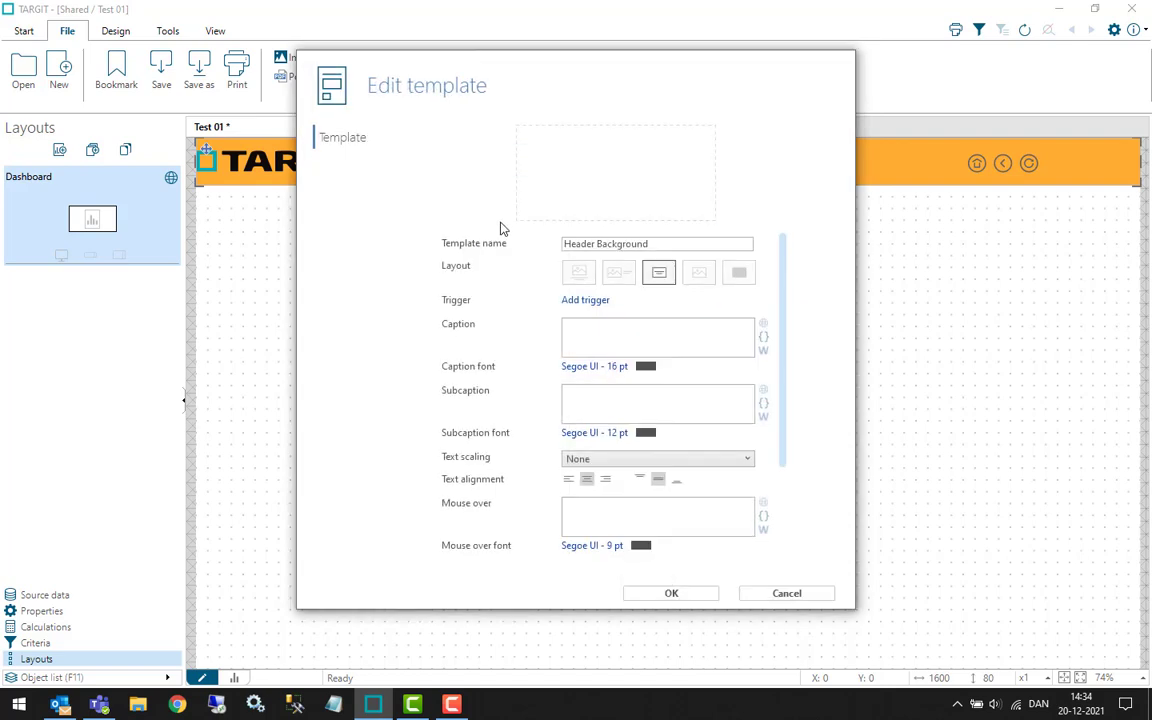
# - Set the Header Background template's background color to the recent light blue FFBBD2F6 and save it for all items based on it
pyautogui.scroll(-3, 664, 376)
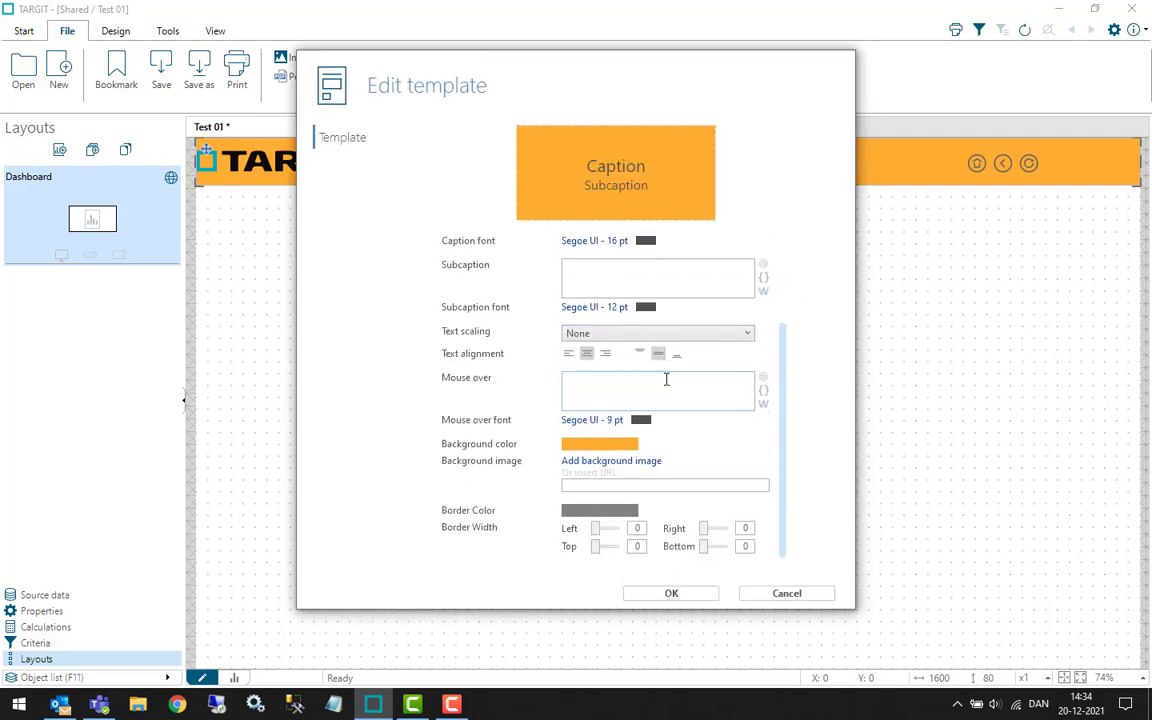
pyautogui.click(602, 444)
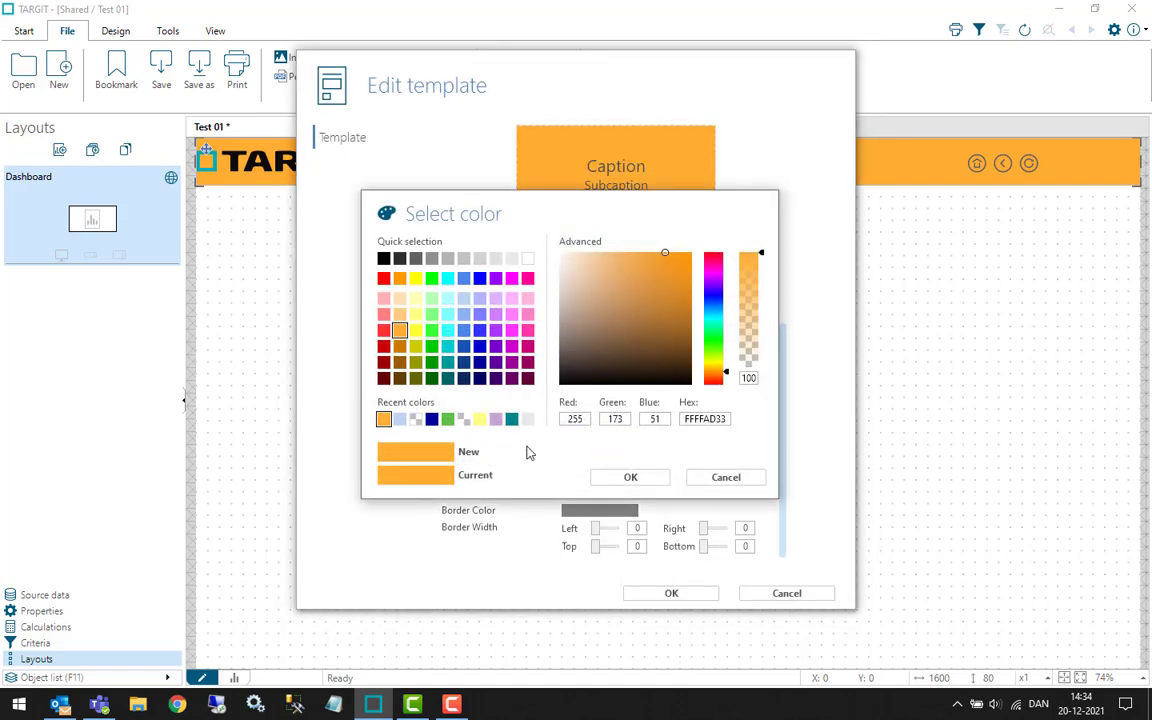
pyautogui.click(399, 418)
pyautogui.click(631, 477)
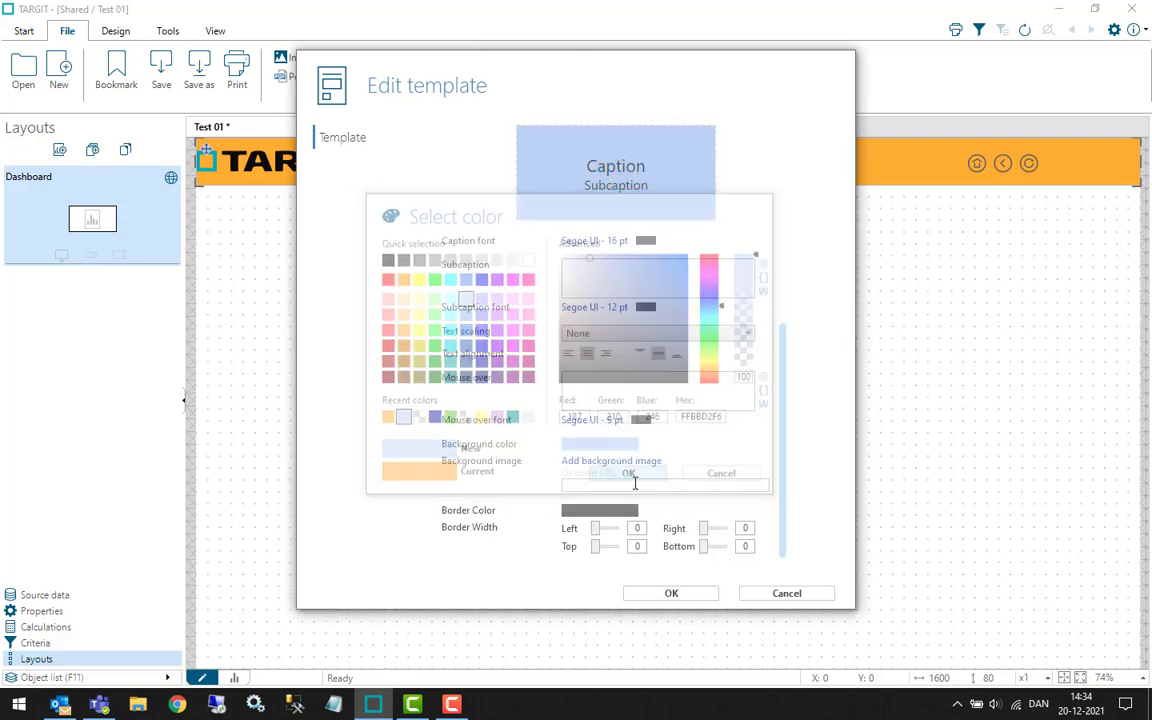
pyautogui.click(697, 597)
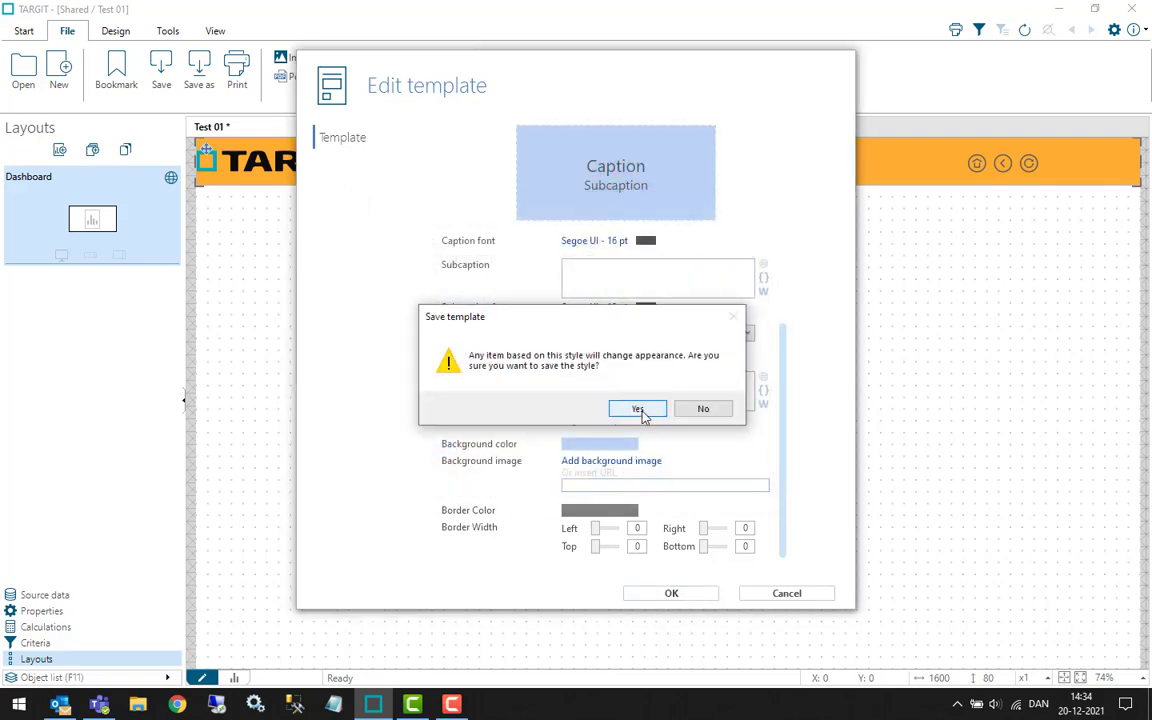
pyautogui.click(641, 407)
pyautogui.click(700, 595)
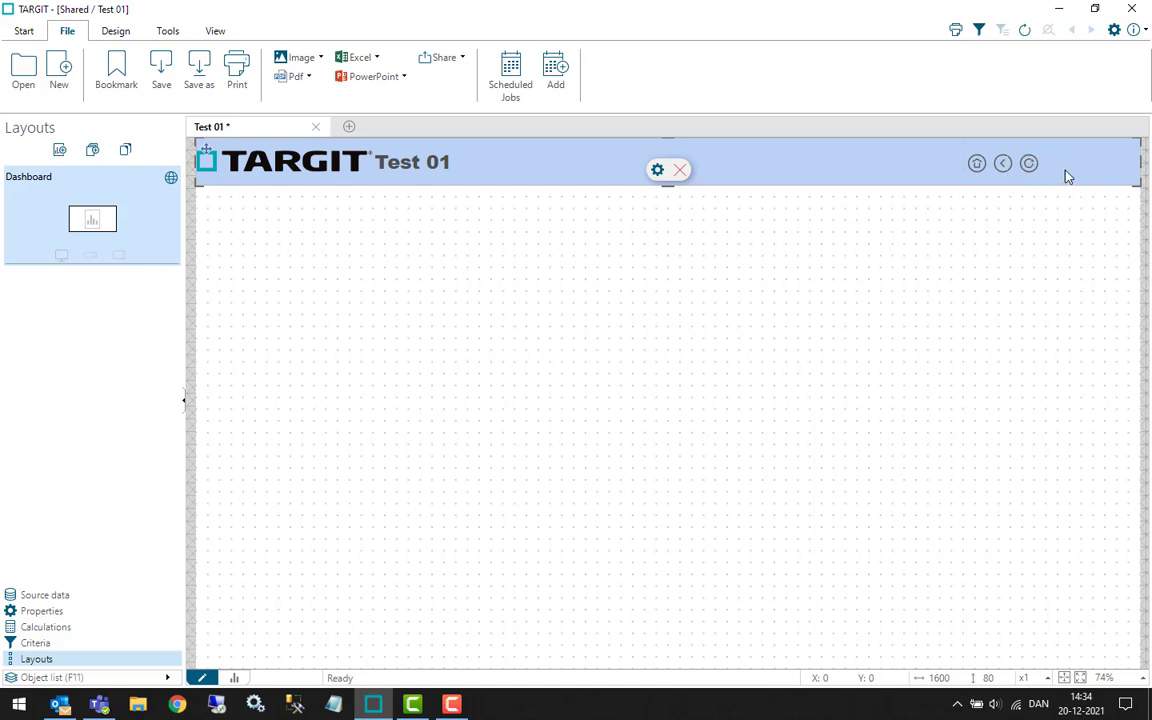
# - Open the header menu's linked General Navigations Menu file for editing and duplicate its Refresh item
pyautogui.click(1033, 181)
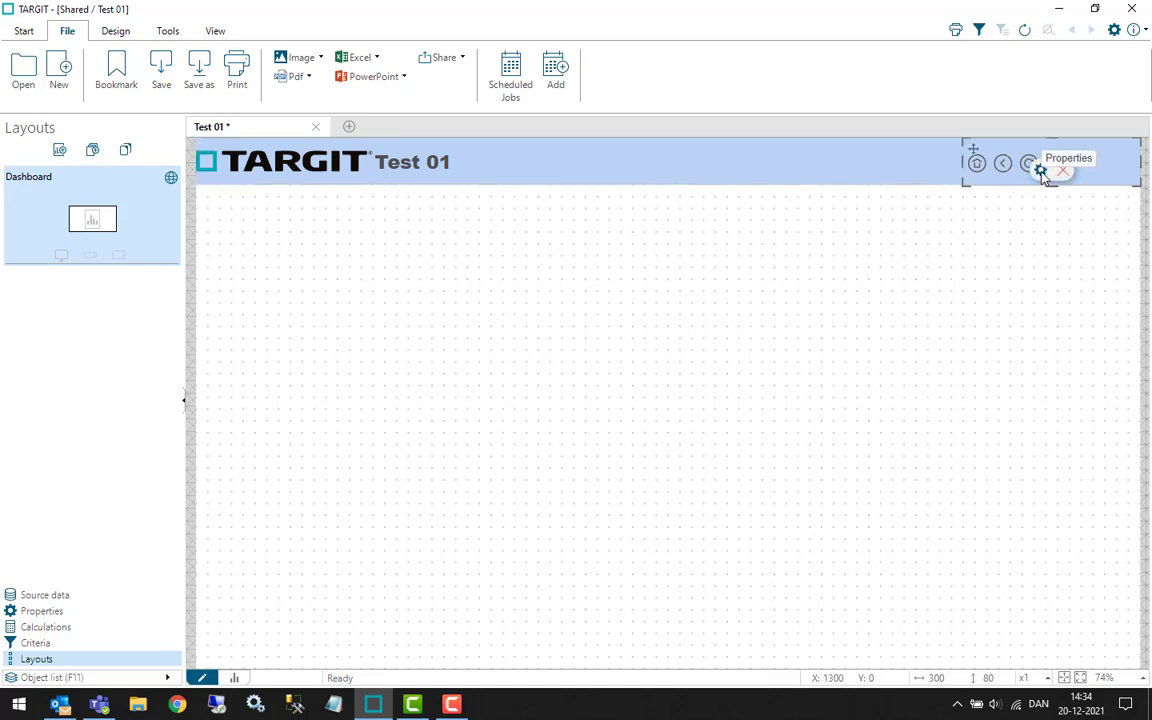
pyautogui.click(1040, 171)
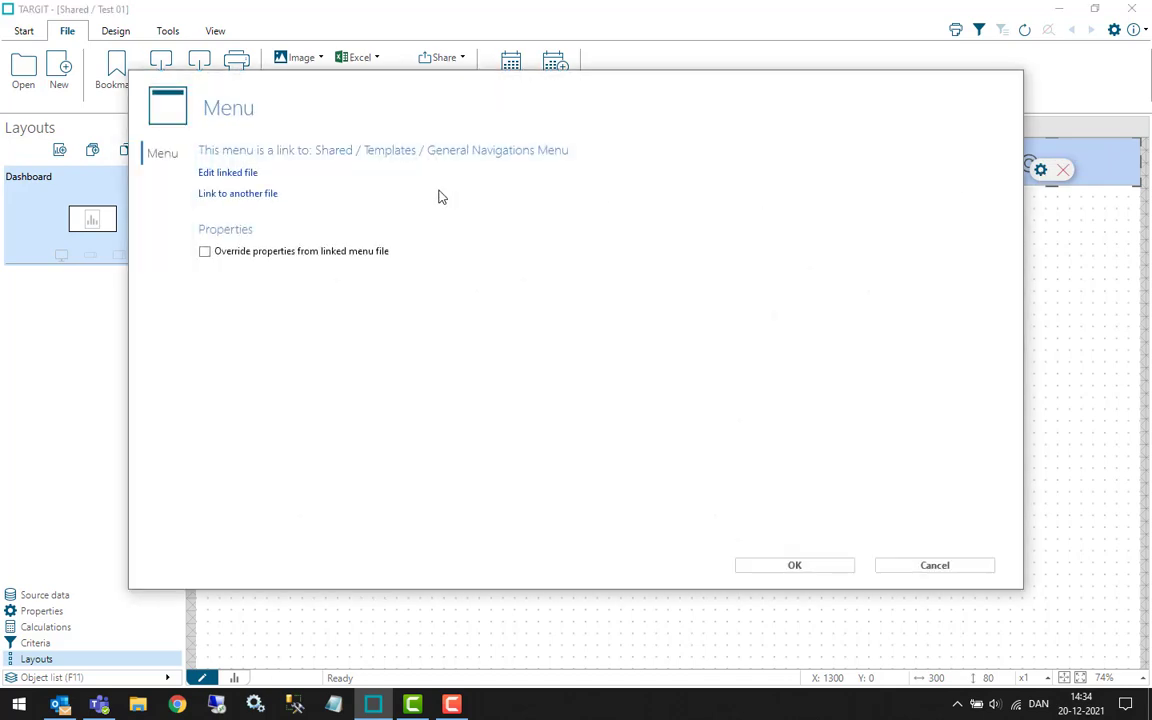
pyautogui.click(233, 176)
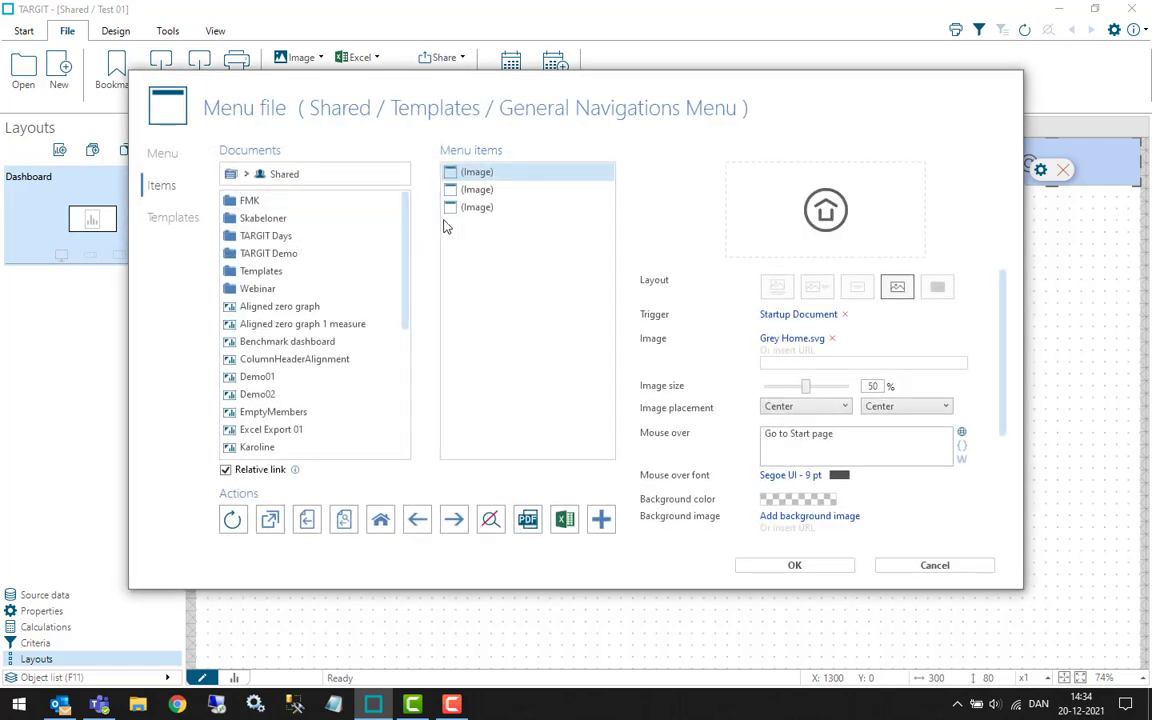
pyautogui.click(470, 207)
pyautogui.rightClick(501, 281)
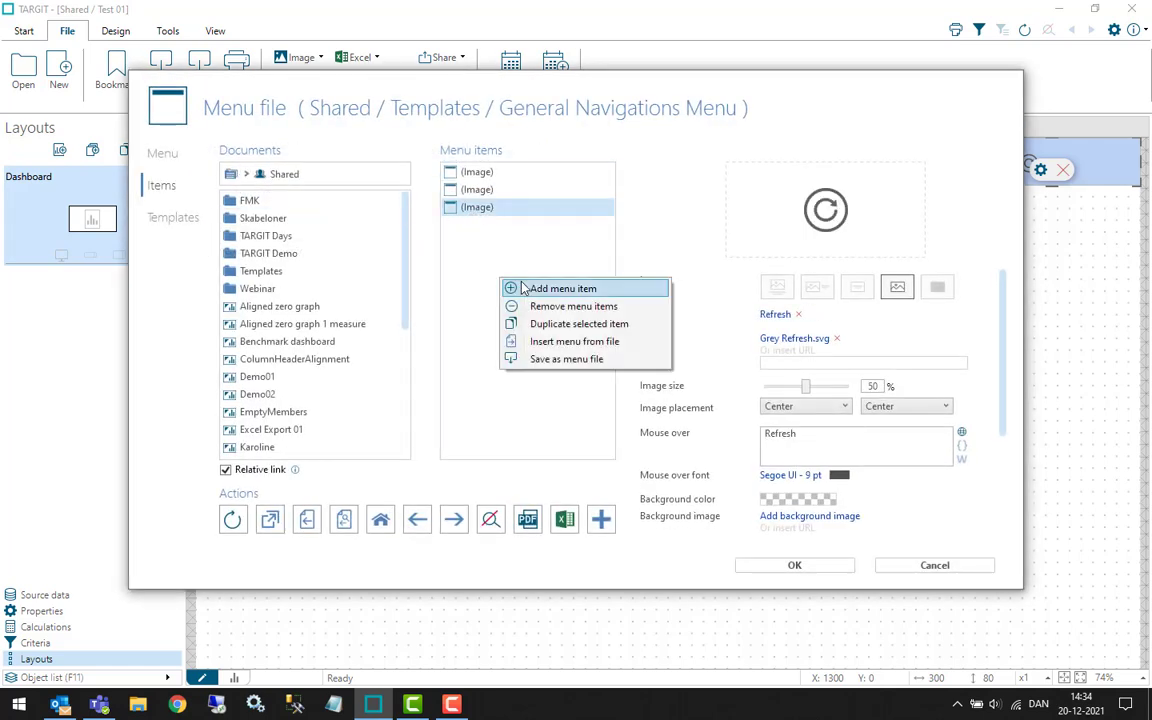
pyautogui.click(514, 323)
pyautogui.click(477, 226)
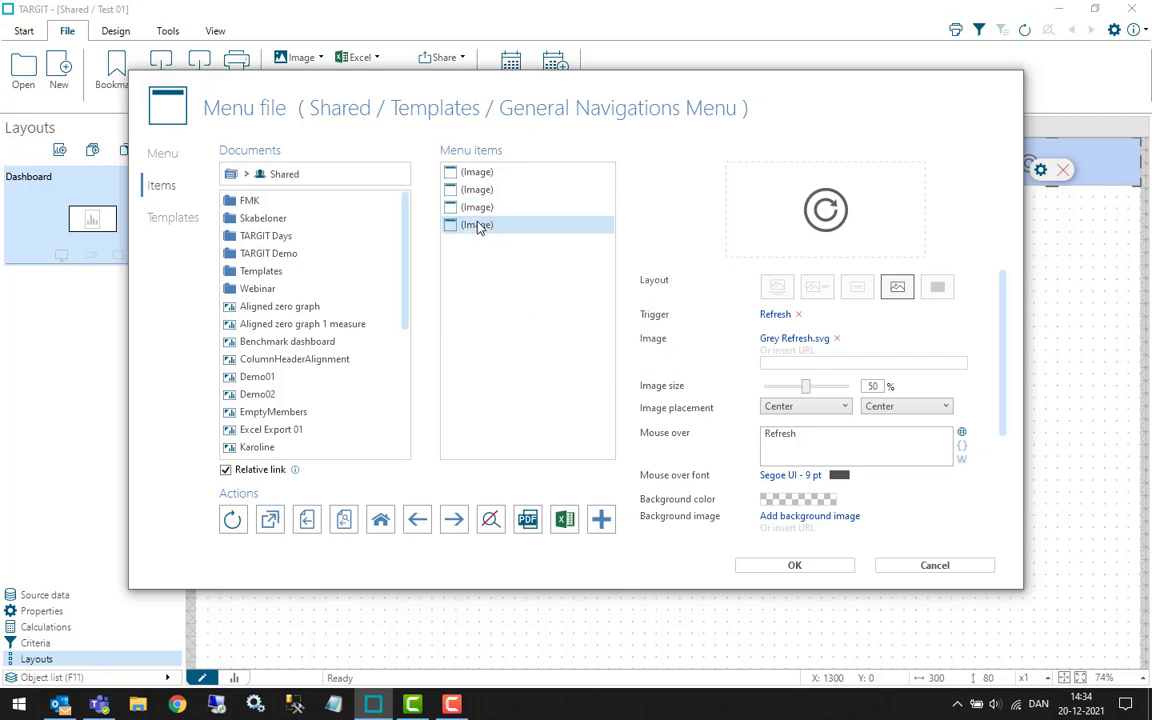
# - Replace the duplicated menu item's image with Grey Information.svg from the Pictures / Navigation / SVG folder
pyautogui.click(793, 340)
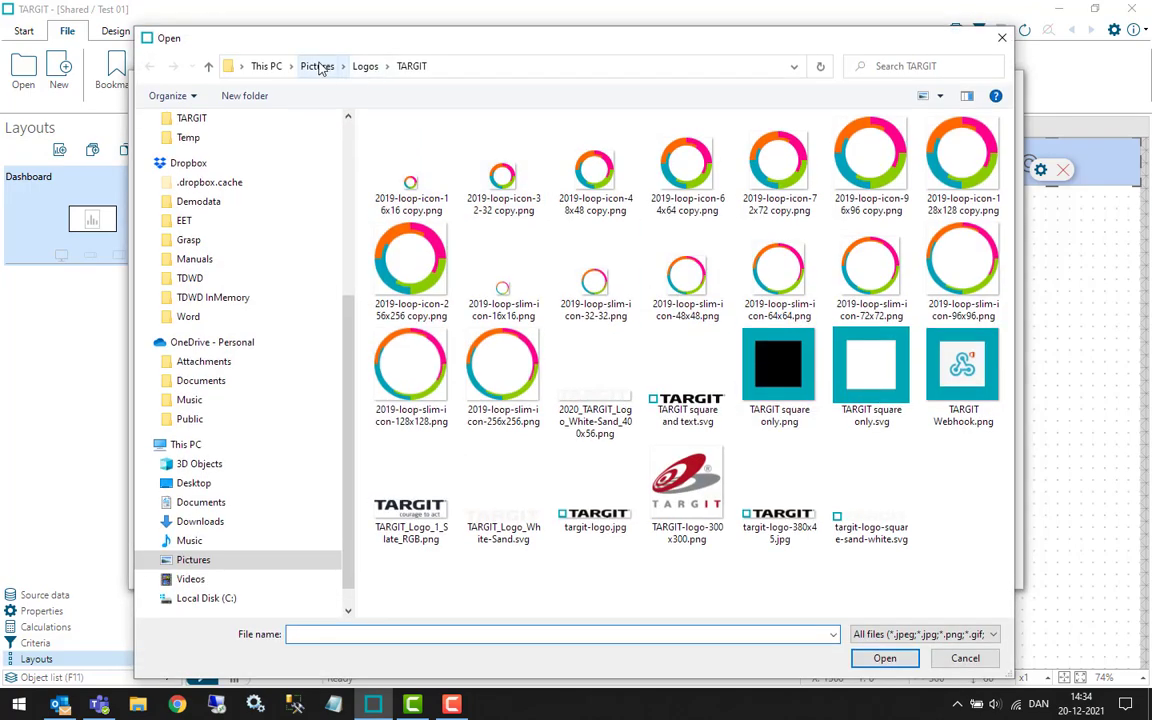
pyautogui.click(318, 66)
pyautogui.doubleClick(854, 260)
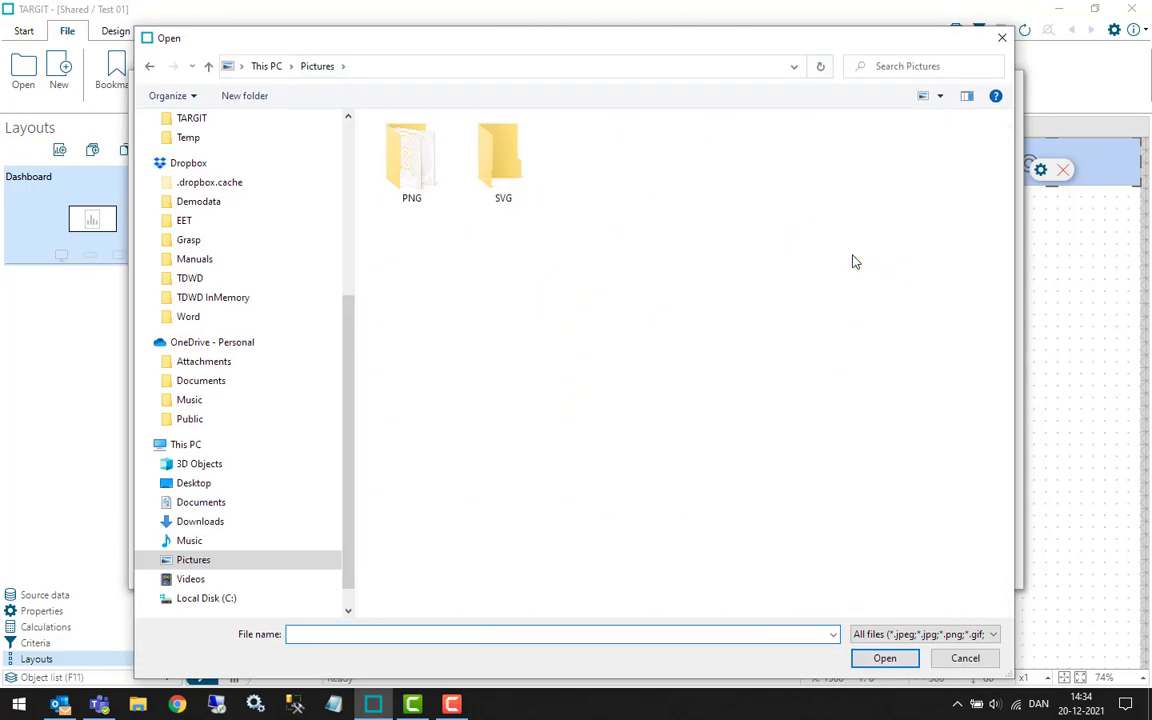
pyautogui.click(500, 157)
pyautogui.doubleClick(500, 157)
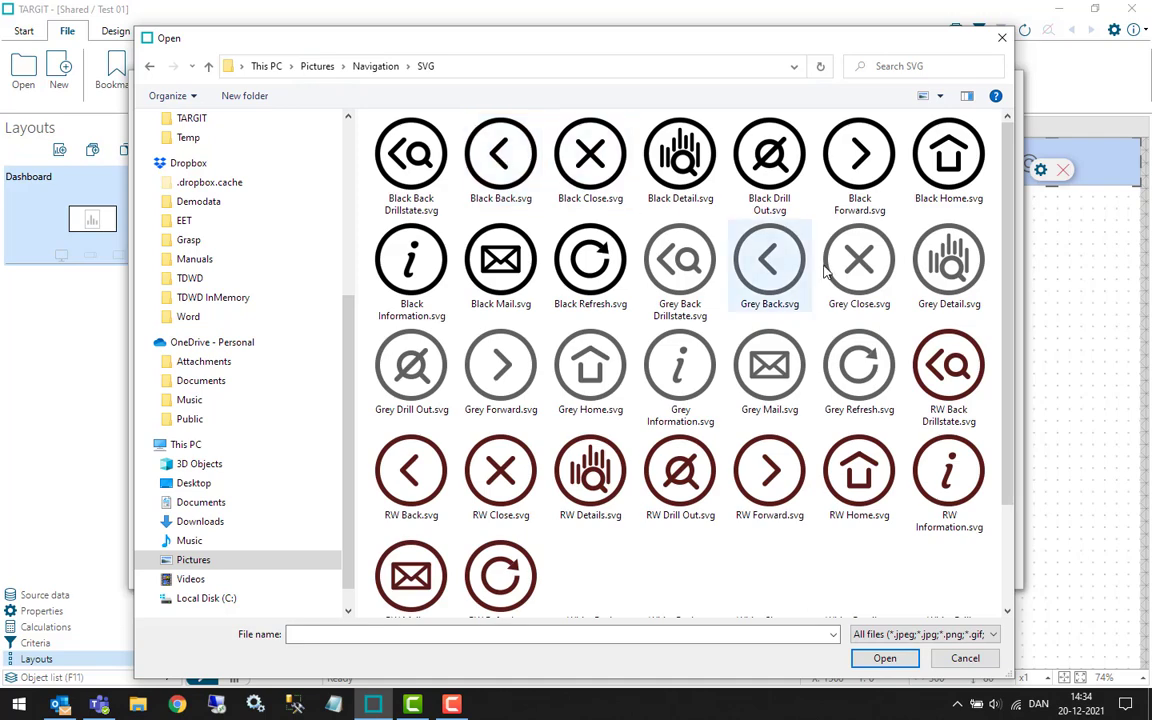
pyautogui.click(665, 365)
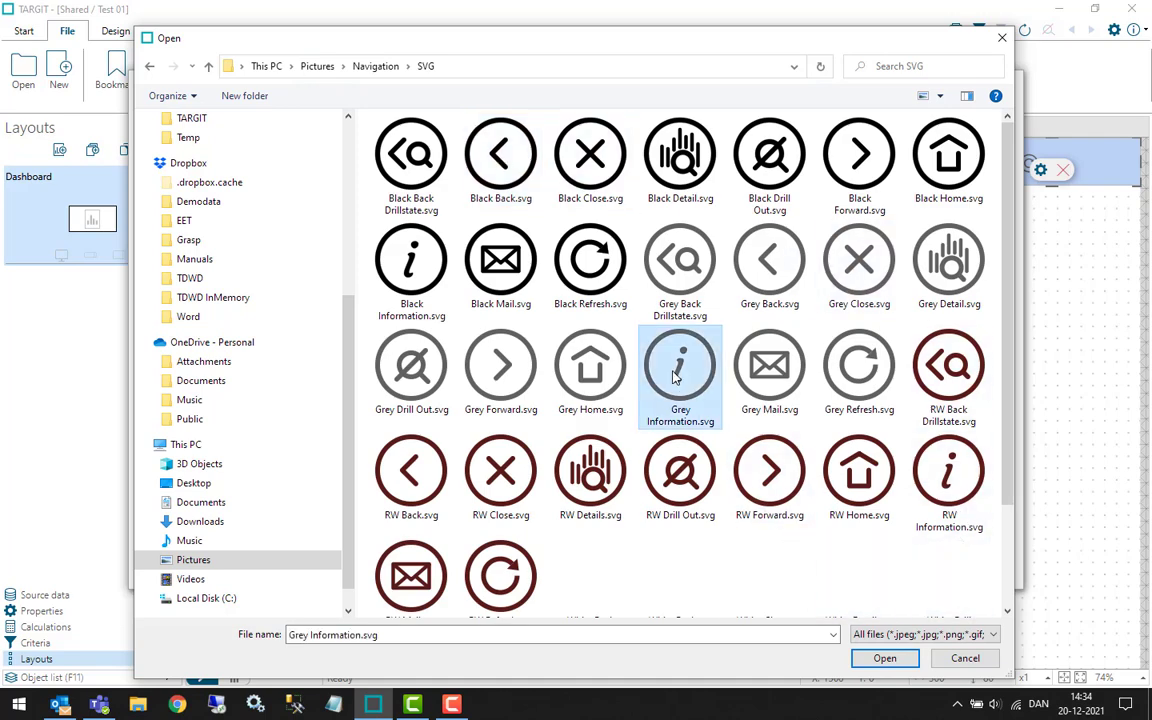
pyautogui.click(884, 659)
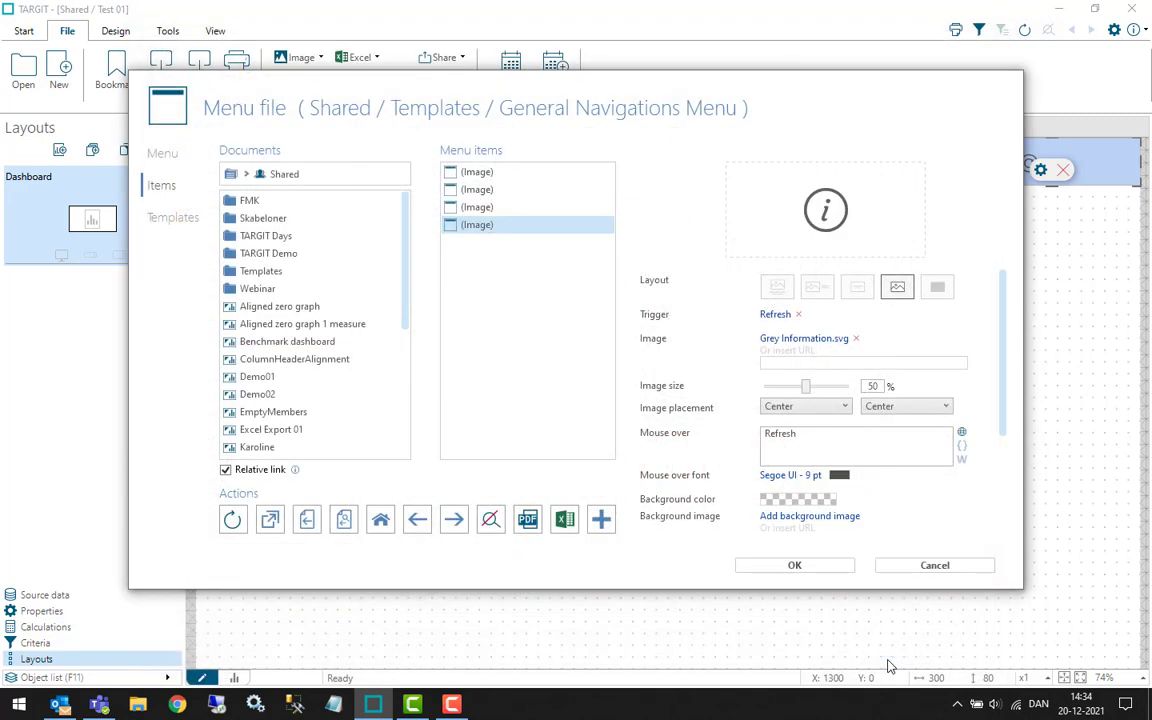
# - Set the duplicated item's mouse-over text to Information and apply the changes to the linked menu file
pyautogui.doubleClick(892, 441)
pyautogui.write('Information')
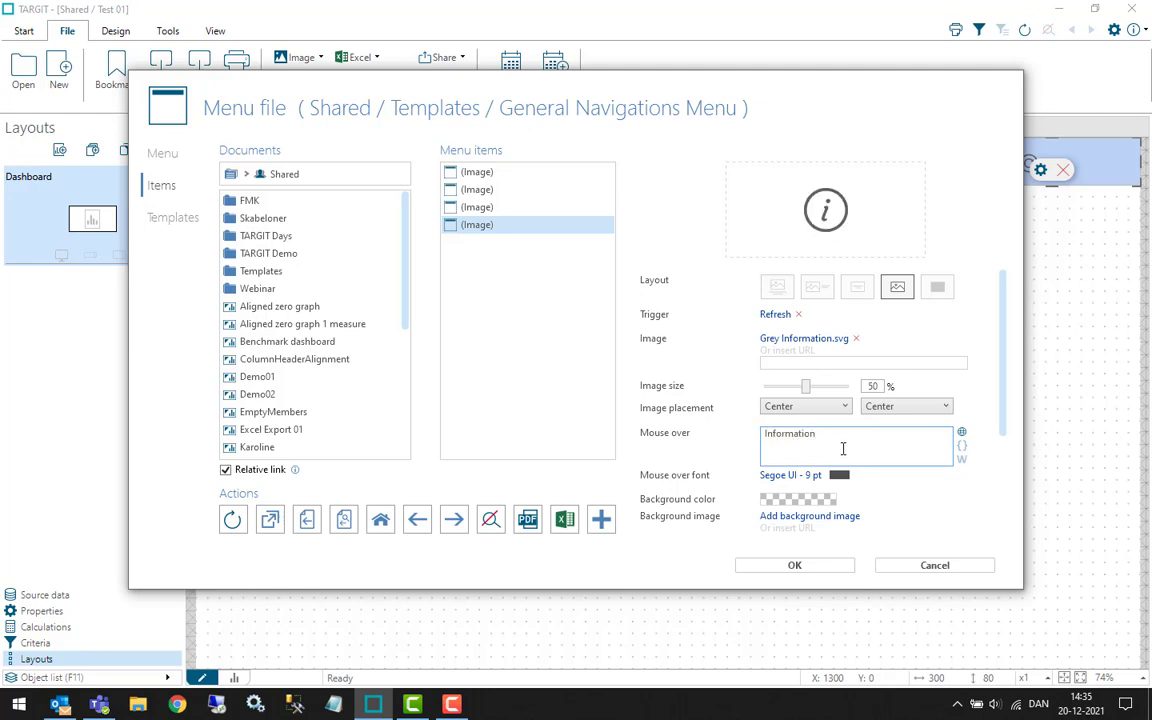
pyautogui.click(822, 566)
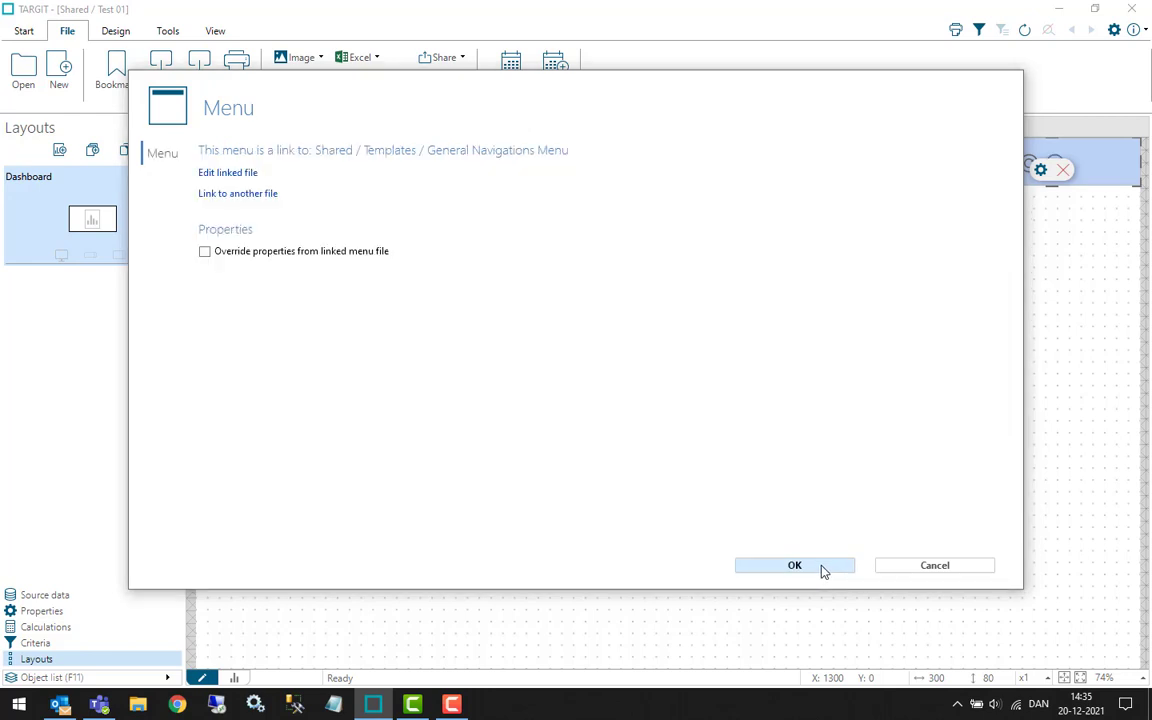
pyautogui.click(822, 567)
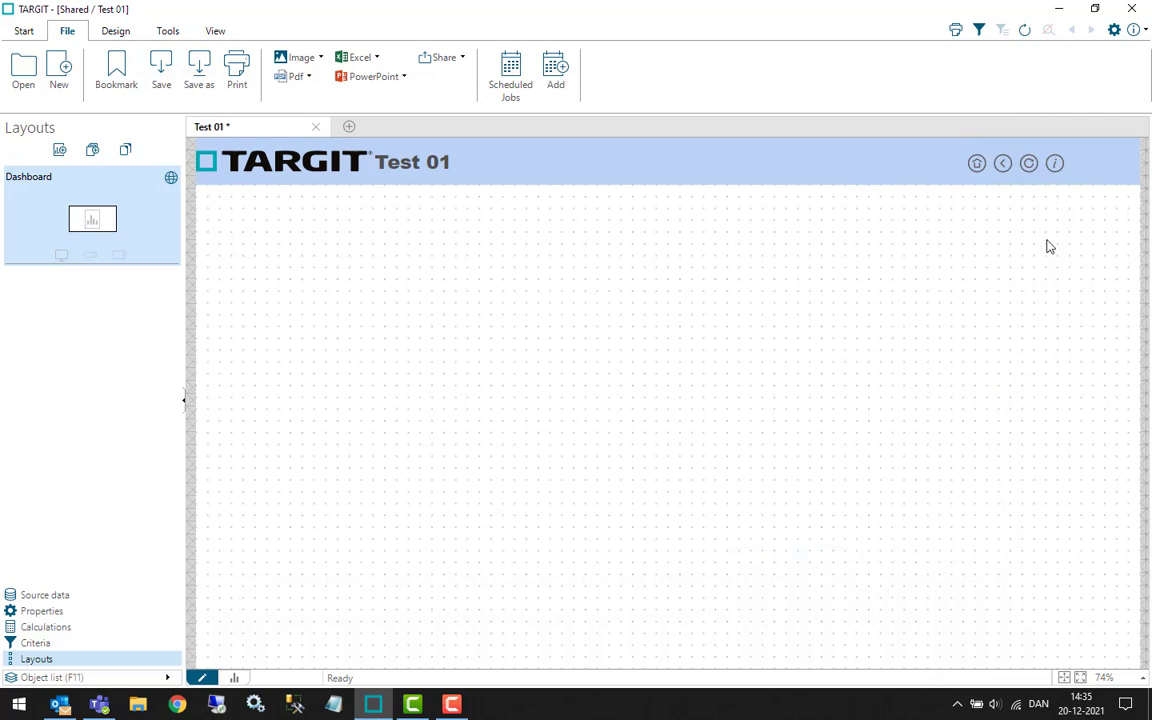
# - Save Test 01 and open Test 02 and Test 03 from the recent documents to check their headers
pyautogui.click(162, 63)
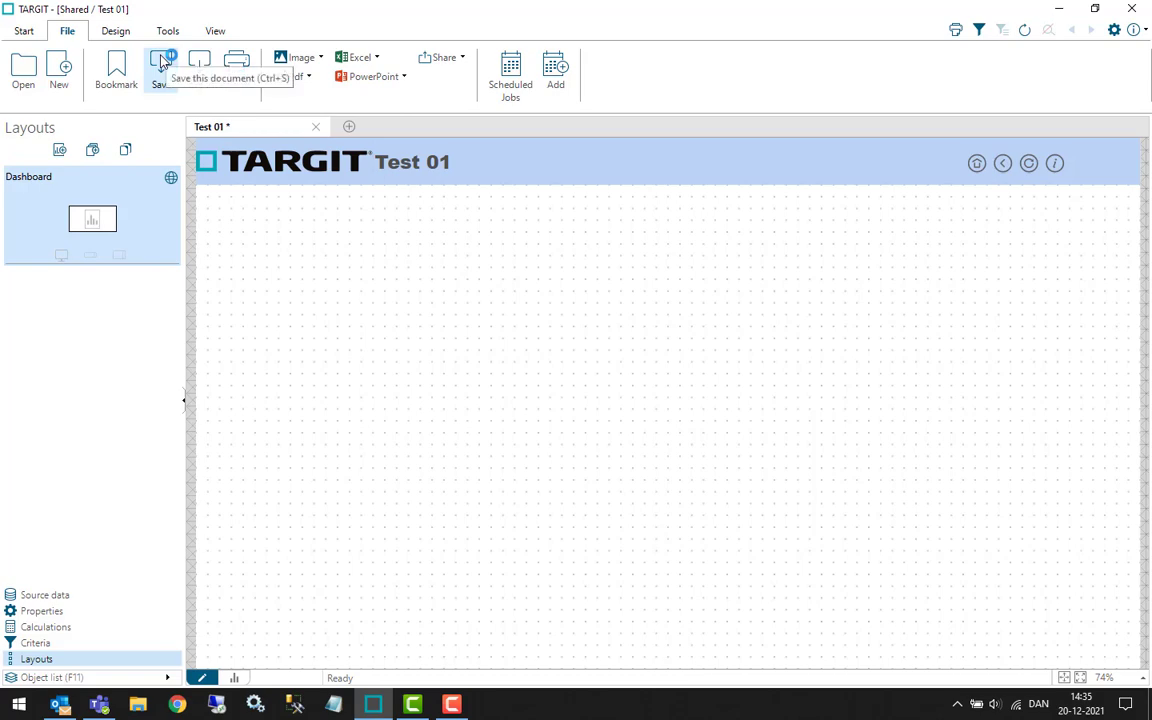
pyautogui.click(349, 126)
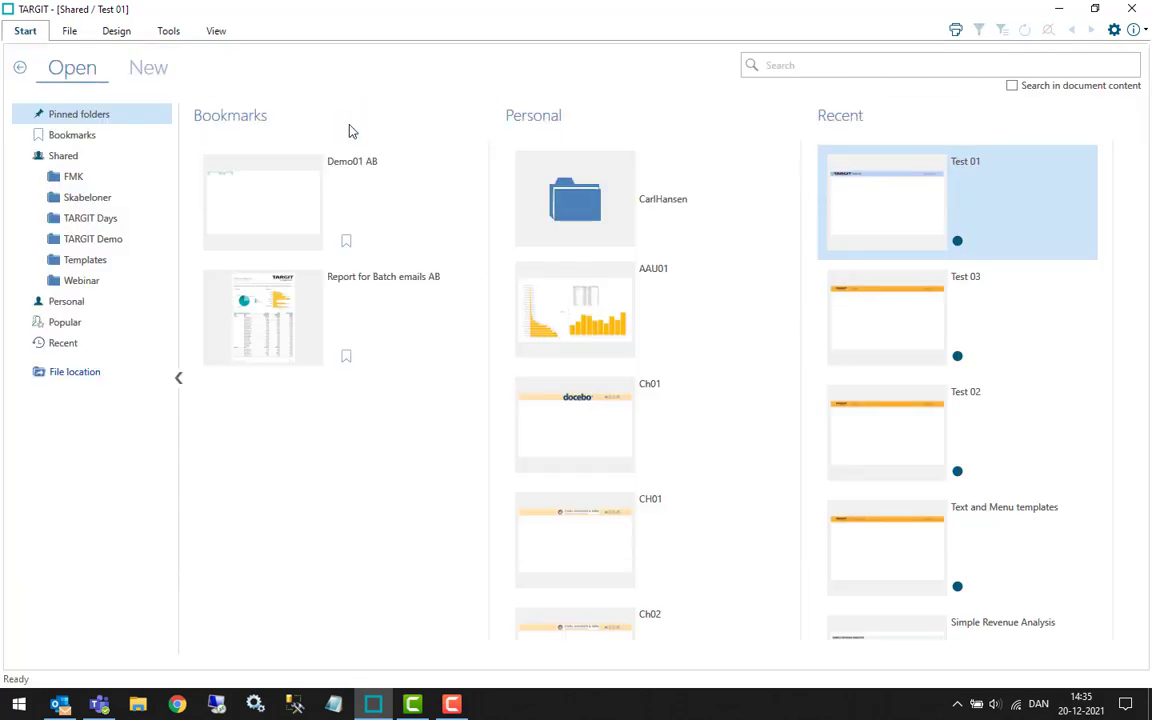
pyautogui.click(890, 437)
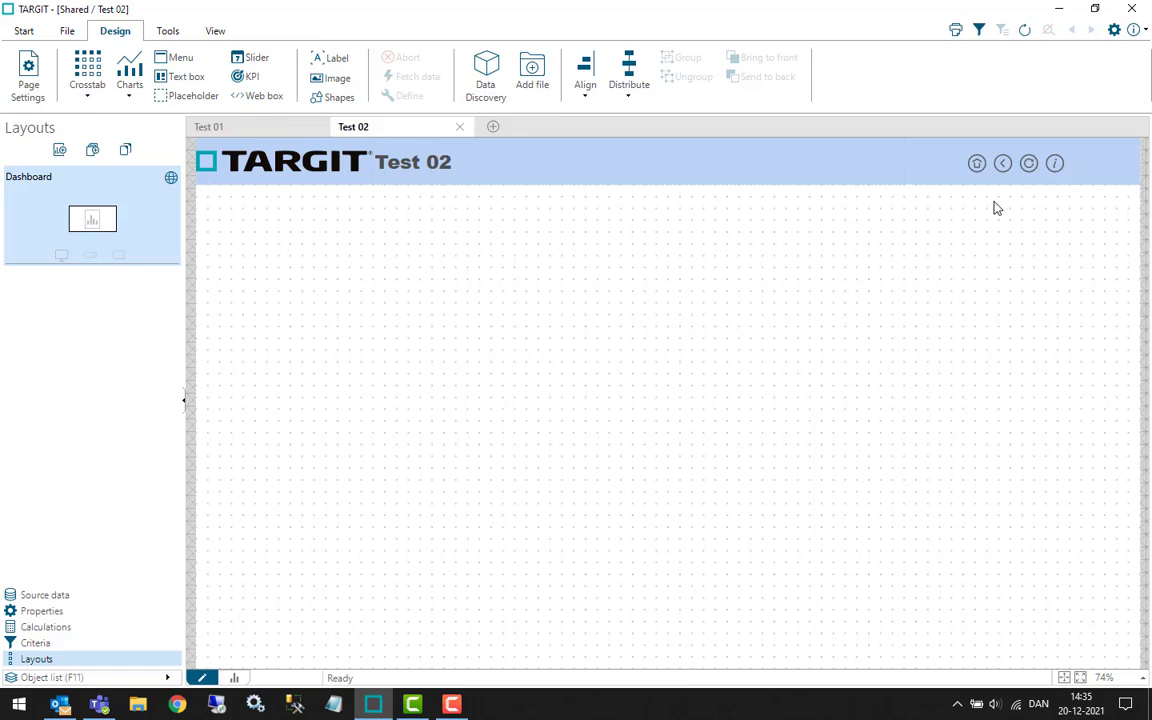
pyautogui.click(493, 127)
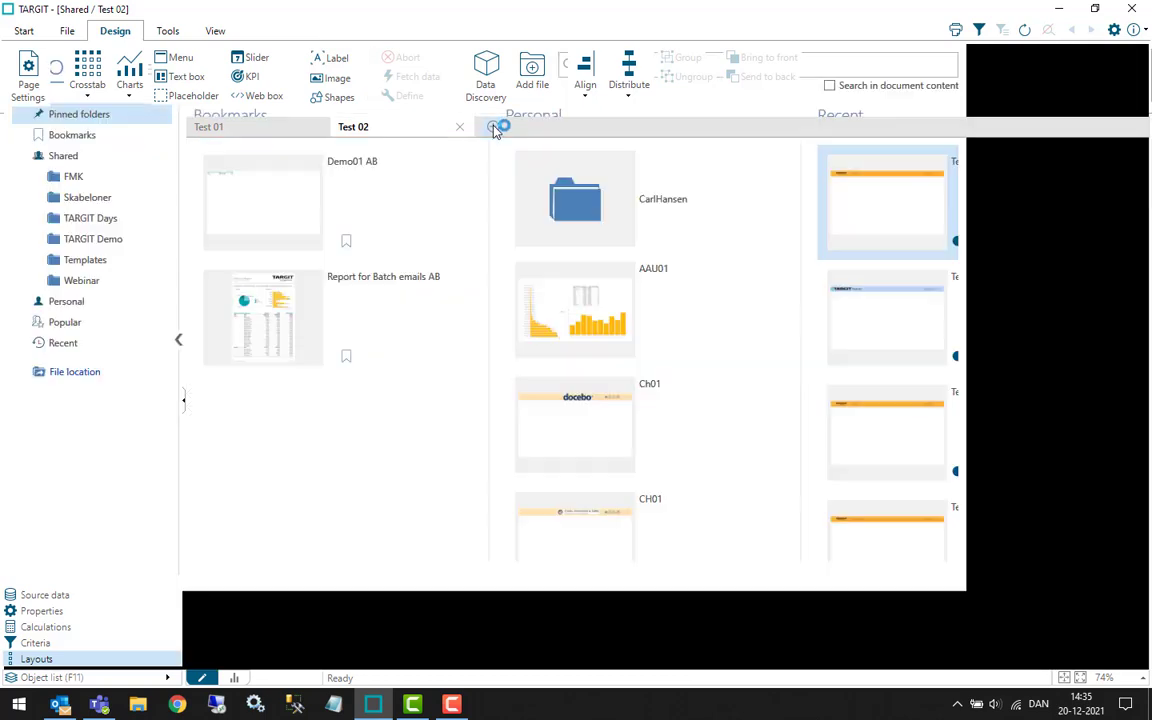
pyautogui.click(915, 441)
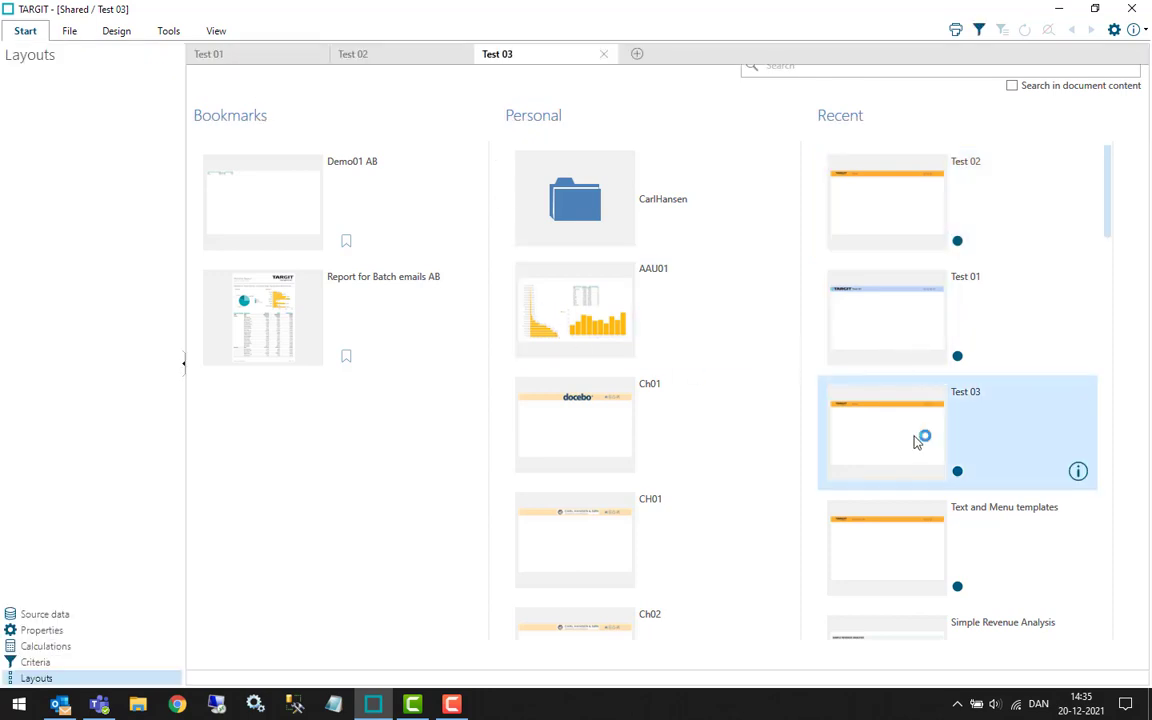